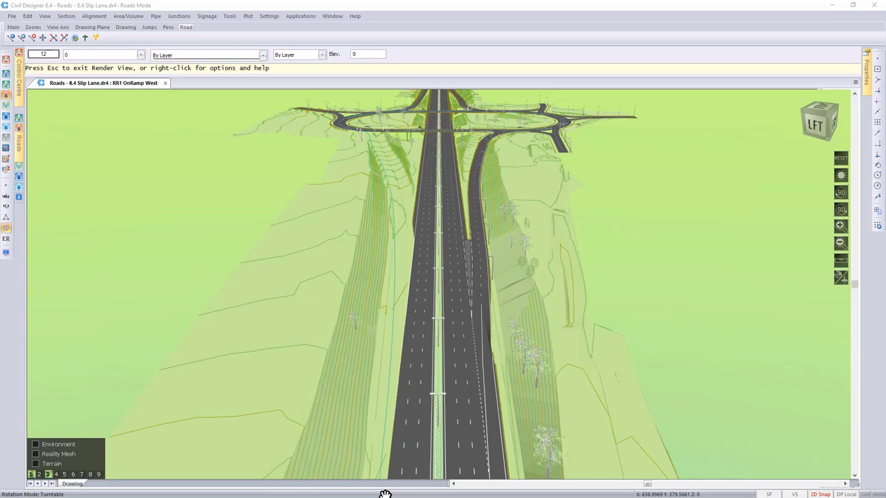
Step: Play the fly-along of the spline through the rendered road model and quit the render view
right_click(385, 403)
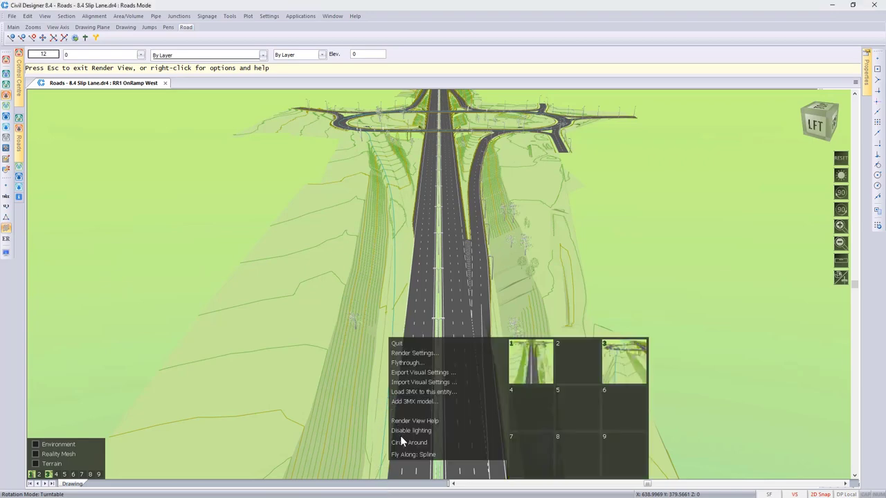
click(407, 452)
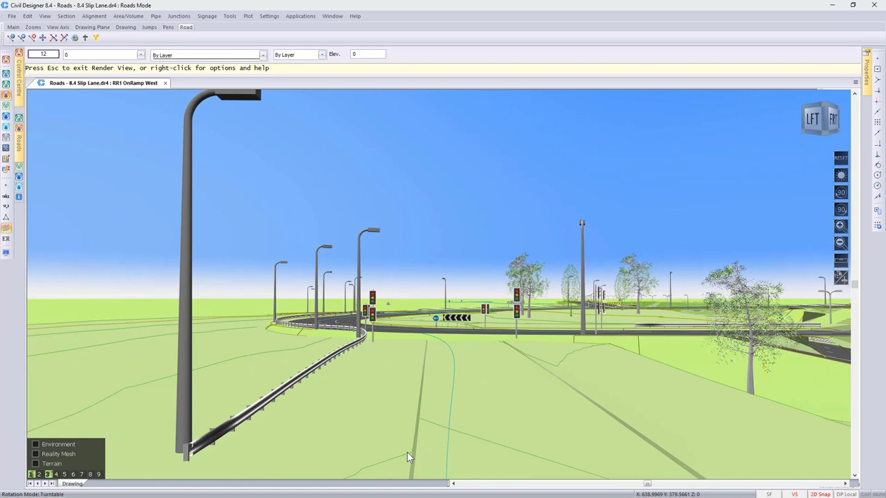
right_click(407, 457)
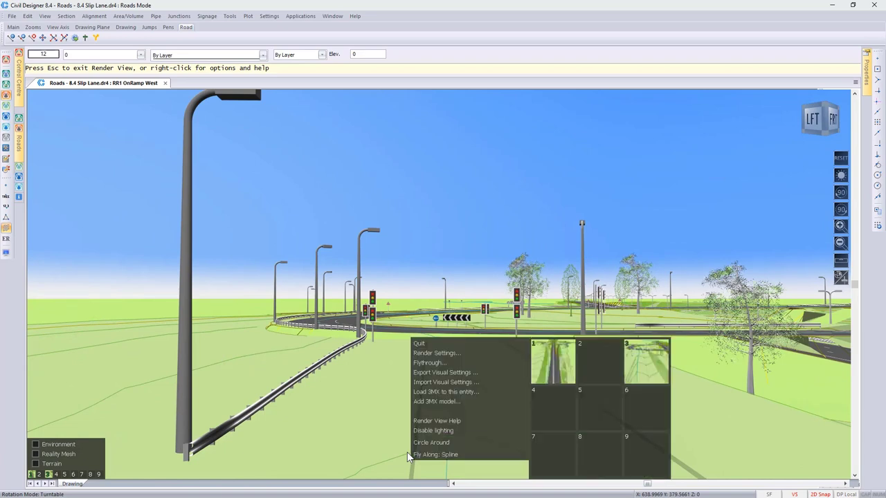
click(434, 344)
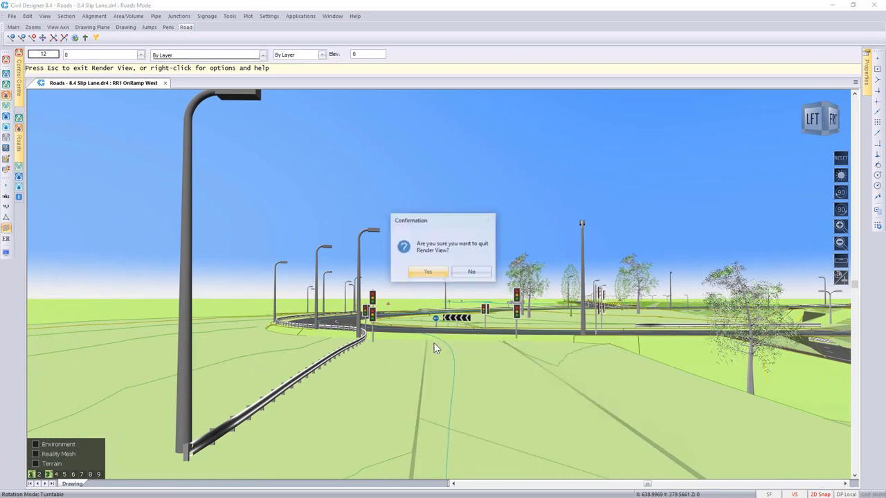
click(432, 271)
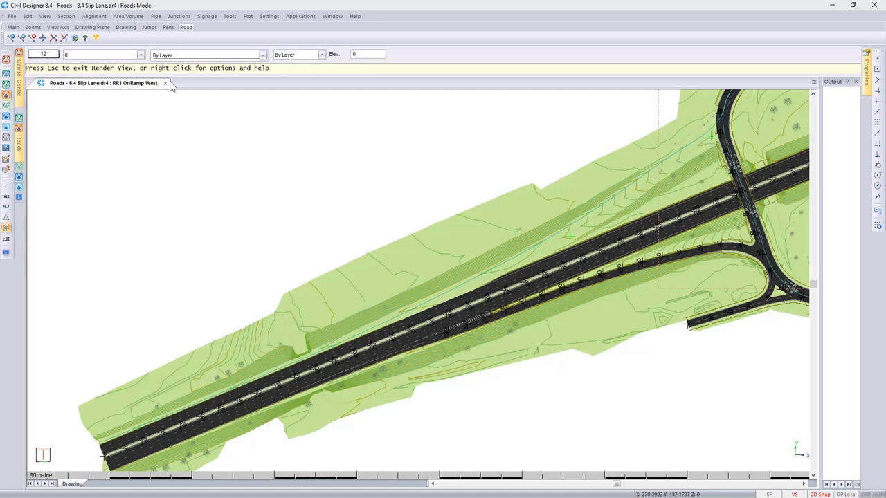
Step: Choose road 20 from the project's road list and rename it Slip Lane in its settings
click(12, 16)
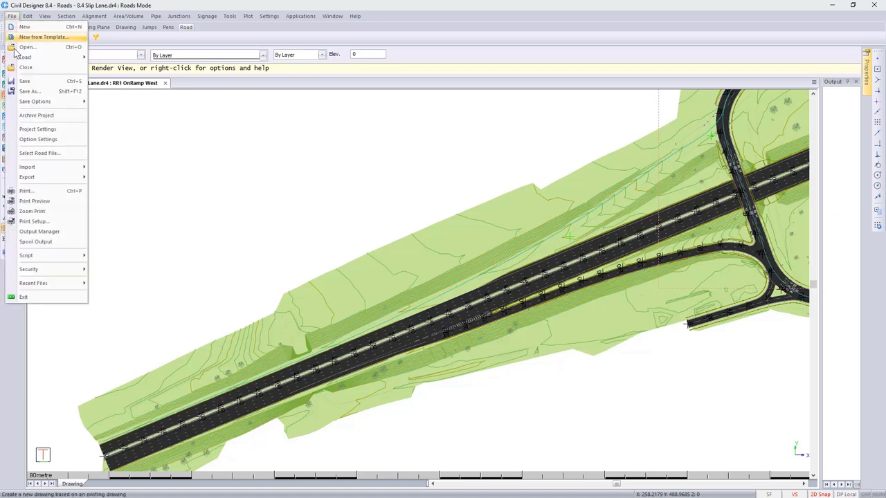
click(26, 152)
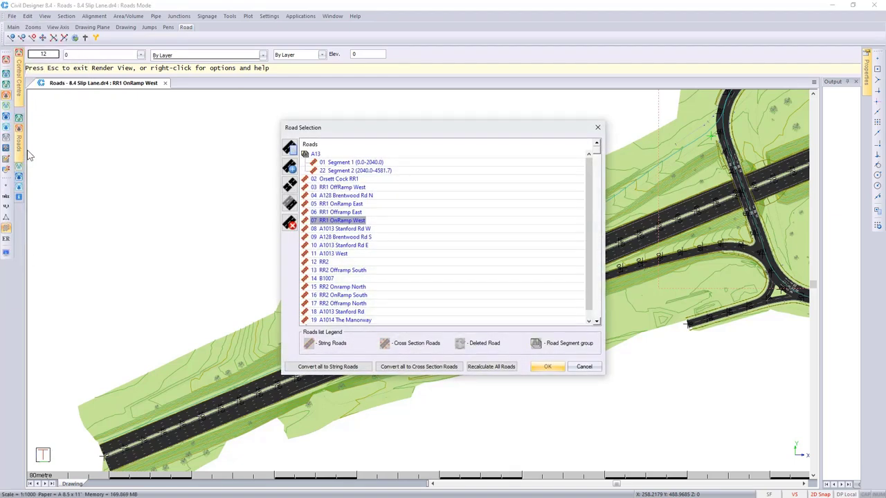
scroll(391, 245, down, 1)
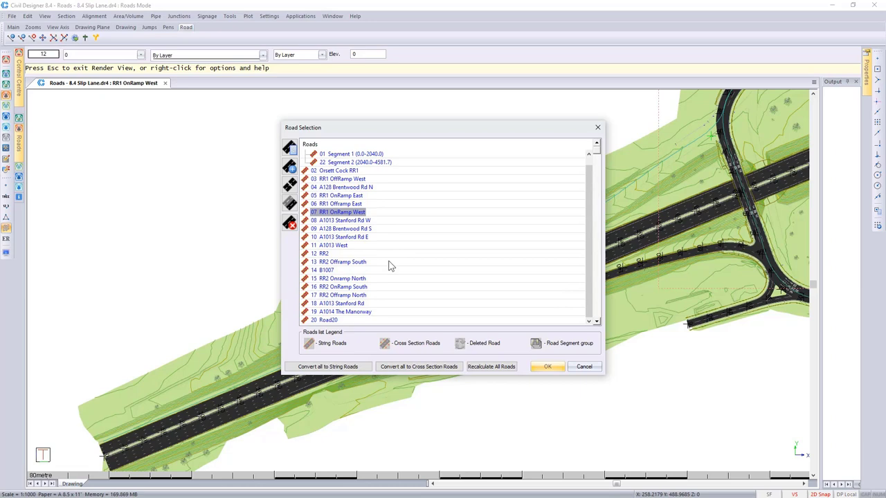
click(342, 319)
click(289, 147)
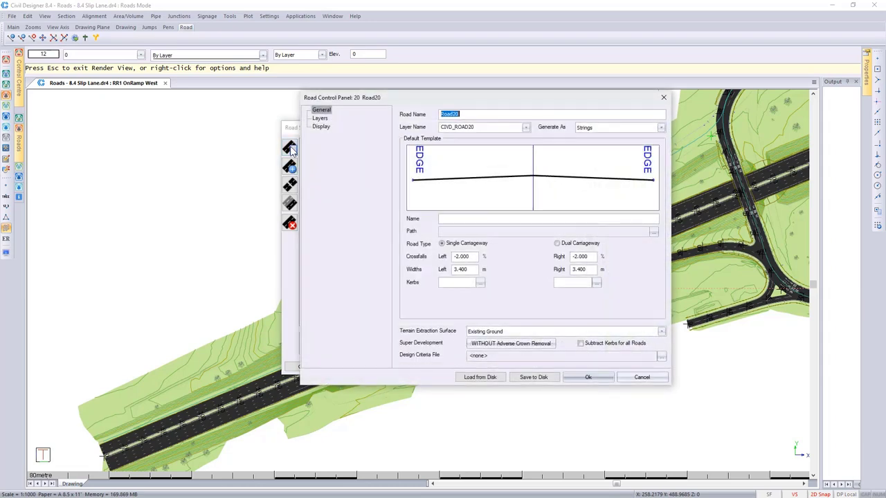
text(Slip Lane)
Step: Assign the No RHS Detail.tem template to the Slip Lane road and make it the current road
click(653, 234)
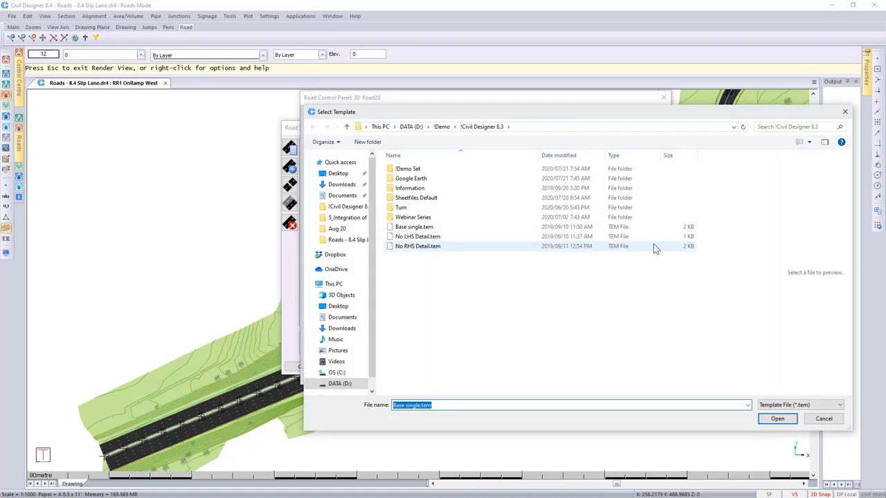
click(654, 246)
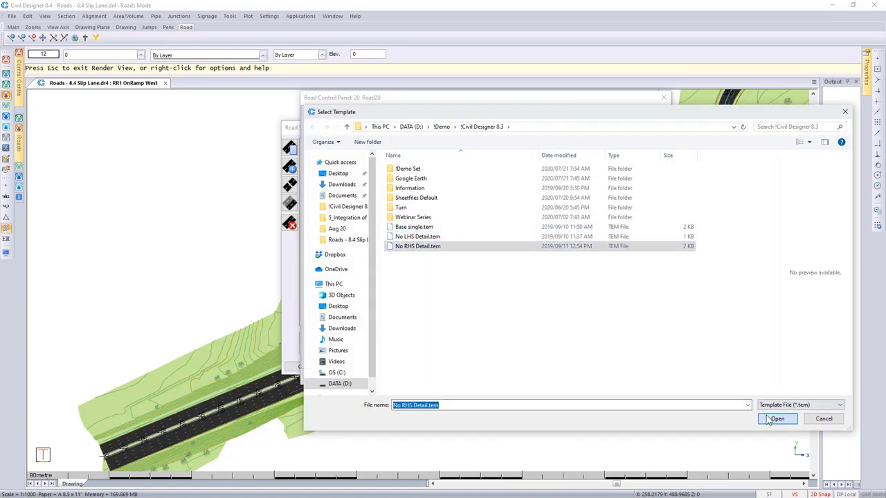
click(775, 419)
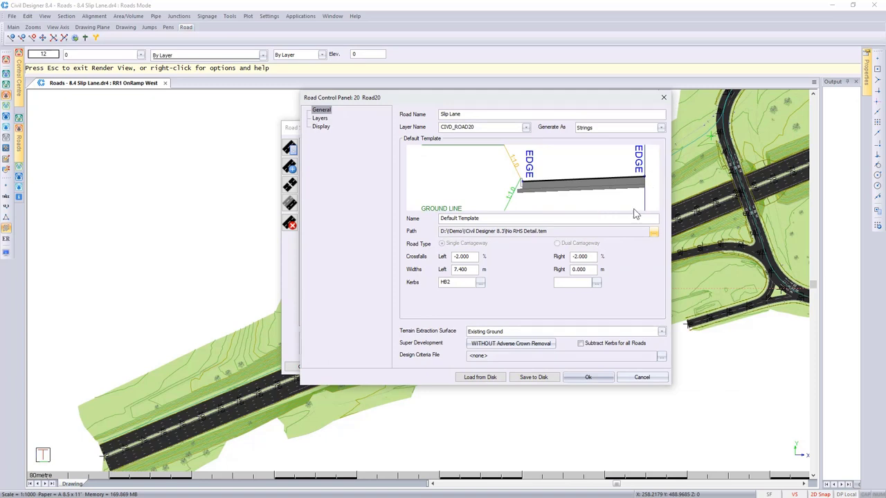
click(593, 377)
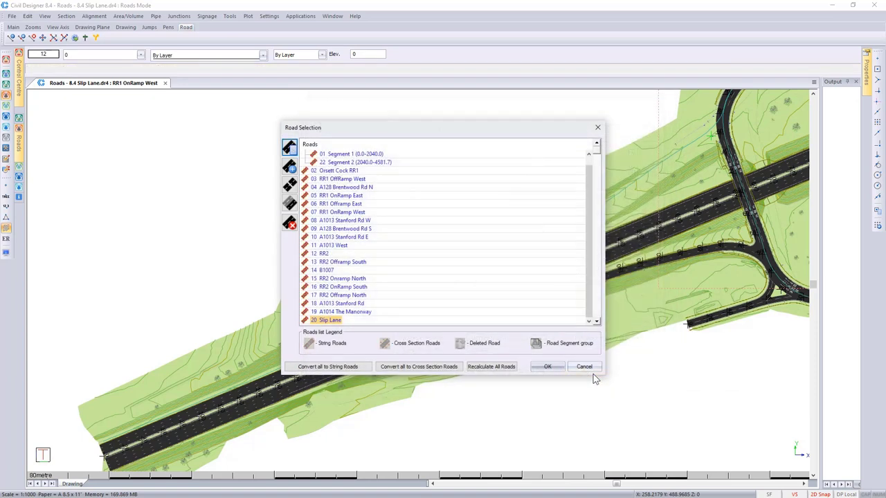
click(544, 368)
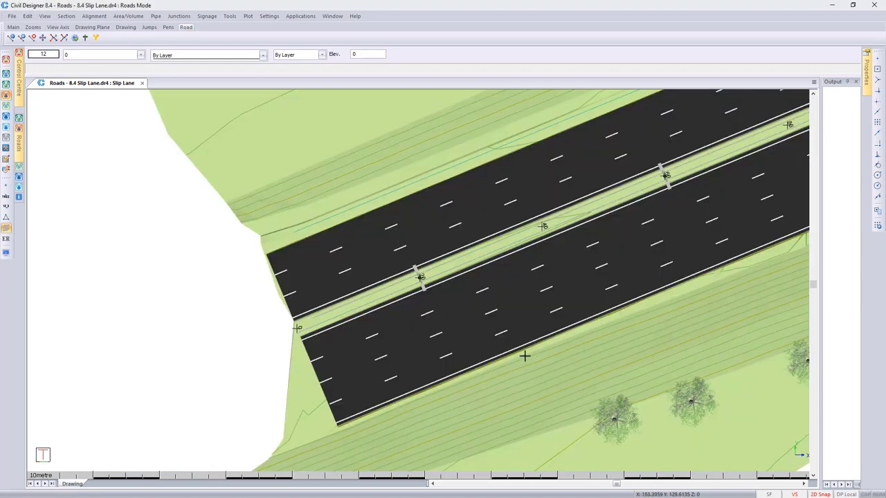
Step: Graphically insert the alignment's start point, named Start, at the outer northern edge of the A13's western end
click(92, 16)
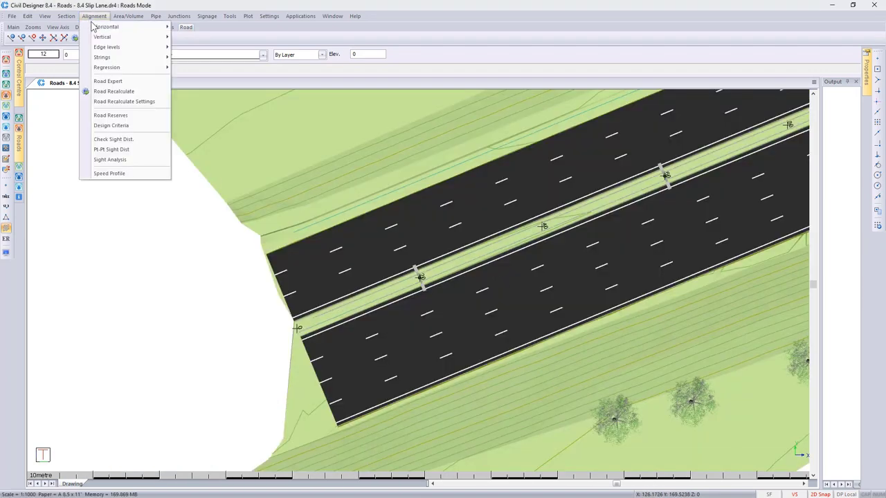
mouse_move(96, 30)
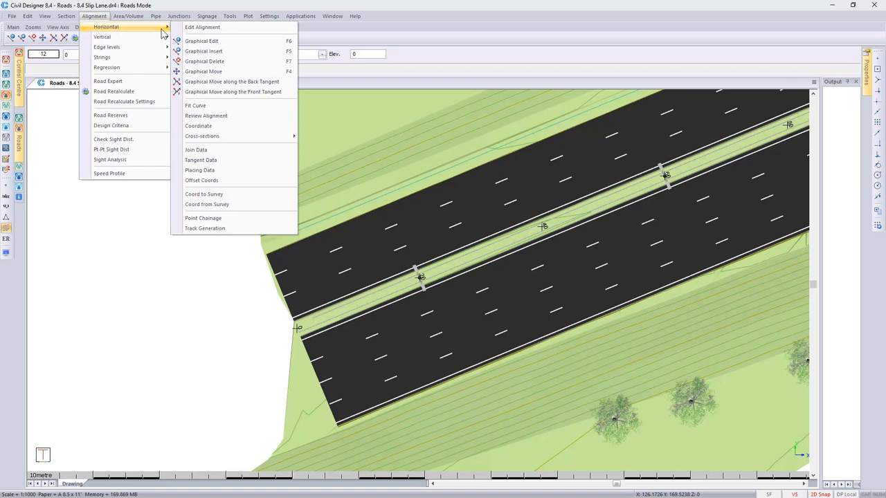
click(235, 52)
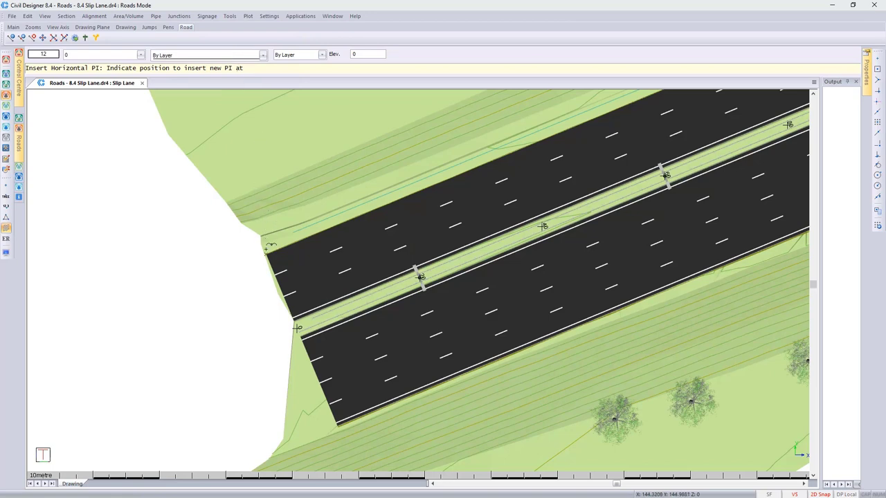
click(269, 247)
text(S)
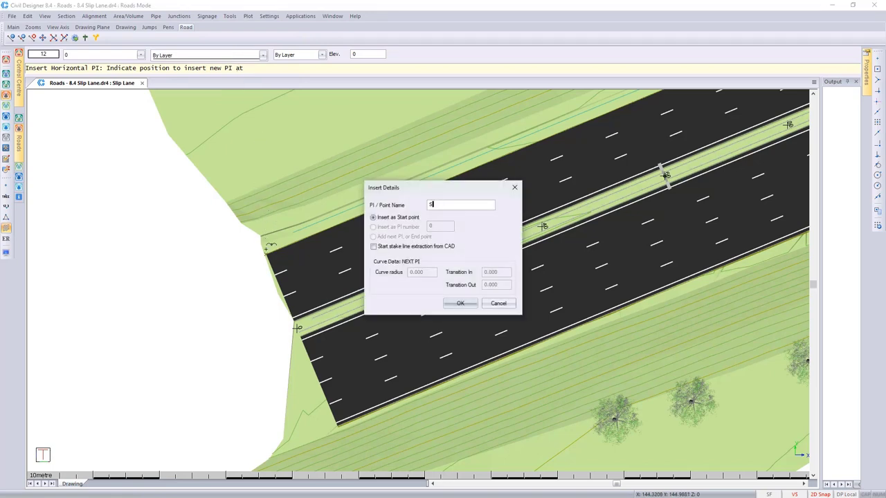
text(tart)
click(459, 303)
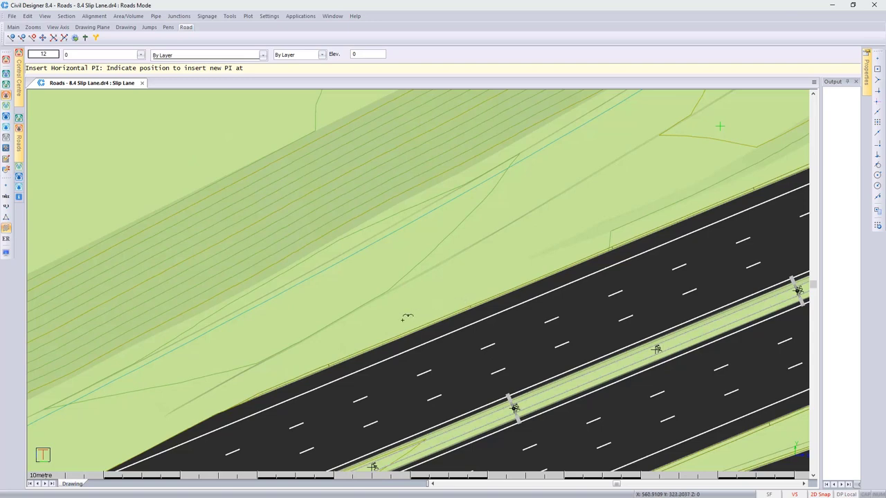
Step: Add two intermediate PIs, one at the bend in the northern carriageway edge and one at the green cross northeast of it
click(214, 408)
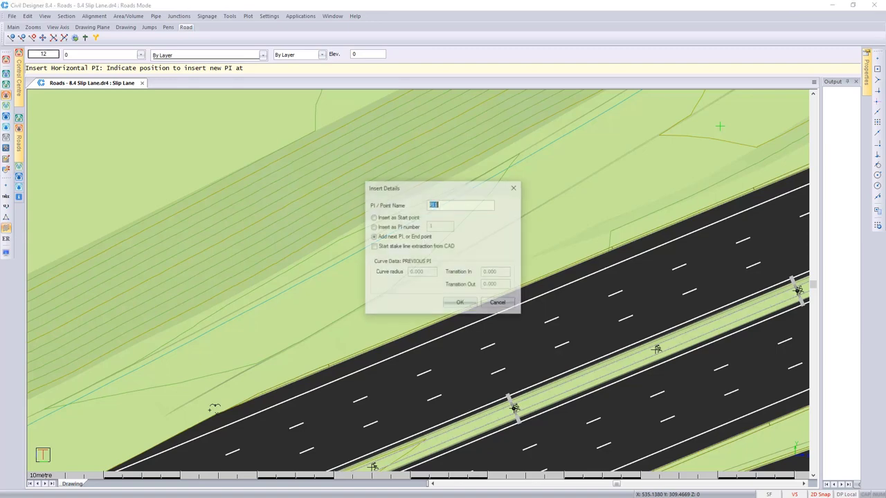
click(460, 303)
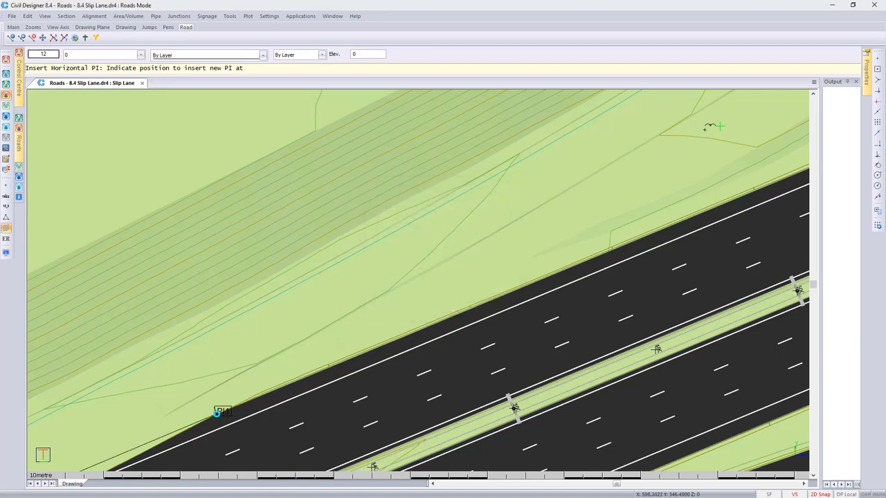
click(721, 124)
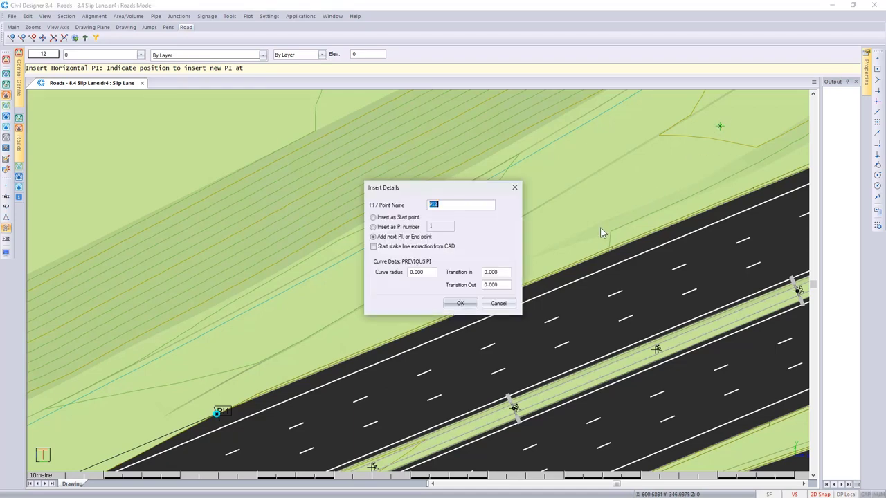
click(464, 303)
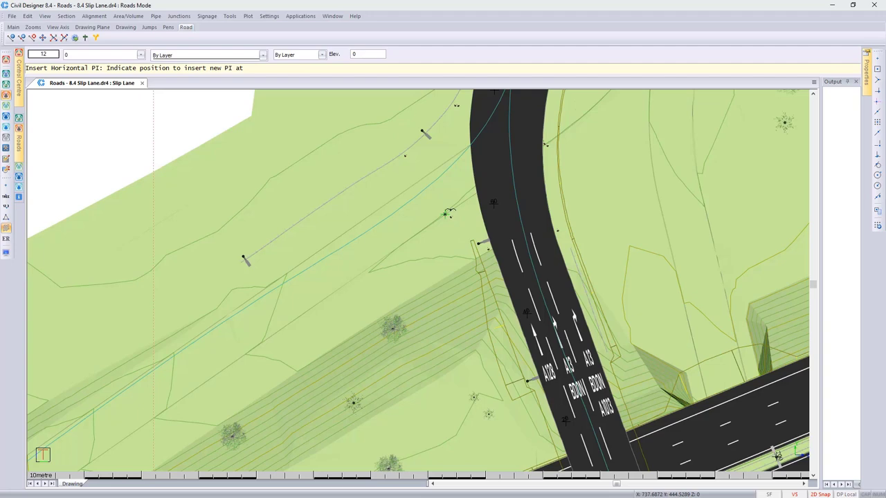
Step: Add the final point, named End, at the green cross beside the roundabout with a previous-PI curve radius of 1200, and finish the alignment
click(448, 214)
text(End)
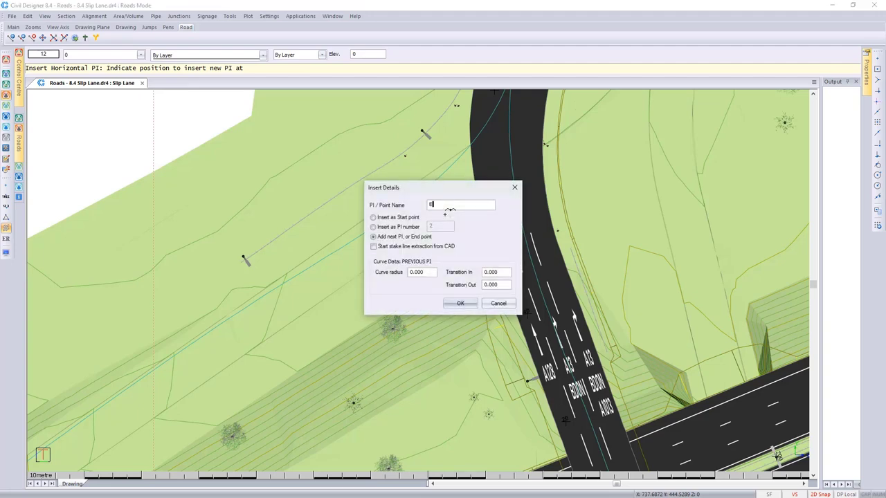
click(424, 271)
text(1200)
click(457, 303)
scroll(455, 303, up, 2)
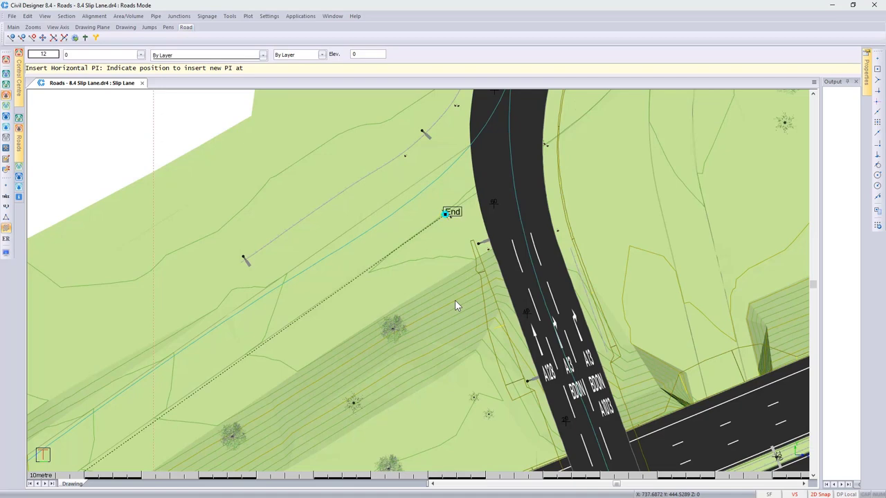
key(Escape)
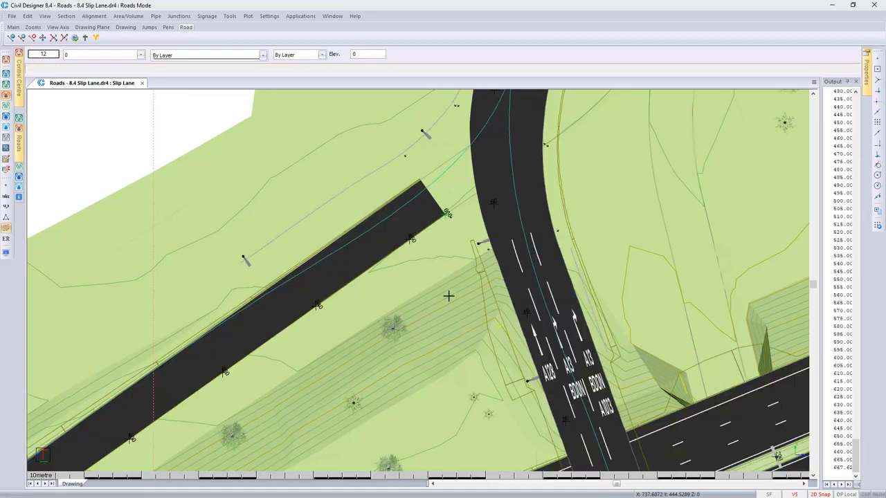
Step: Hide the Fly Paths layer in the layer settings
click(123, 60)
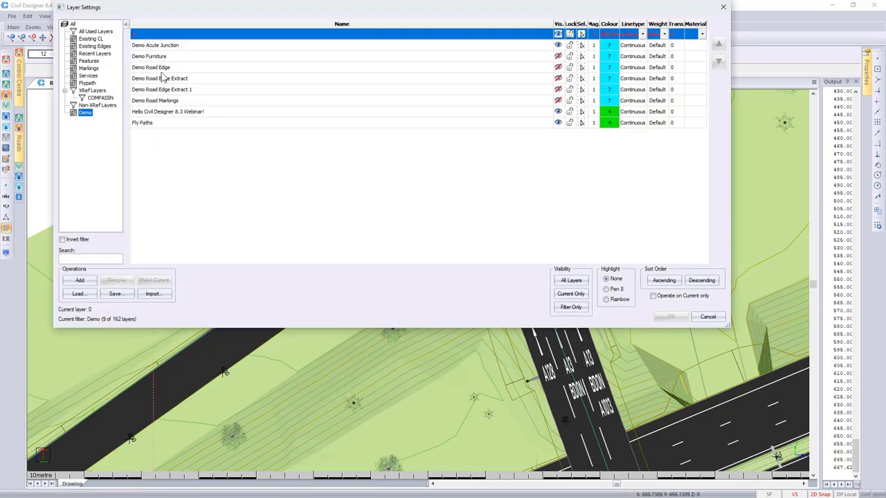
click(558, 122)
click(669, 317)
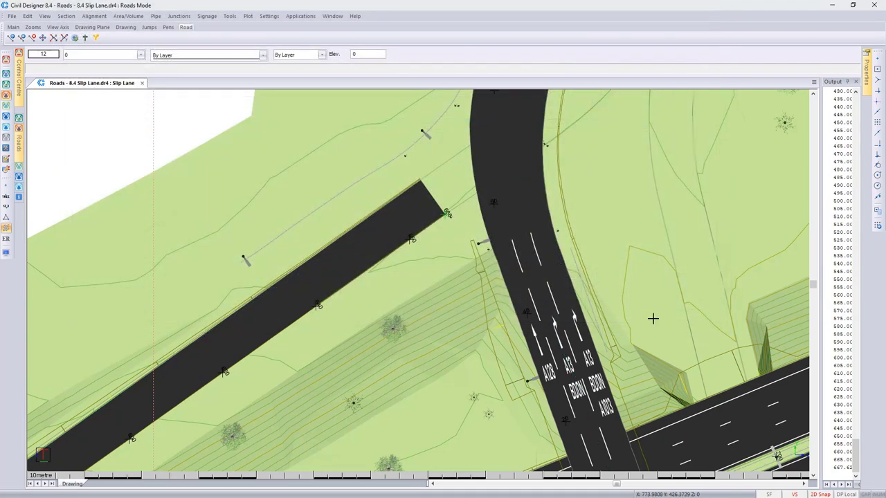
Step: Examine where the slip lane diverges from the main carriageway and display its list of strings for extraction
scroll(653, 318, down, 5)
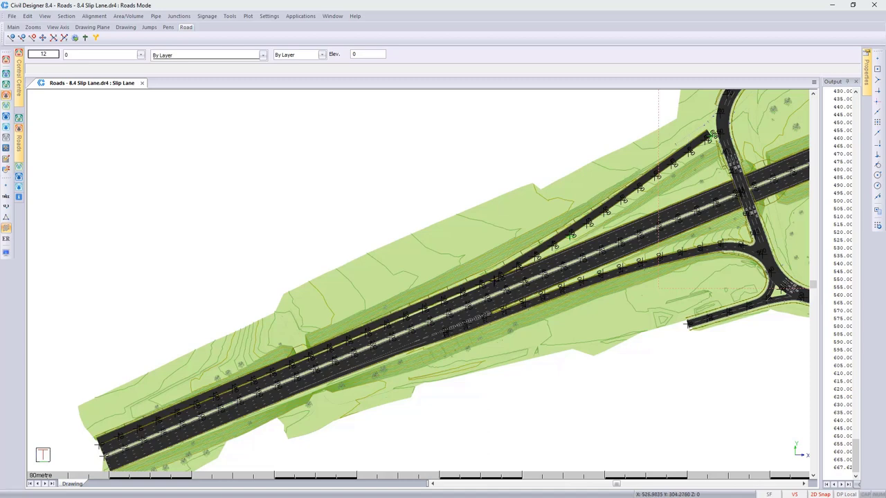
scroll(218, 403, up, 5)
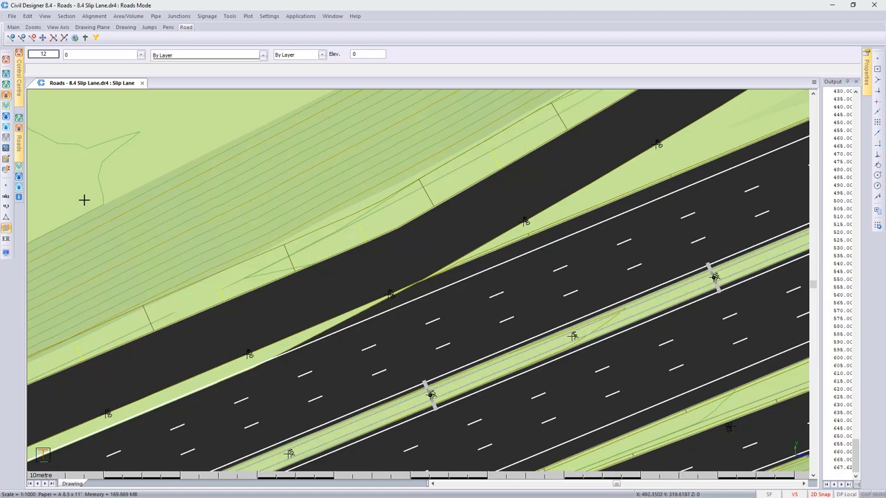
mouse_move(19, 145)
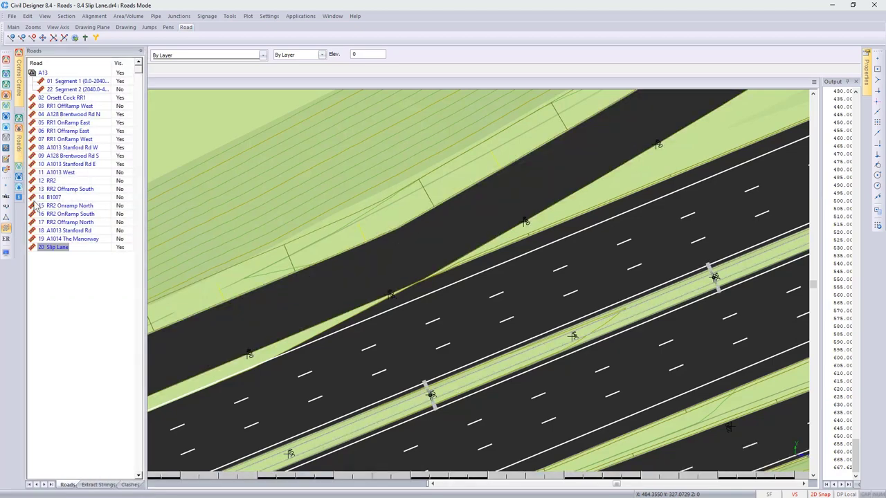
click(99, 484)
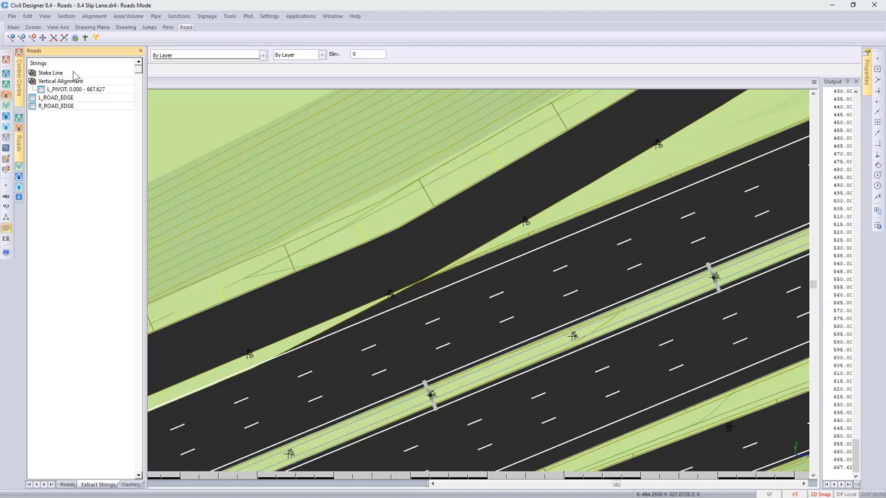
Step: Mark the Start point of the Slip Lane horizontal alignment for extraction from CAD and save the modified alignment
click(89, 19)
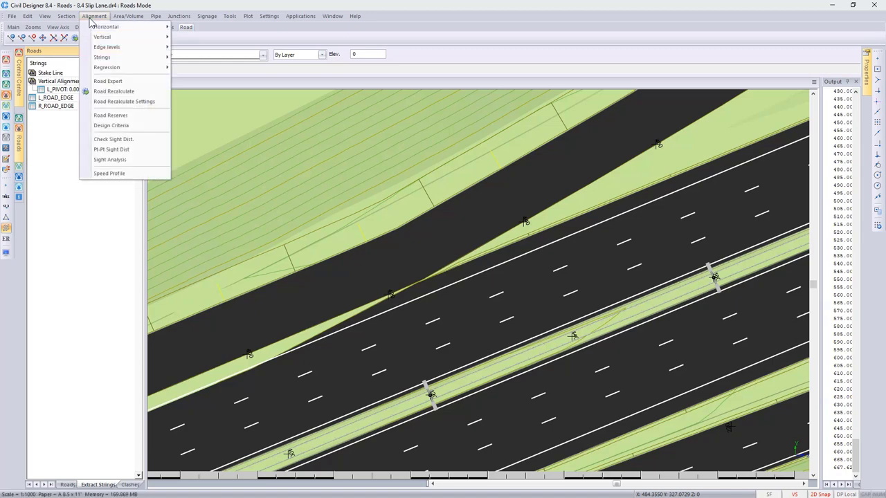
mouse_move(97, 26)
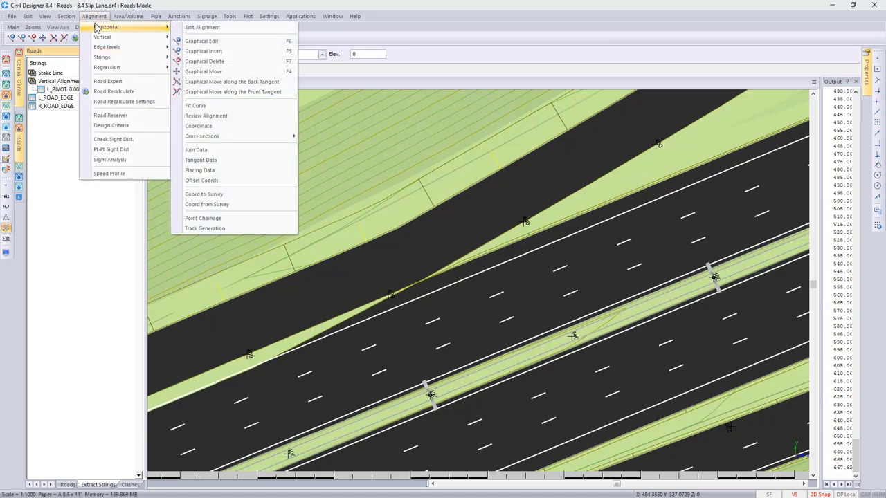
click(195, 28)
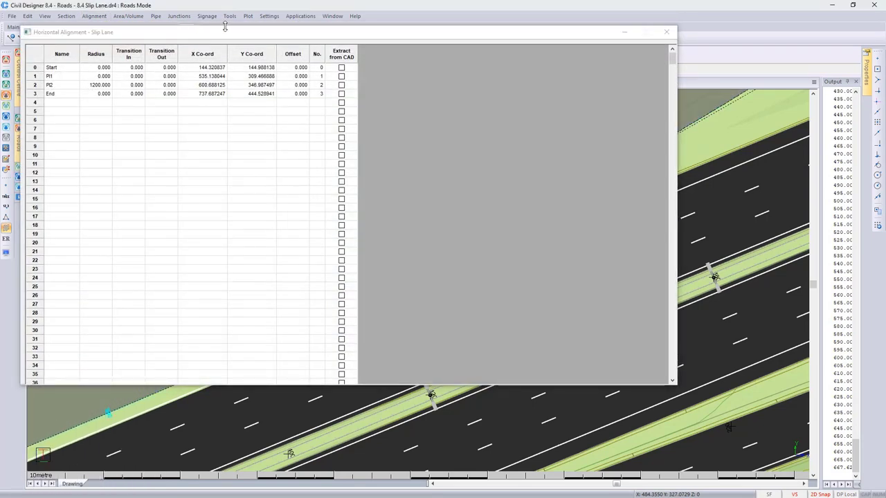
click(341, 67)
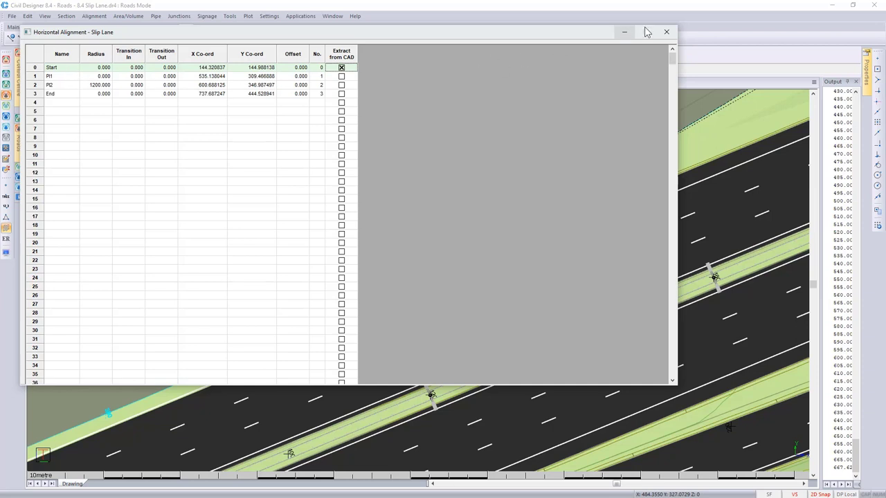
click(666, 34)
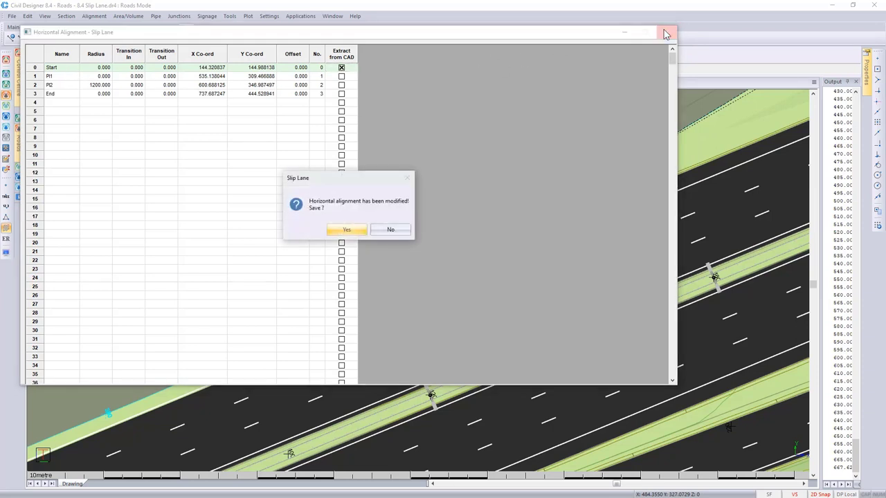
click(354, 231)
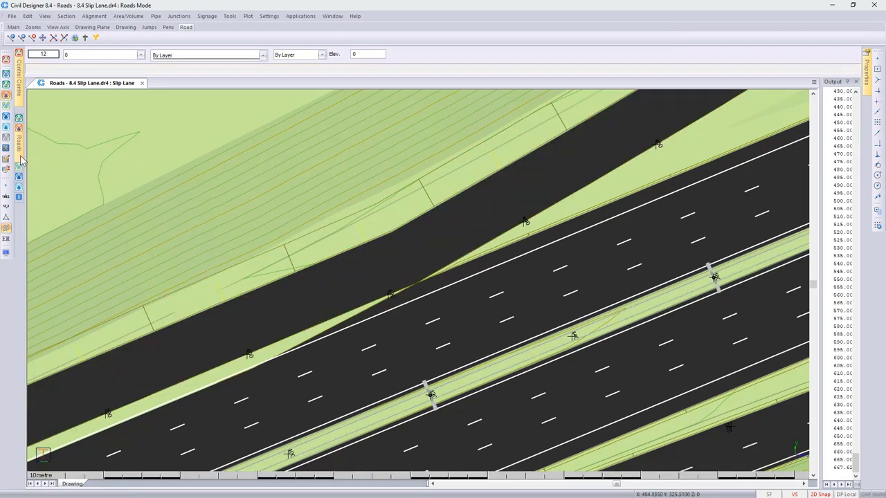
Step: Extract the slip lane's stake line from Start to PI1 from the A13's L_ROAD_EDGE string, targeting road entities only
mouse_move(21, 156)
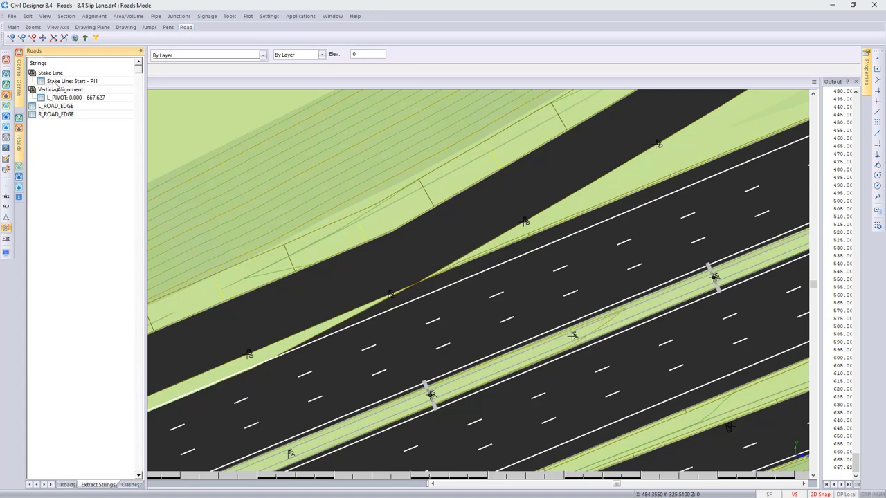
double_click(40, 82)
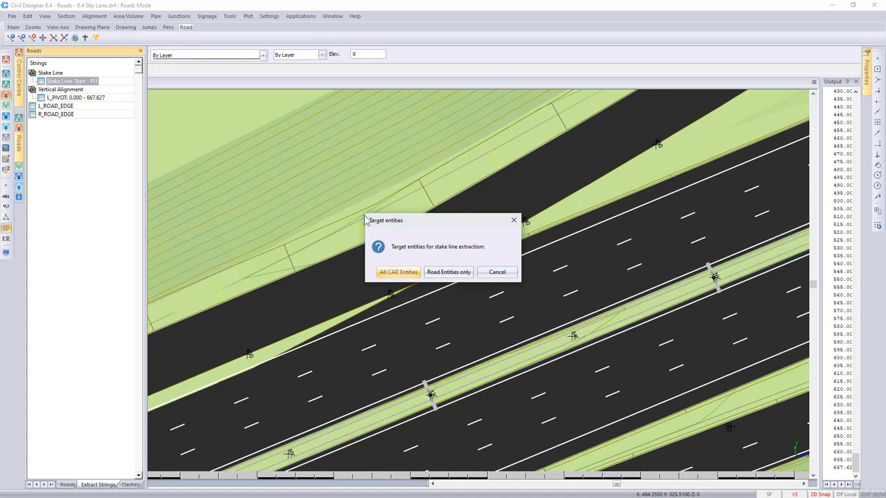
click(443, 274)
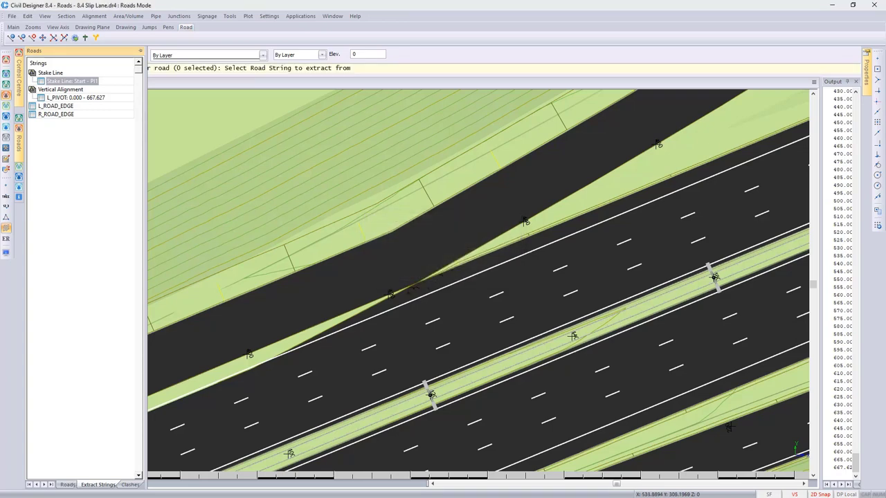
click(408, 289)
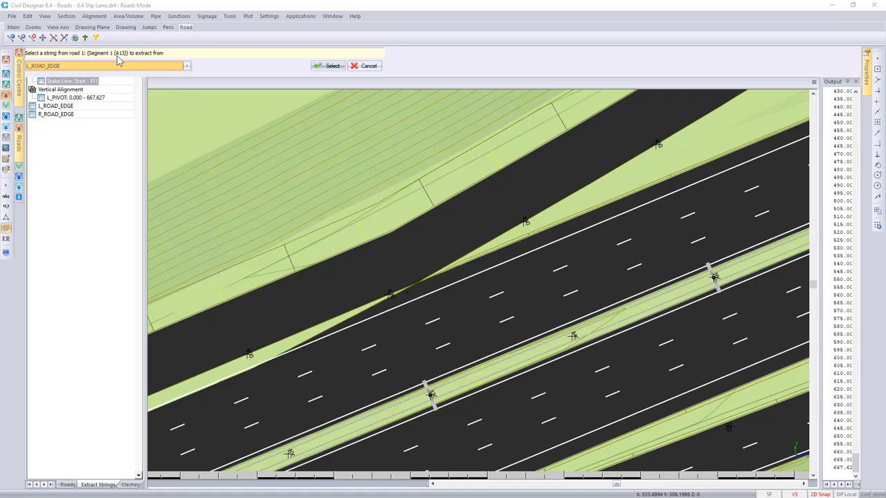
click(186, 66)
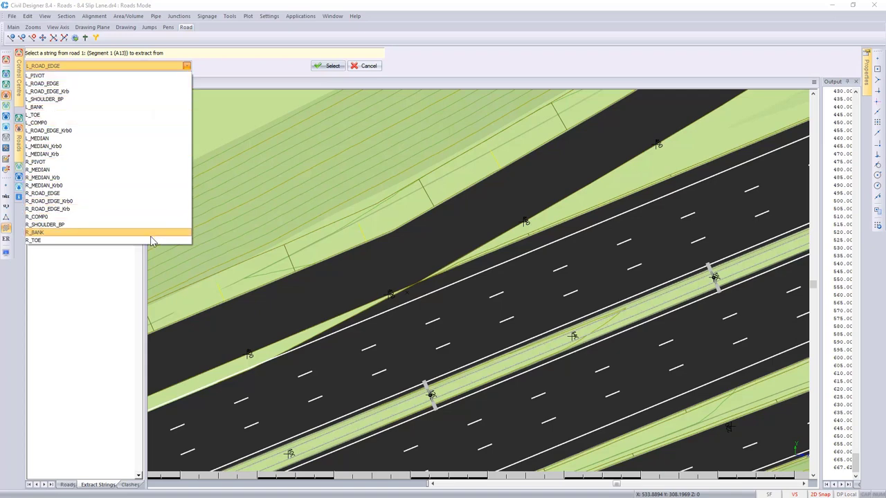
click(147, 84)
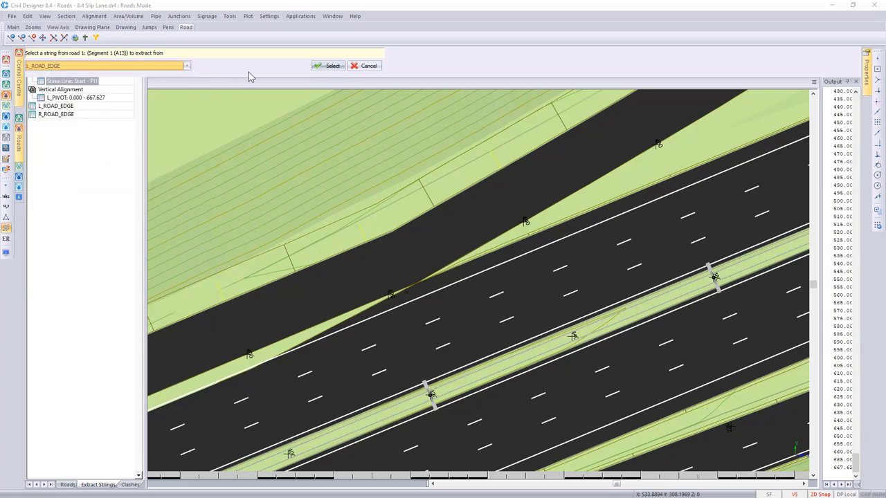
click(324, 66)
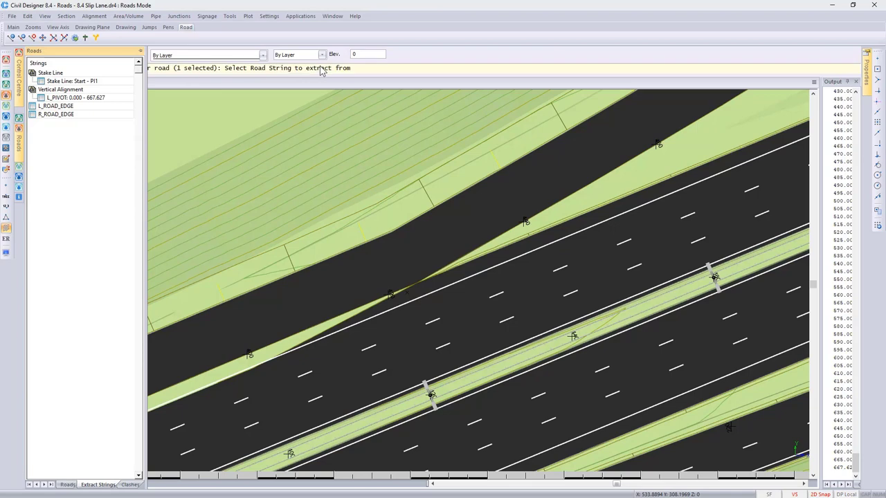
right_click(353, 122)
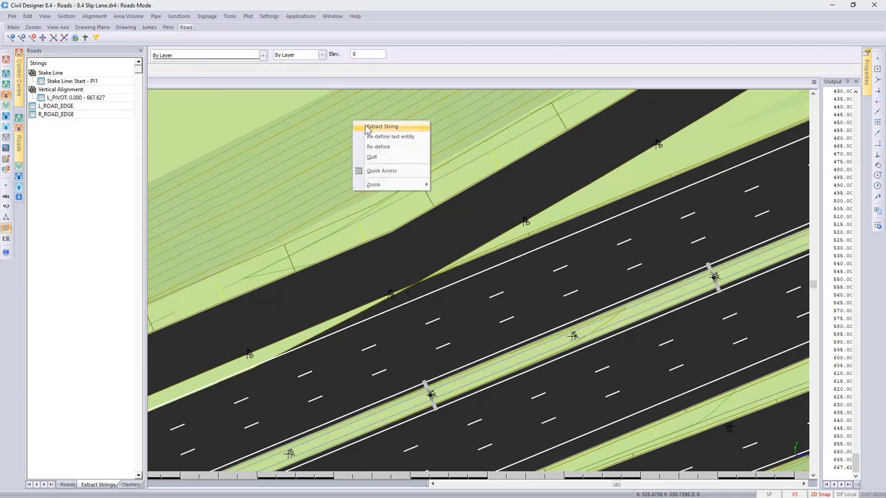
click(369, 128)
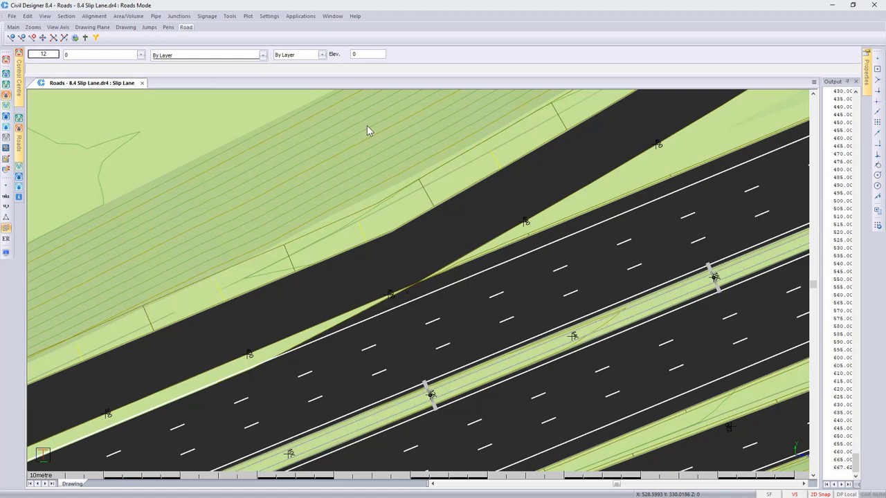
Step: Highlight the extracted stake line from Start to PI1 and recalculate the slip lane road from it
click(20, 142)
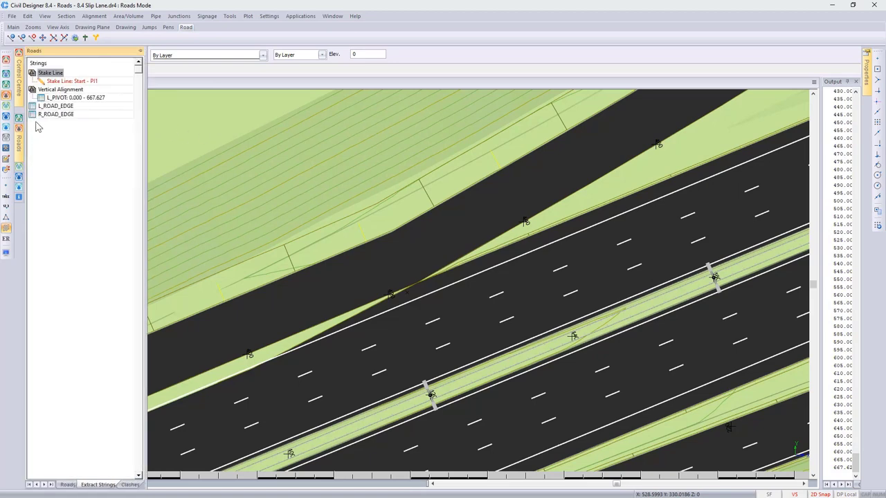
click(61, 81)
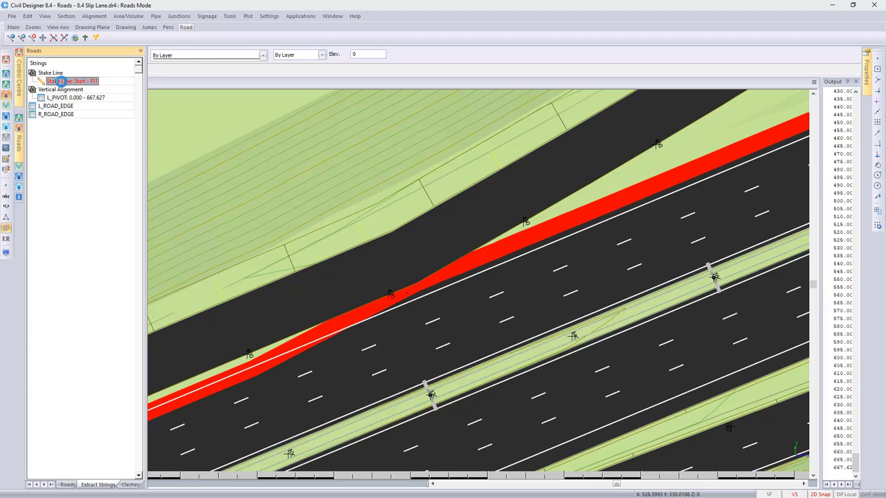
right_click(61, 82)
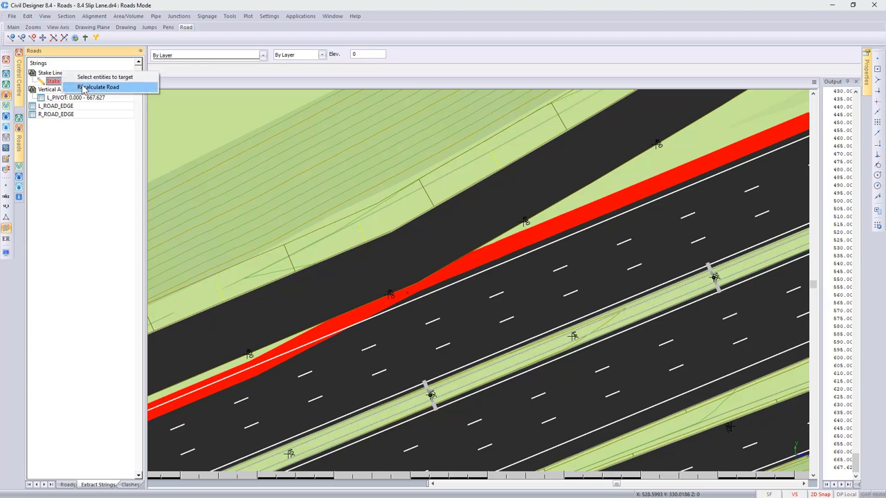
click(88, 88)
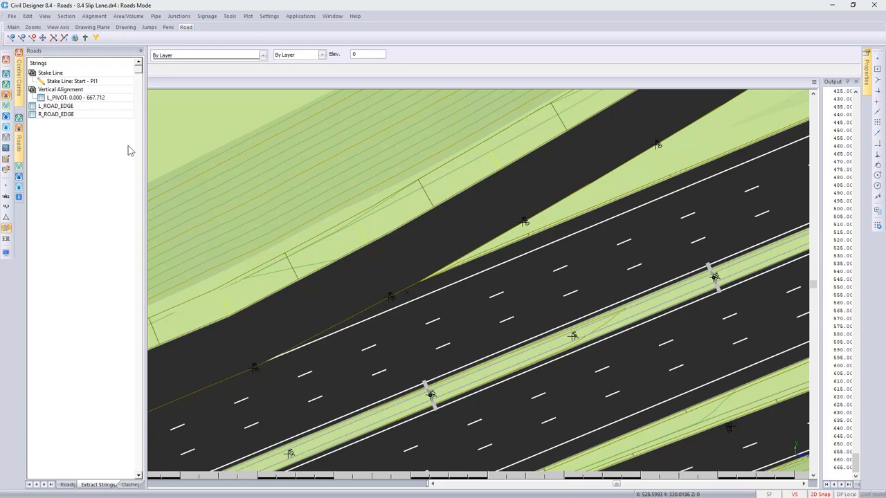
click(193, 306)
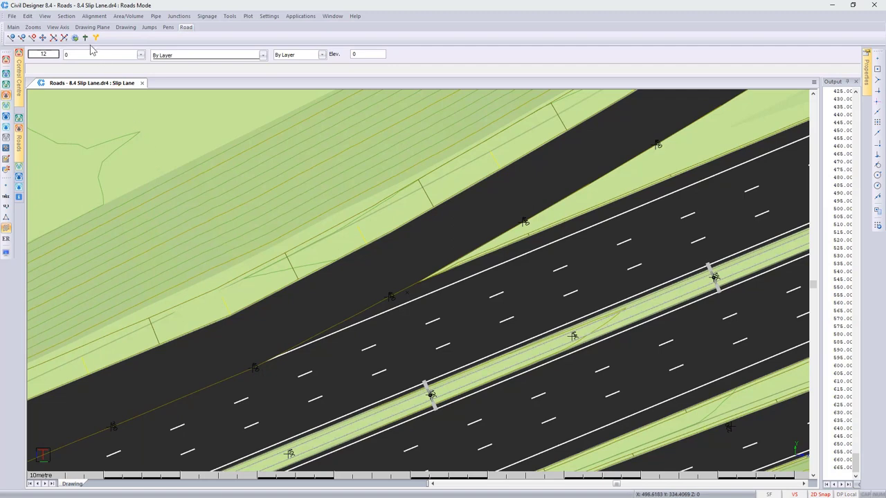
Step: Examine the slip lane's cross sections from chainage 395 to 420, comparing its level with the A13 edge, and close the section editor
click(66, 16)
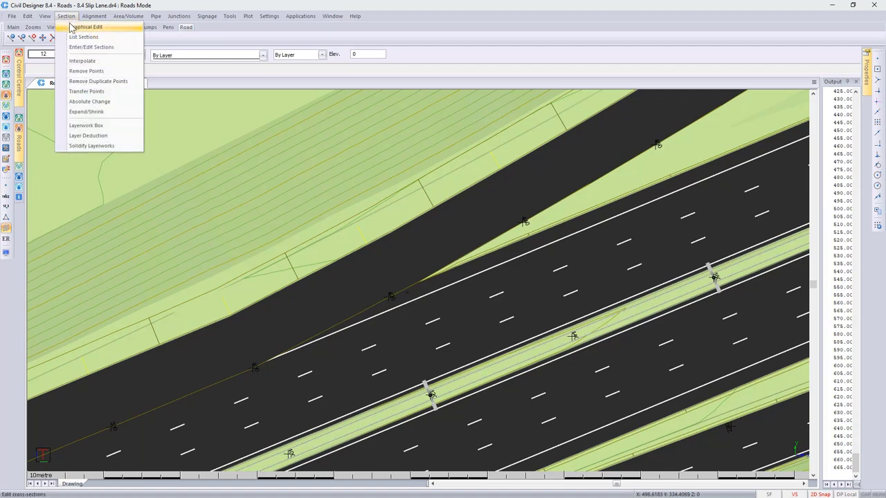
click(72, 27)
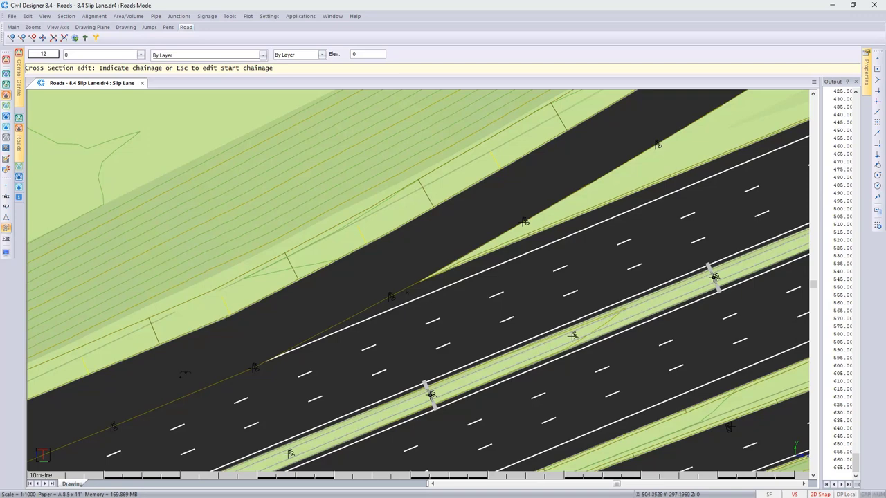
key(Escape)
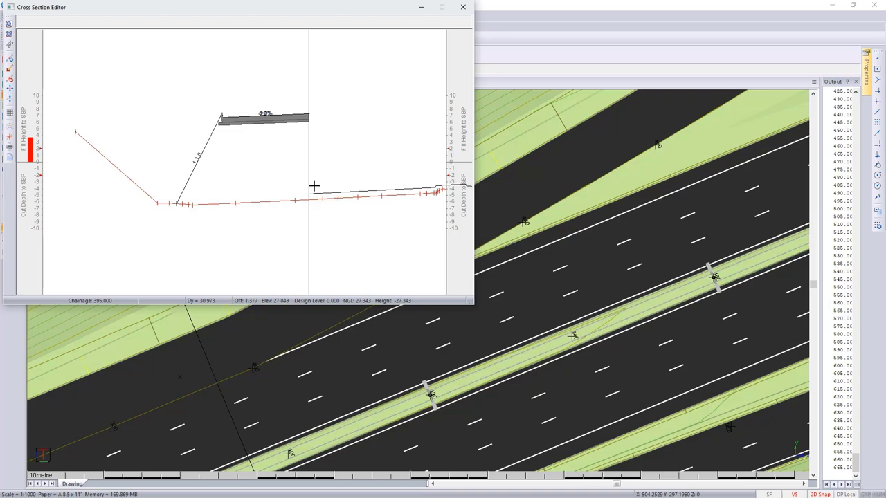
click(9, 126)
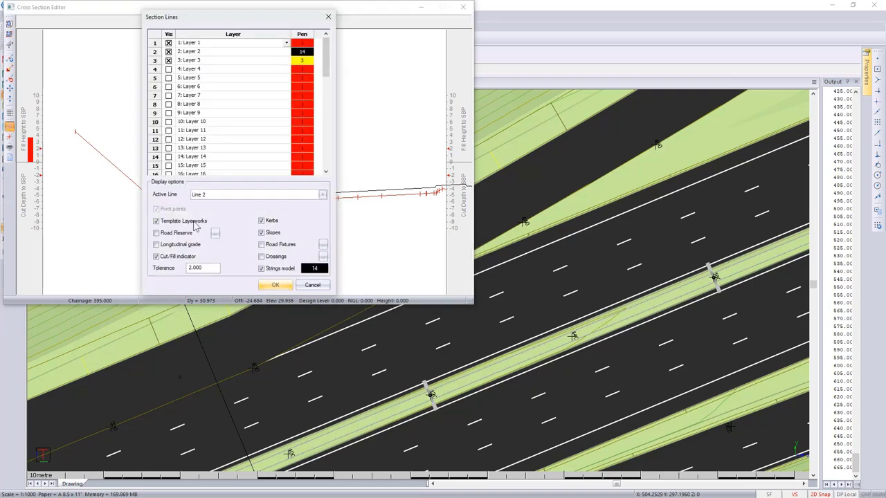
click(276, 286)
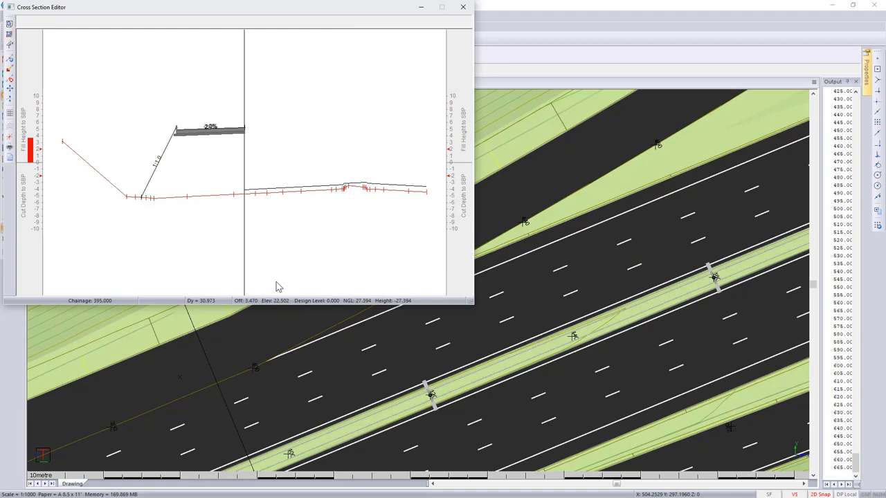
key(Page_Down)
key(Page_Down)
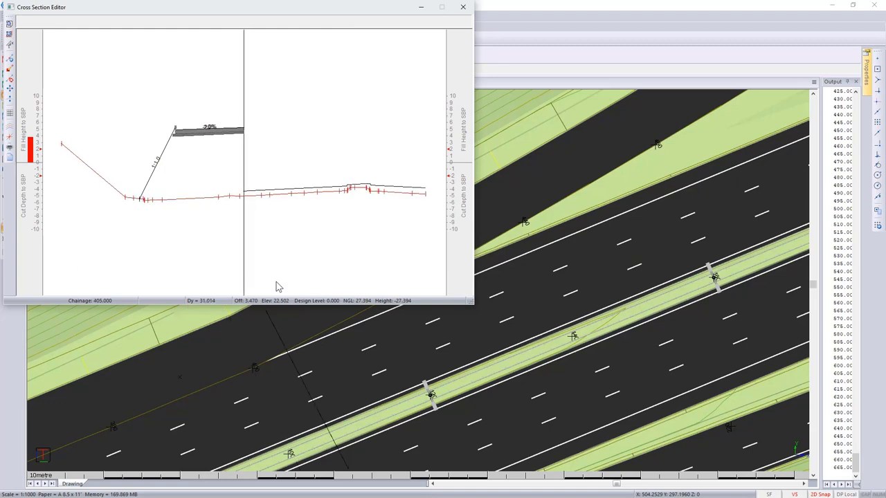
key(Page_Down)
key(Page_Down)
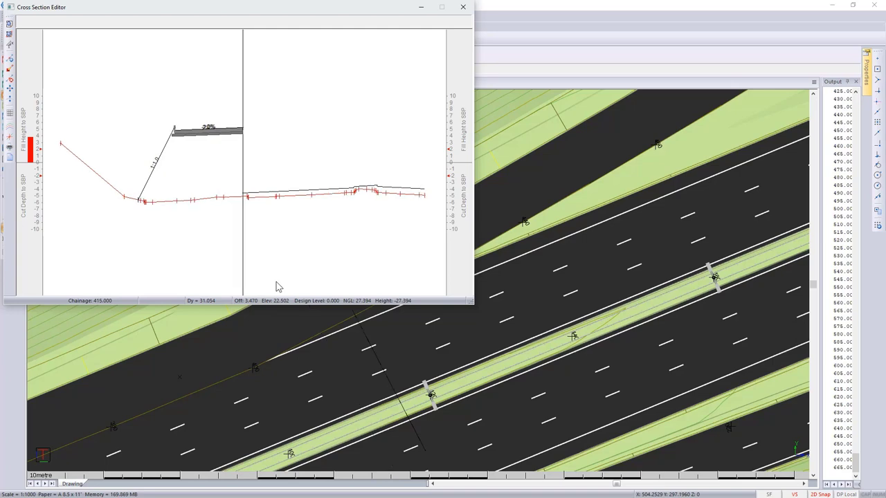
key(Page_Down)
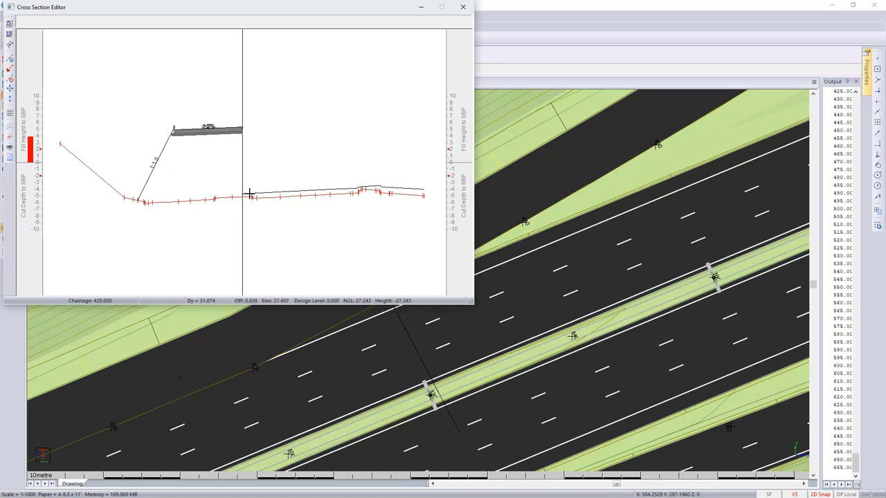
click(463, 7)
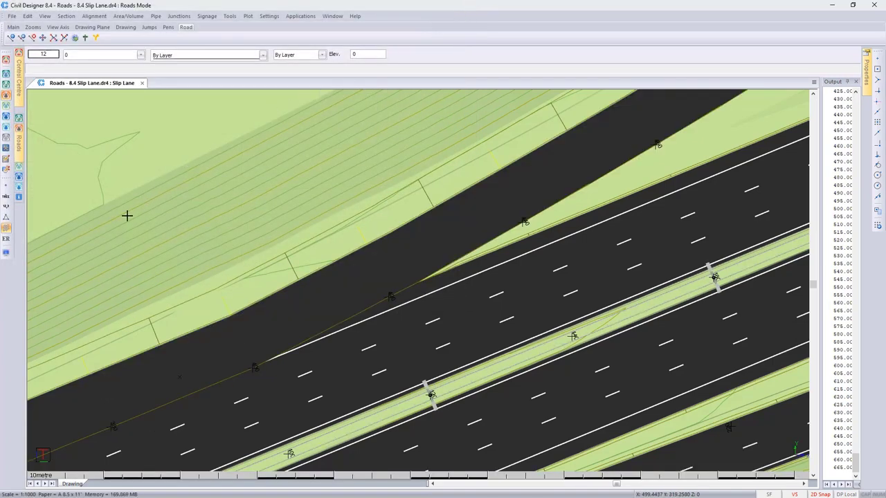
Step: Turn on road contours in the road strings display settings and select the slip lane in plan near PI1
click(7, 253)
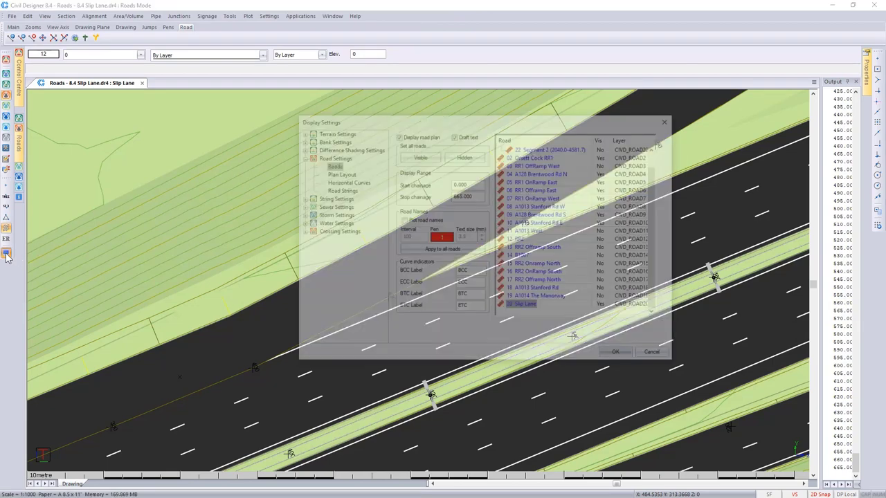
click(339, 191)
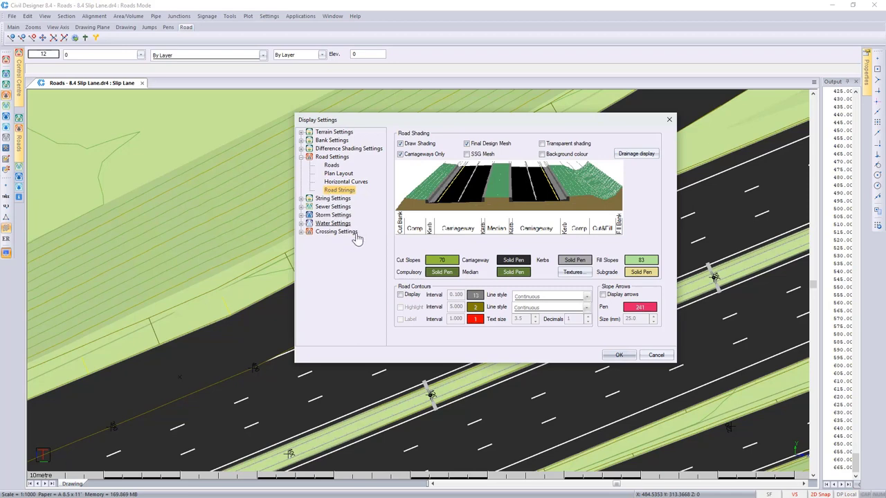
click(401, 295)
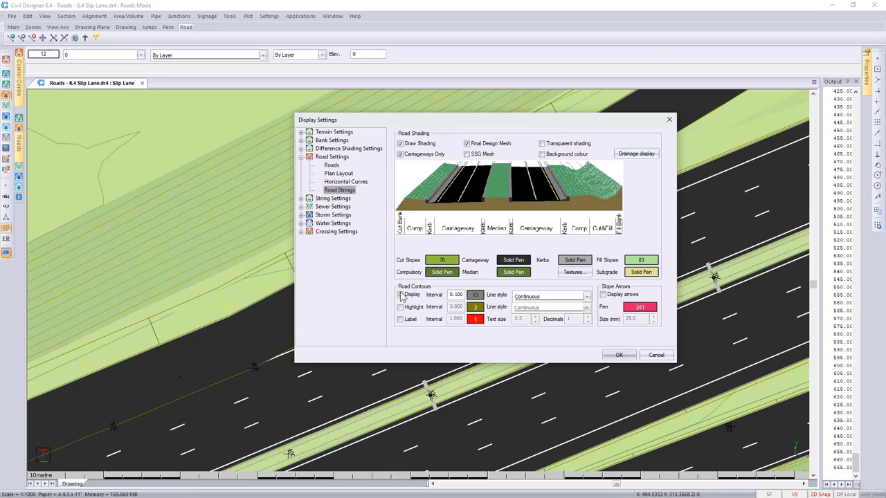
click(618, 355)
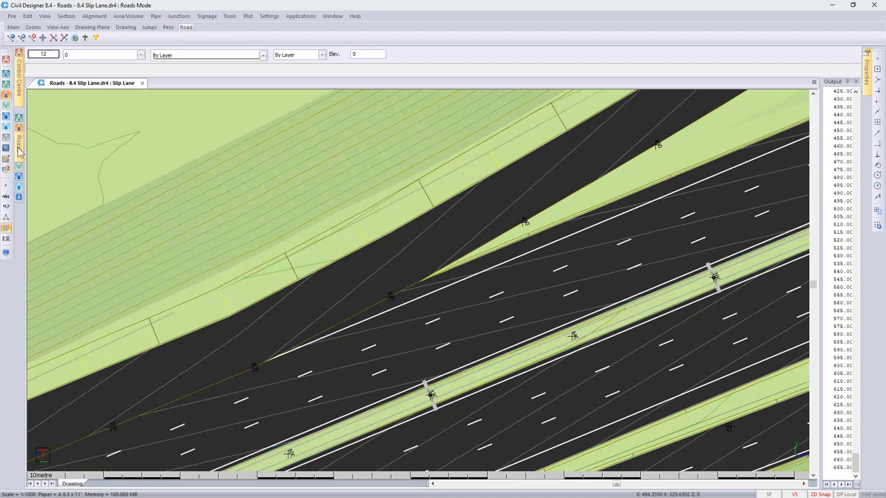
mouse_move(19, 152)
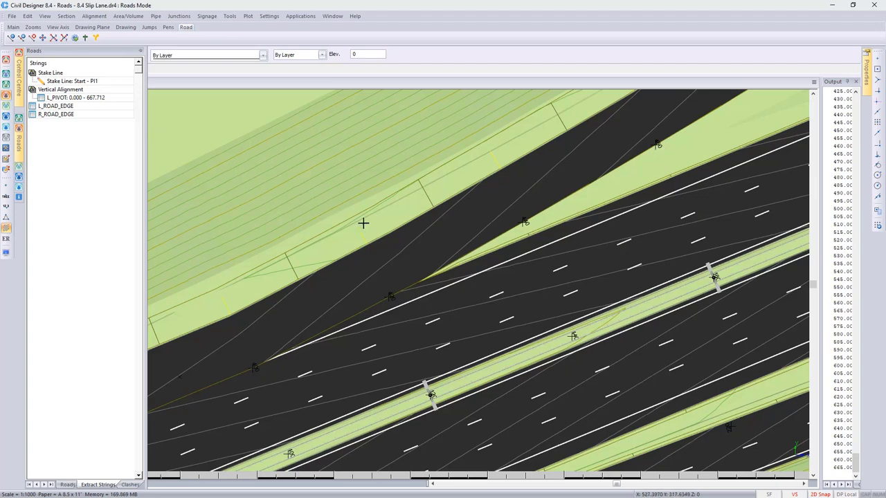
click(406, 256)
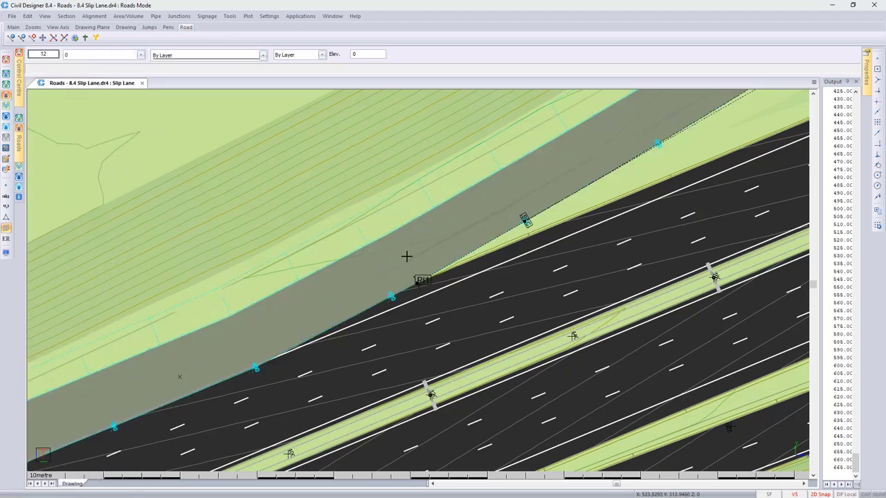
Step: Open the slip lane's vertical alignment and examine its graphical profile around chainage 425, keeping the plan near PI1 in view
right_click(406, 256)
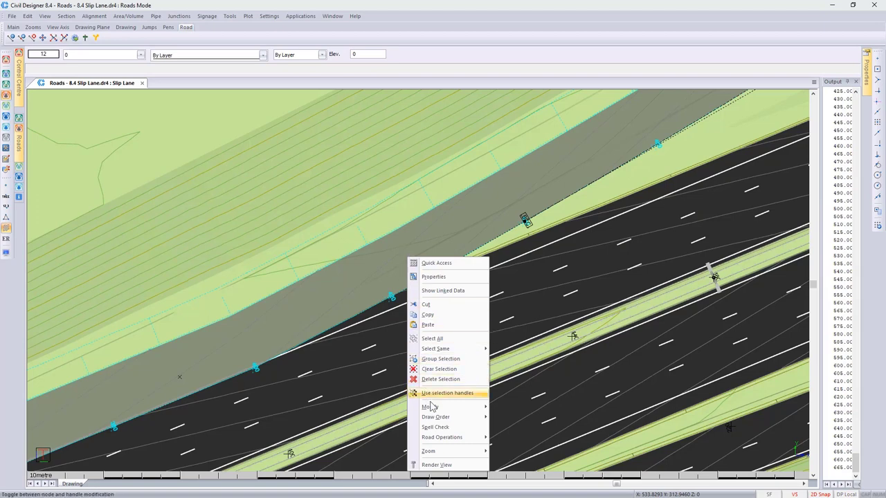
mouse_move(439, 437)
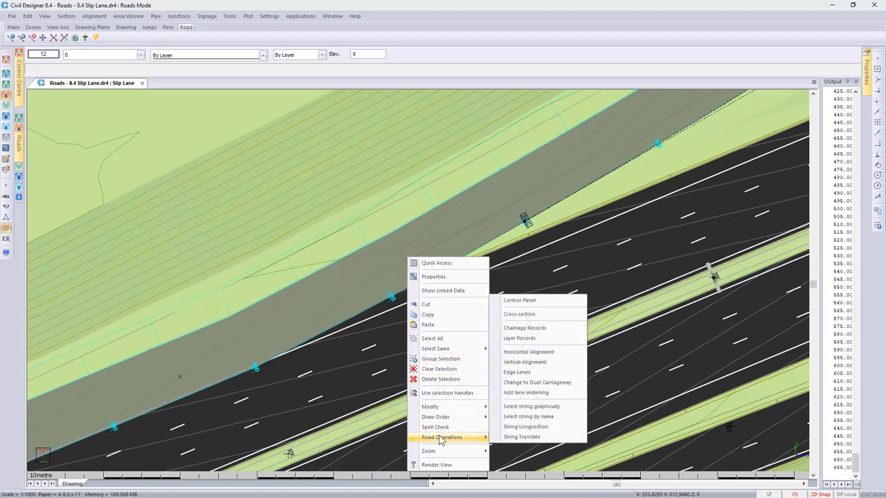
click(530, 368)
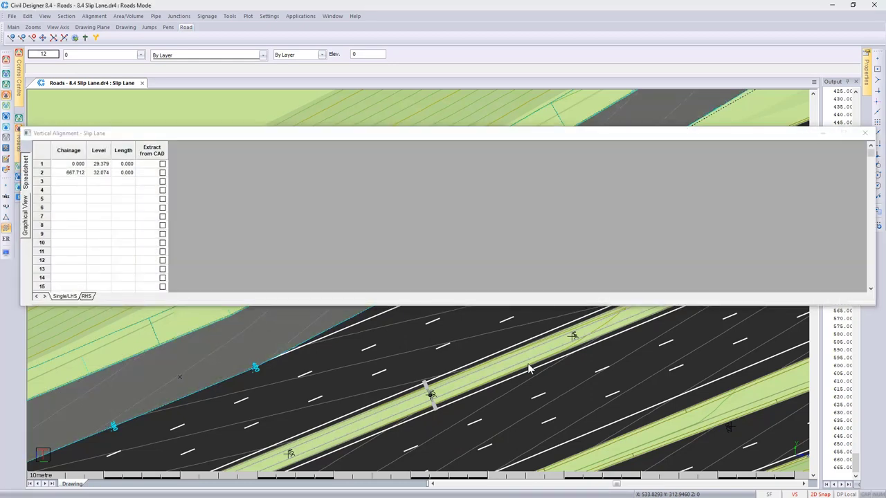
click(25, 215)
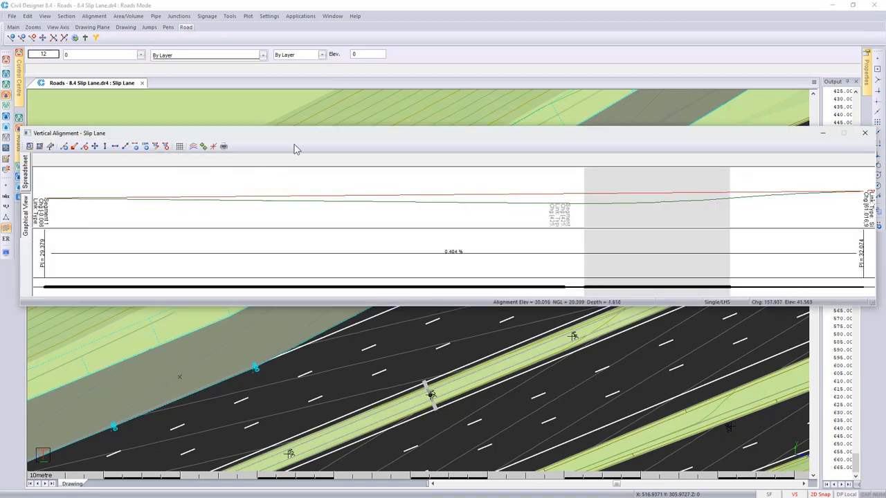
drag(293, 137, 284, 43)
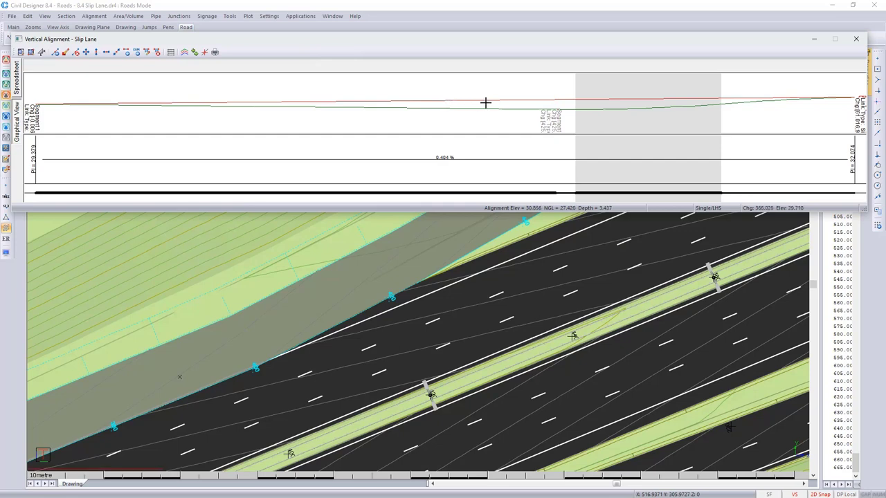
right_click(557, 105)
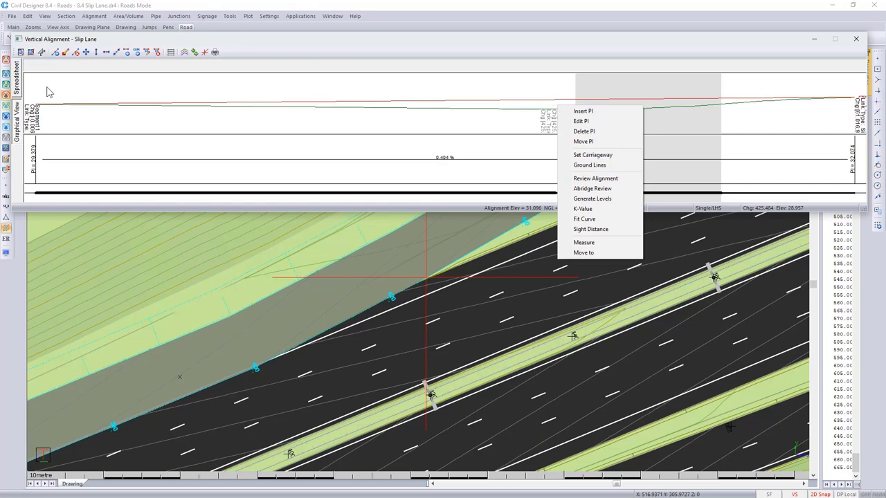
Step: Insert a vertical PI between the start and end PIs of the slip lane, at chainage 430 with level 30
click(18, 80)
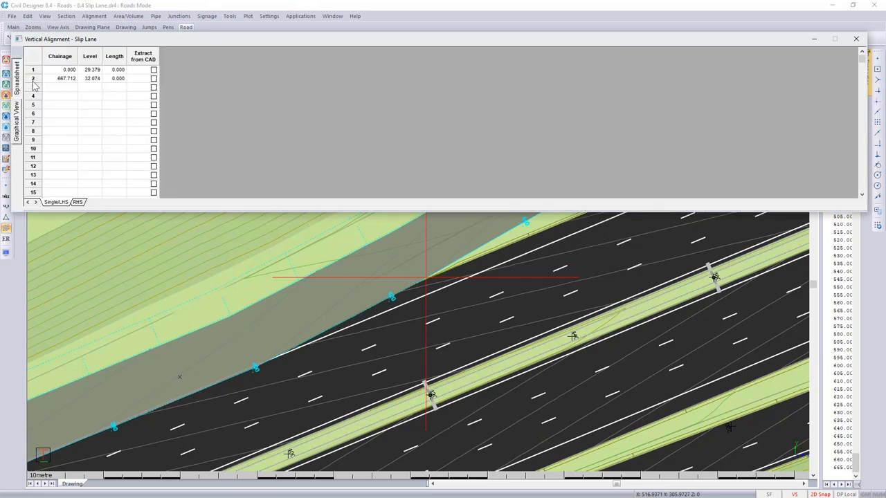
click(59, 80)
right_click(59, 84)
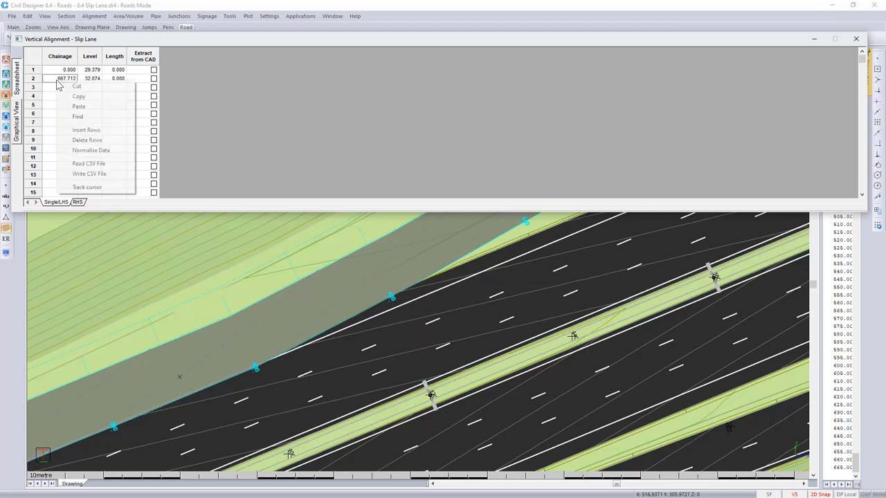
click(86, 131)
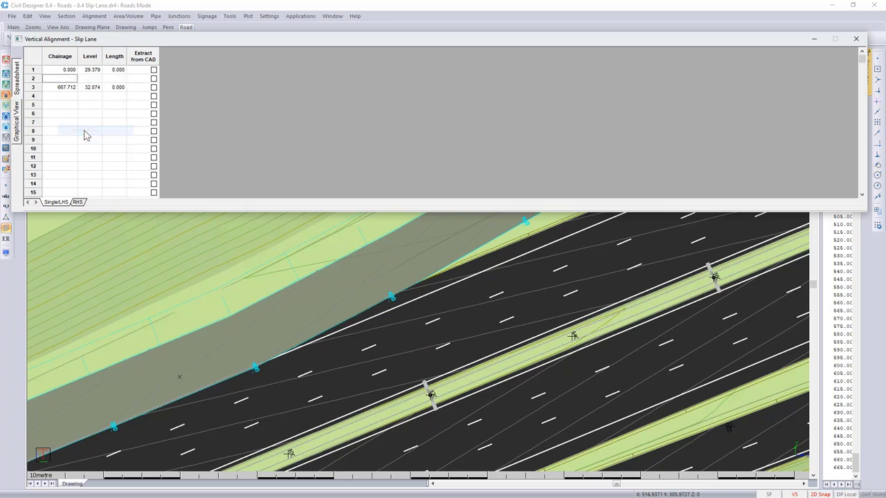
text(430)
key(Tab)
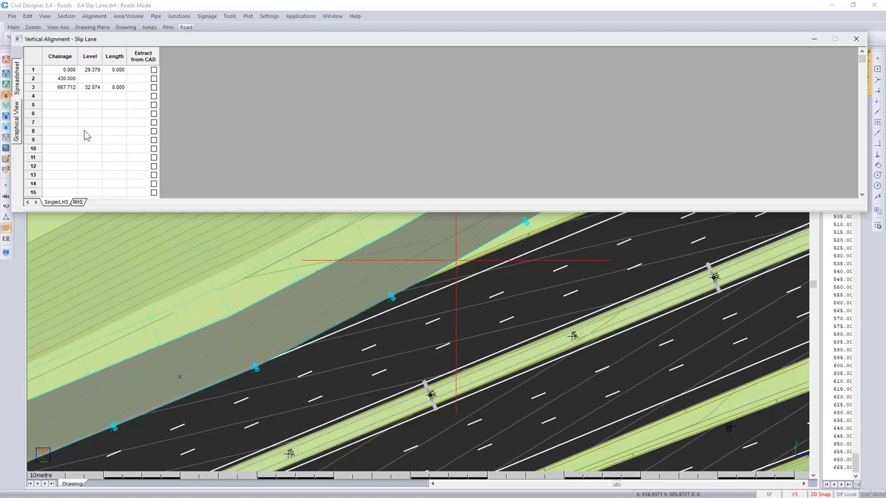
text(30)
Step: Flag the PI at chainage 0 for extraction from CAD, check the graphical profile, and save and close the vertical alignment
click(154, 71)
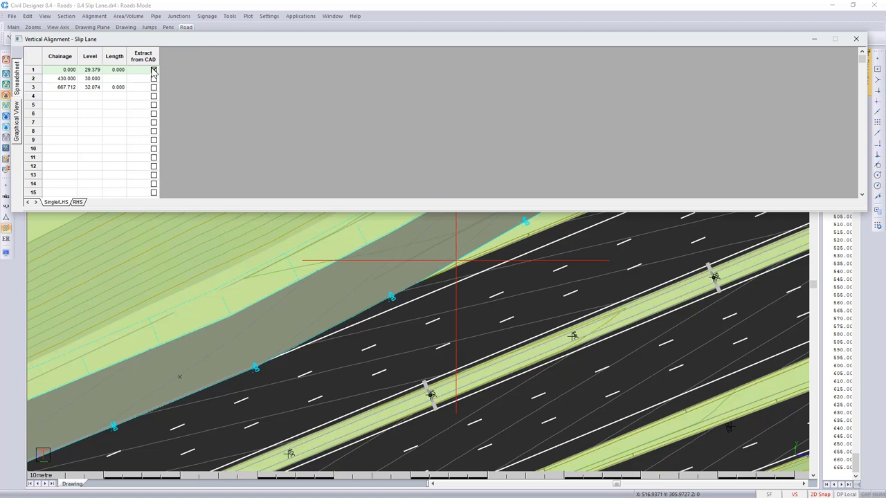
click(153, 70)
click(154, 71)
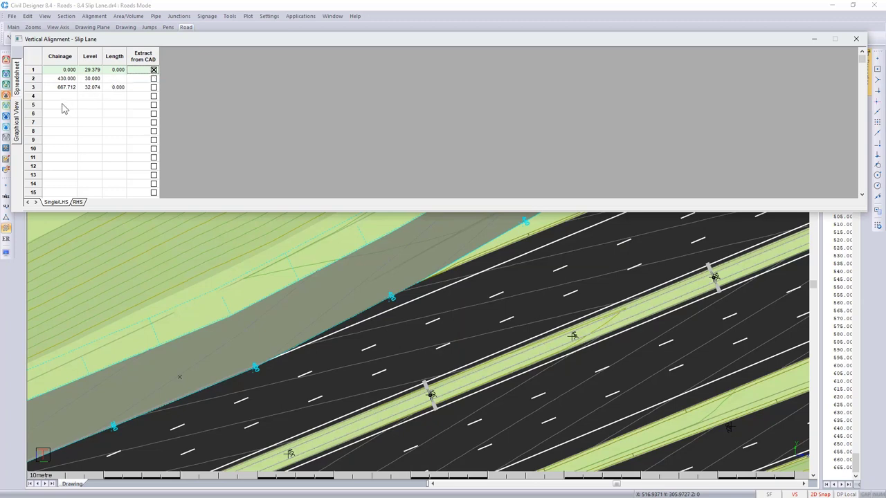
click(19, 128)
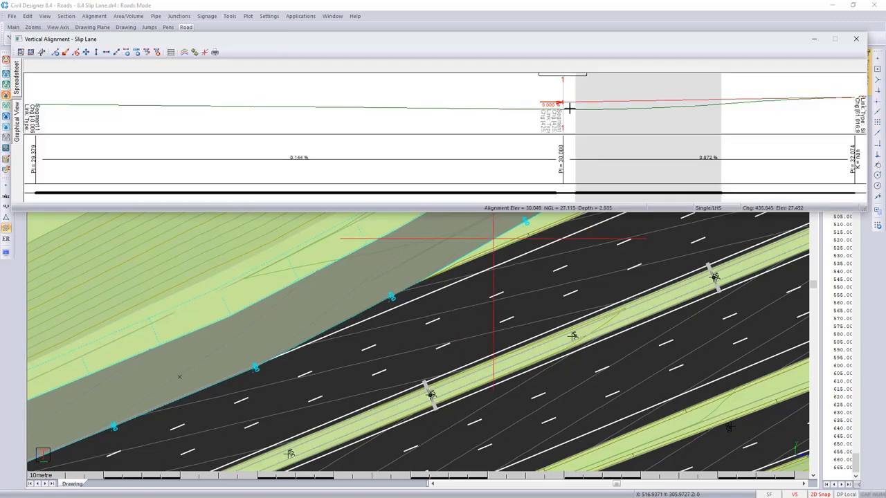
click(856, 42)
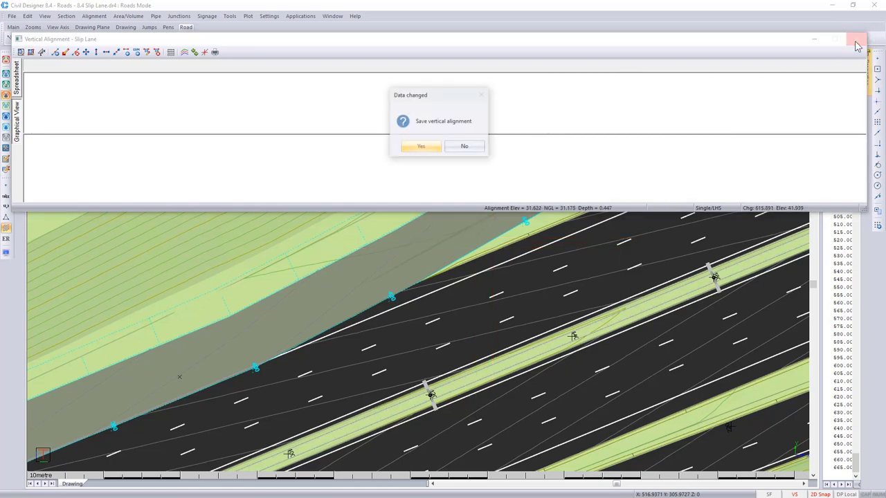
click(432, 148)
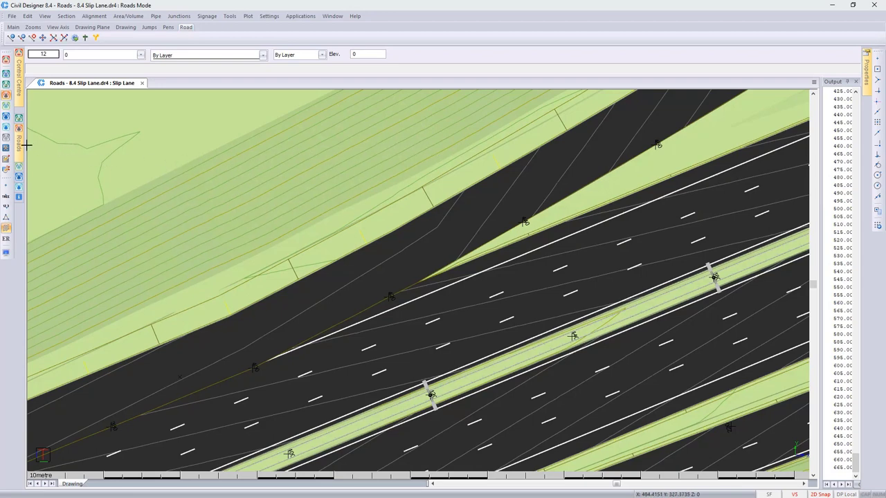
Step: Set the L_PIVOT extraction for chainage 0 to 430 to target road strings only and take heights from entities
mouse_move(21, 149)
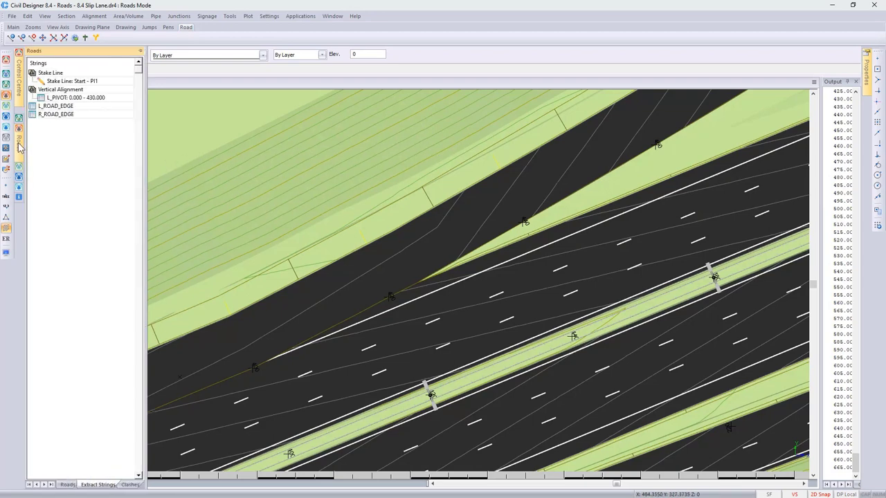
double_click(43, 100)
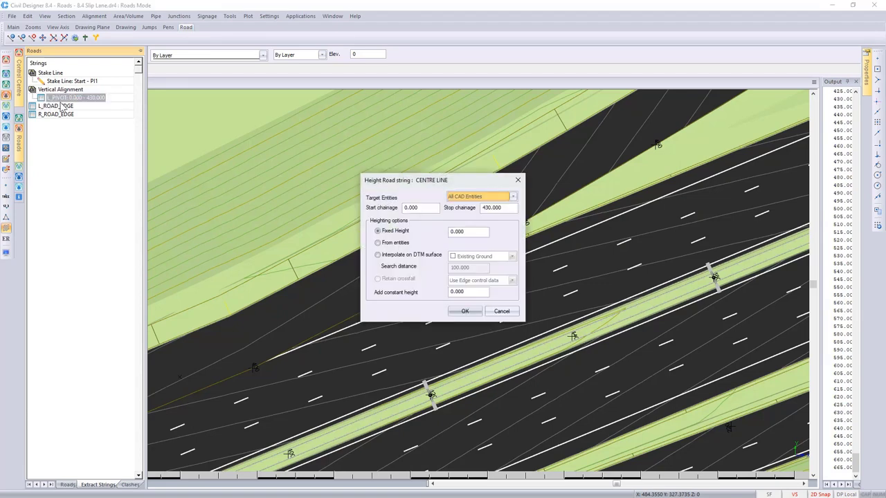
click(478, 198)
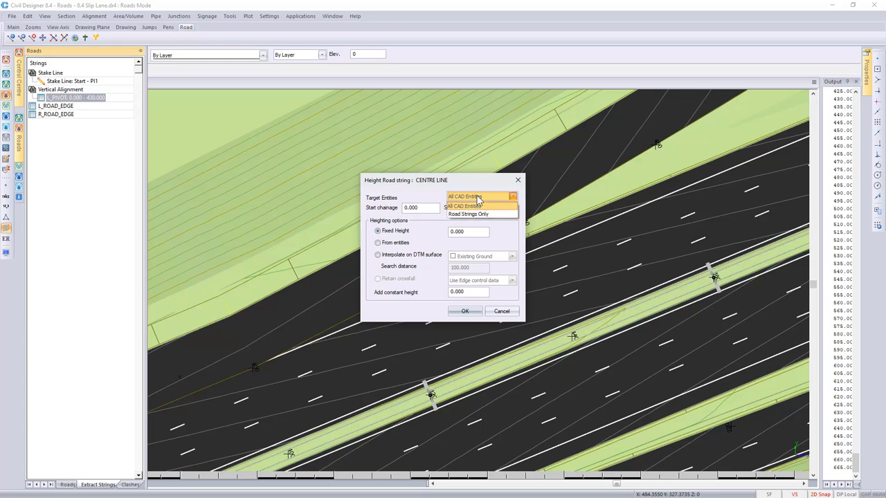
click(478, 215)
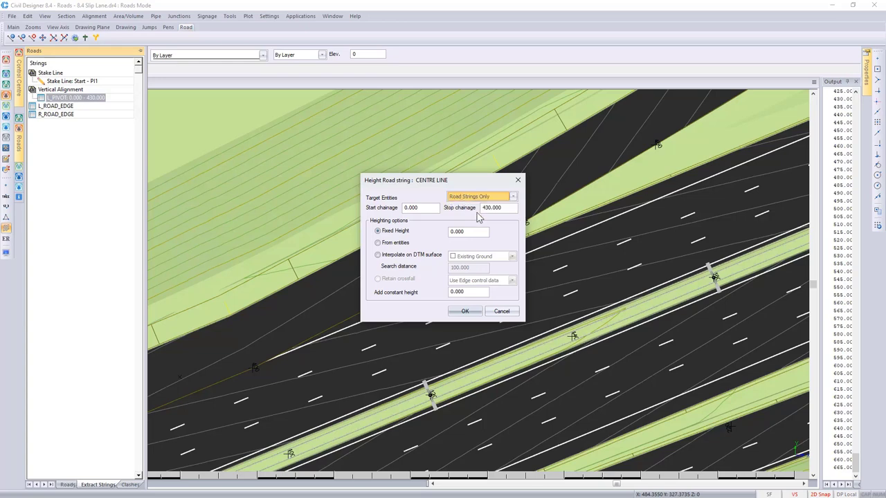
click(398, 245)
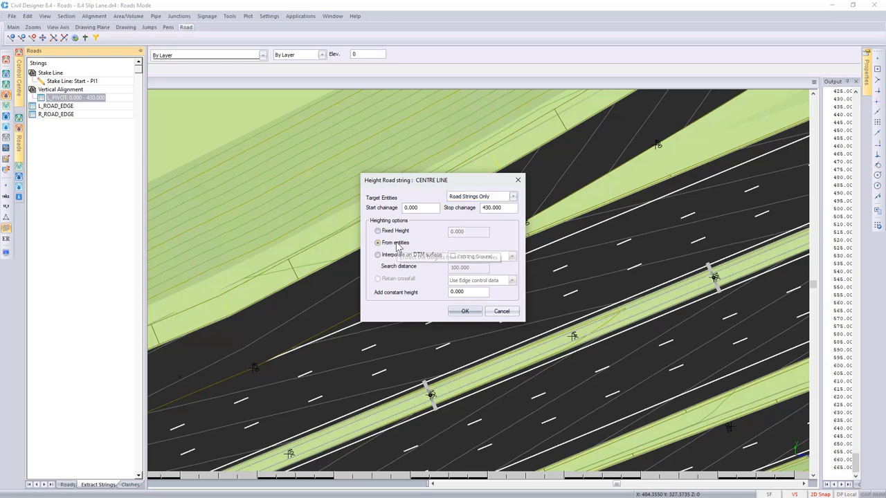
click(460, 313)
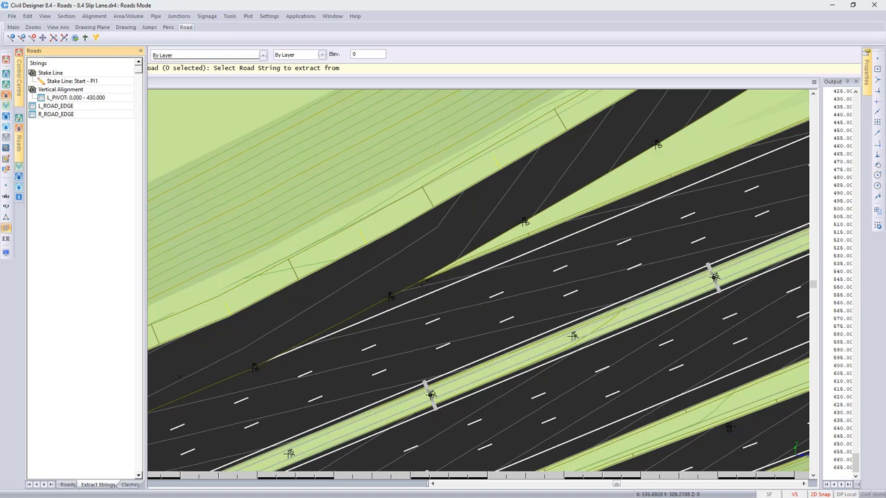
Step: Extract the slip lane's pivot levels from the A13's L_ROAD_EDGE string
click(421, 284)
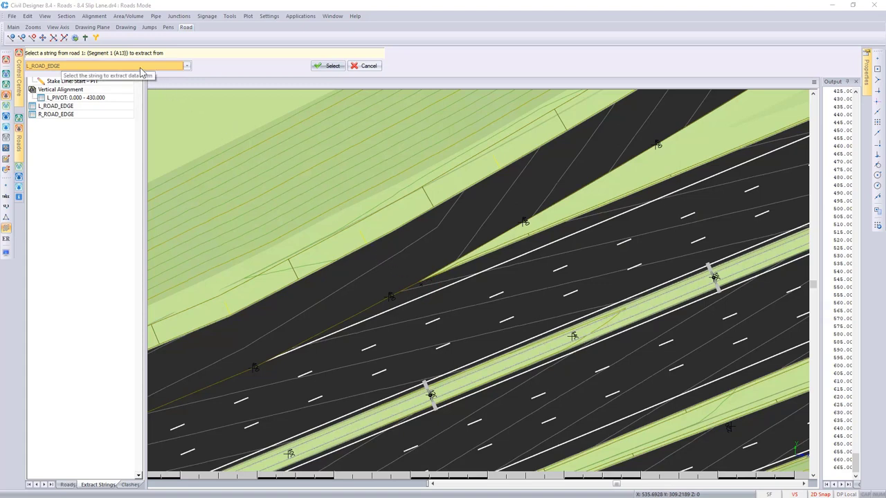
click(327, 66)
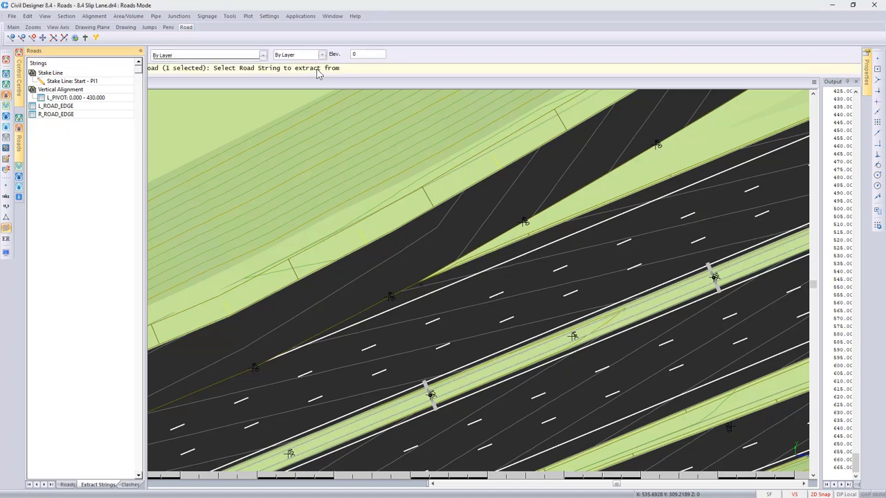
right_click(324, 105)
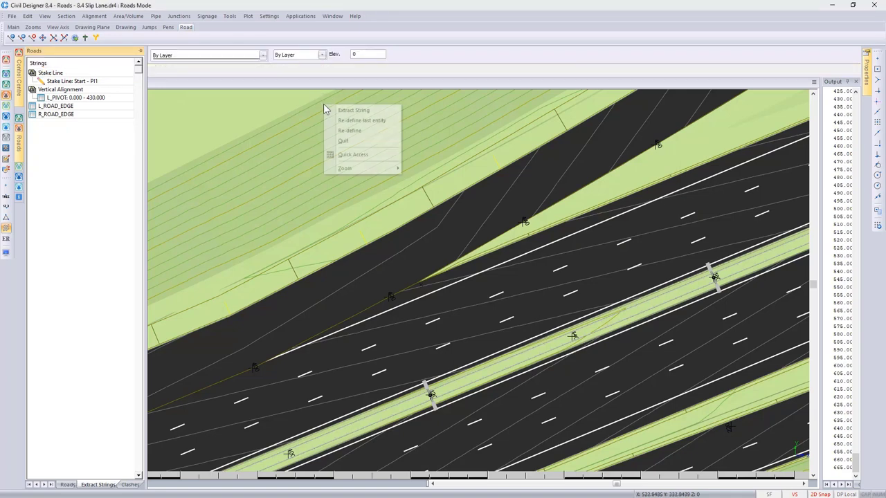
click(353, 111)
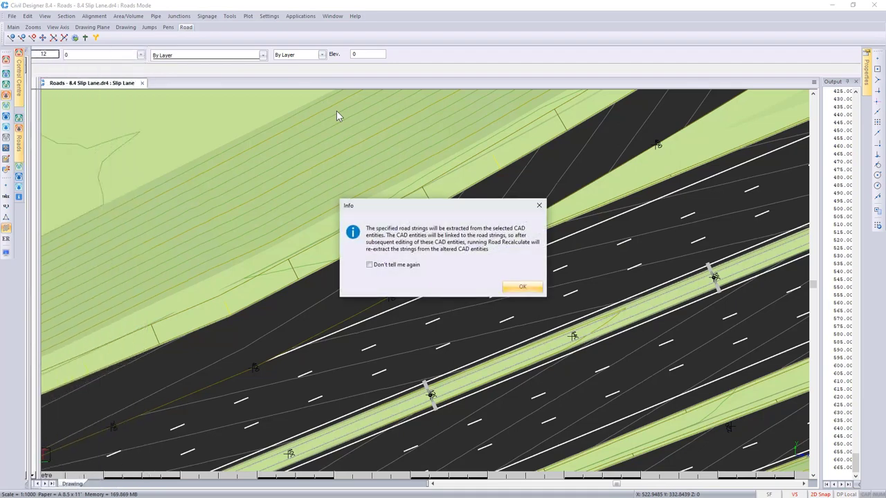
click(508, 286)
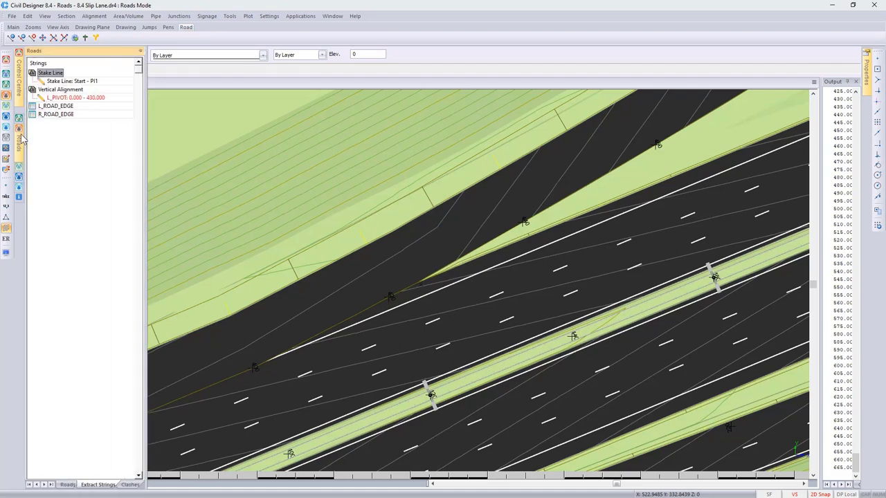
Step: Highlight the extracted L_PIVOT range from 0 to 430 and recalculate the slip lane road with it
click(65, 97)
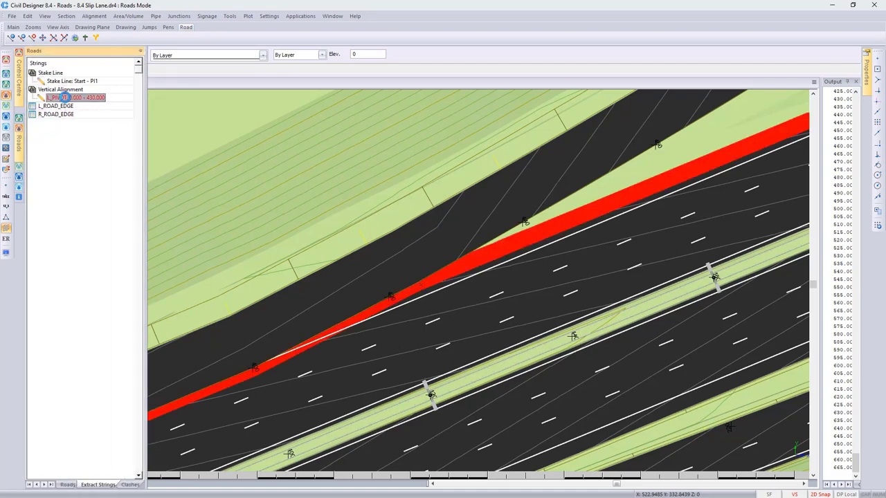
right_click(67, 101)
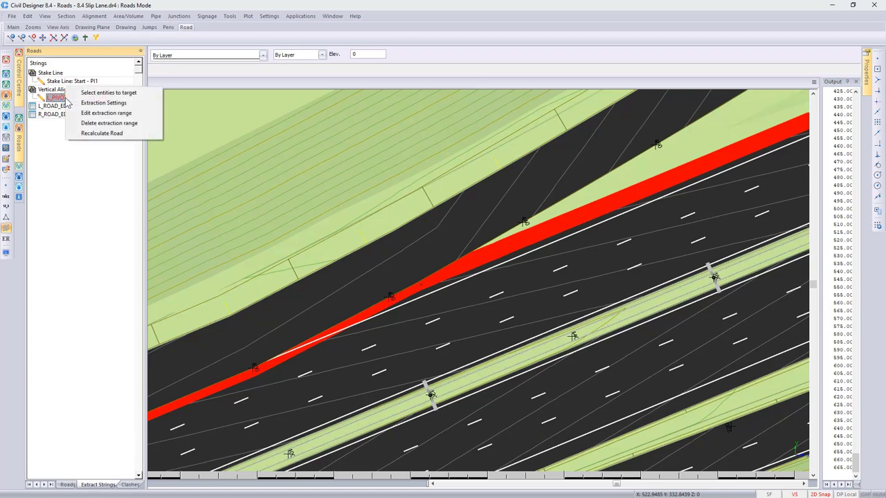
click(90, 134)
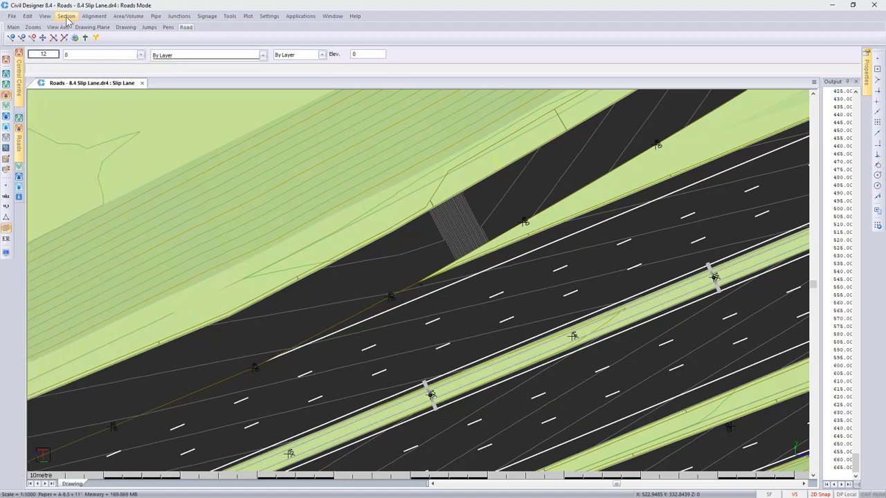
Step: Examine the slip lane's cross sections from chainage 385 to 415, comparing its edge level with the adjoining A13 surface
click(66, 16)
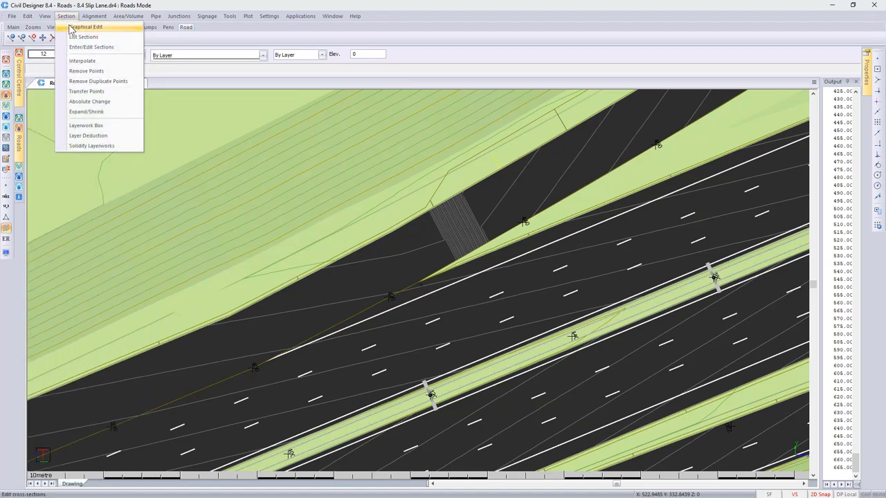
click(76, 26)
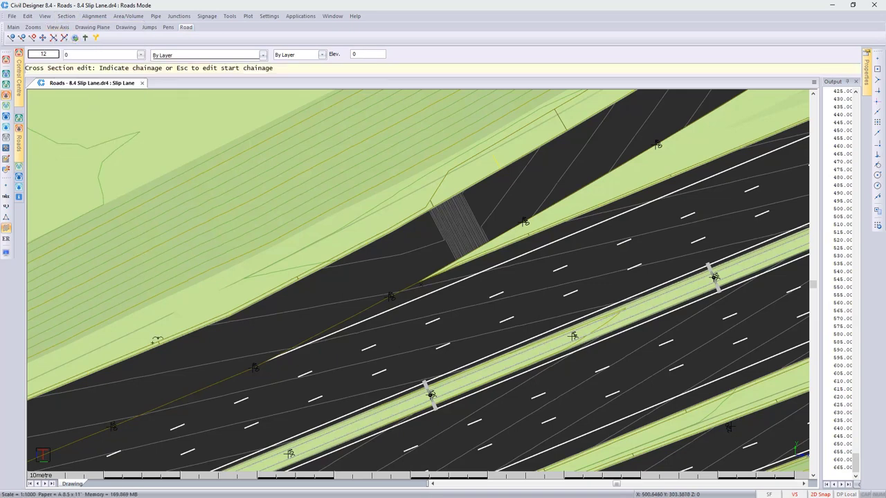
click(135, 387)
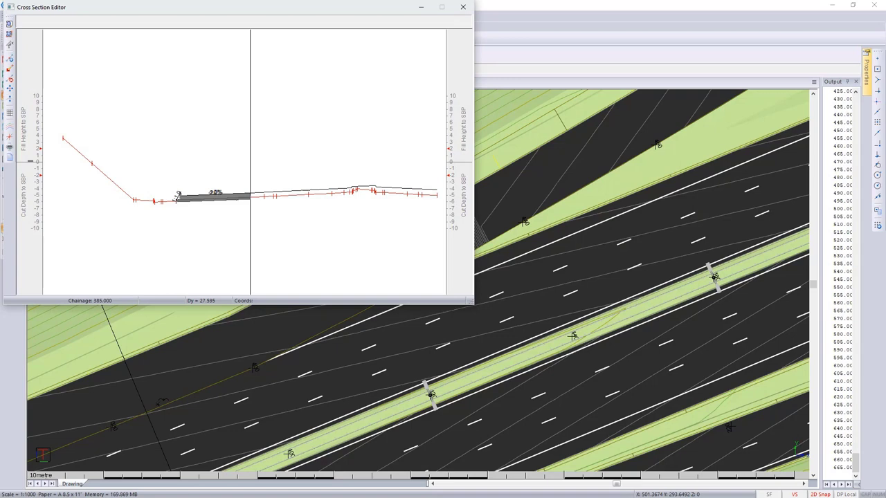
key(Page_Down)
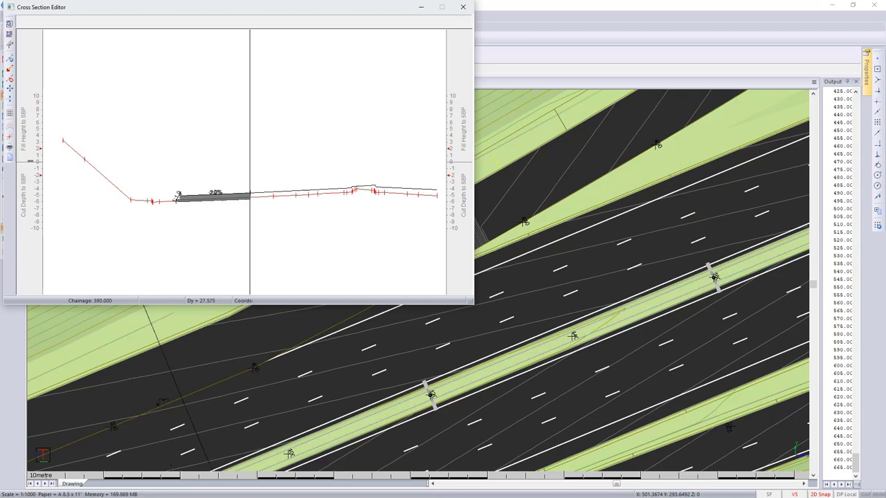
key(Page_Down)
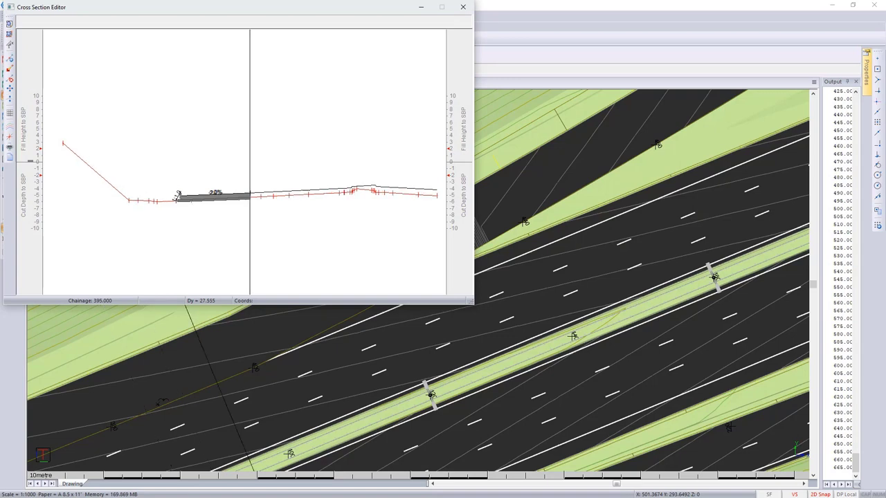
key(Page_Down)
key(Page_Down)
key(Page_Down)
key(Page_Down)
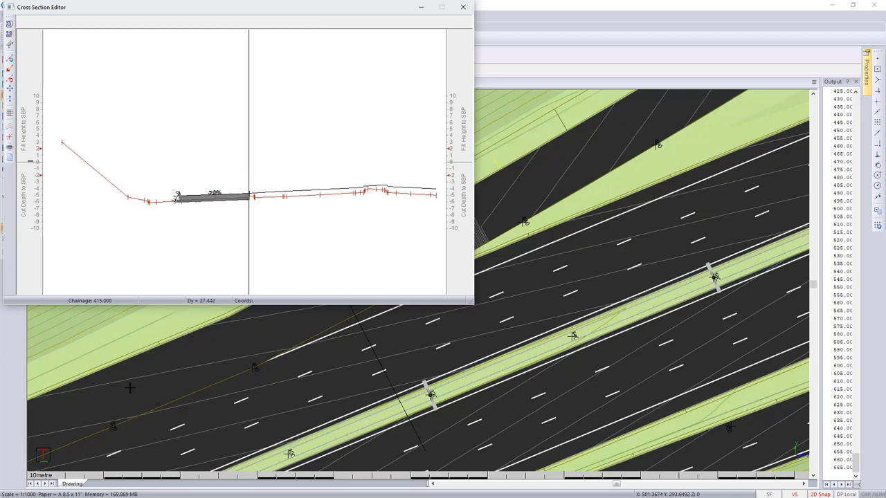
Step: Close the cross section editor and redraw the road shading with carriageways only and final design mesh in the road strings display settings
click(462, 9)
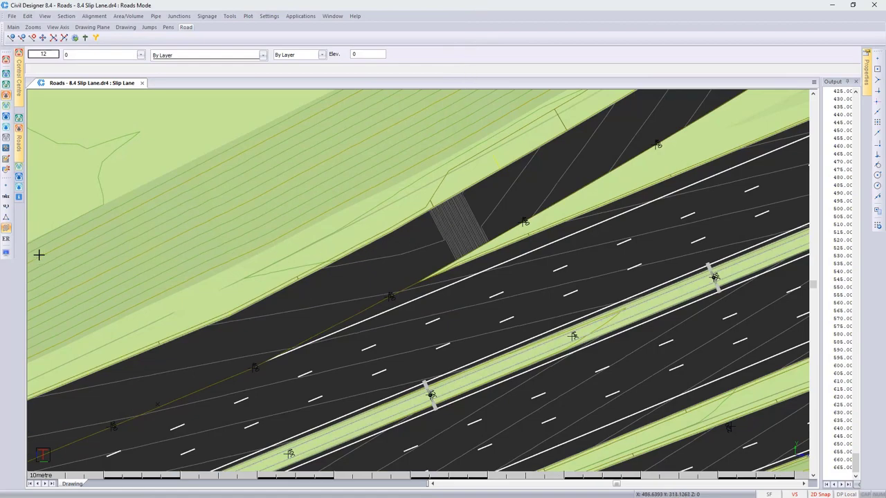
click(6, 253)
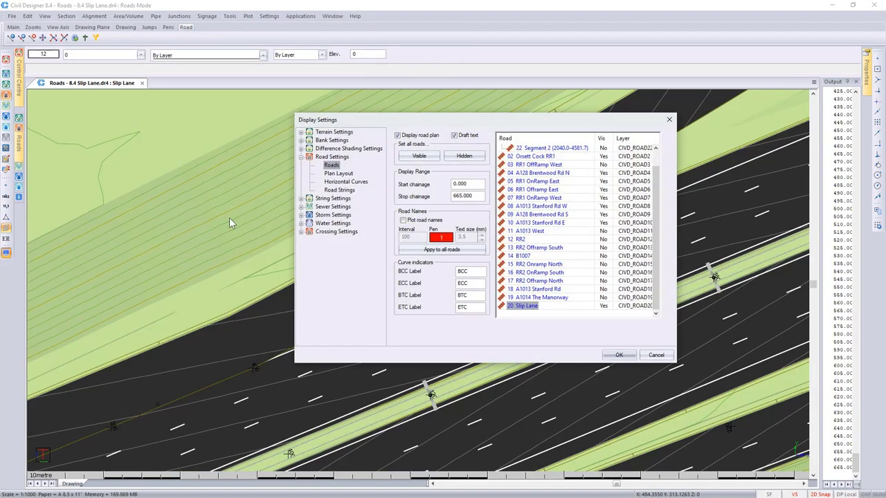
click(339, 189)
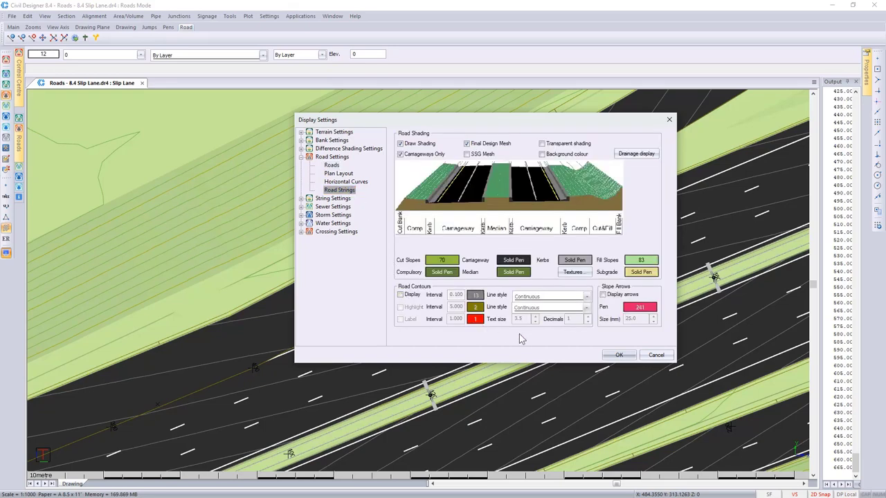
click(609, 357)
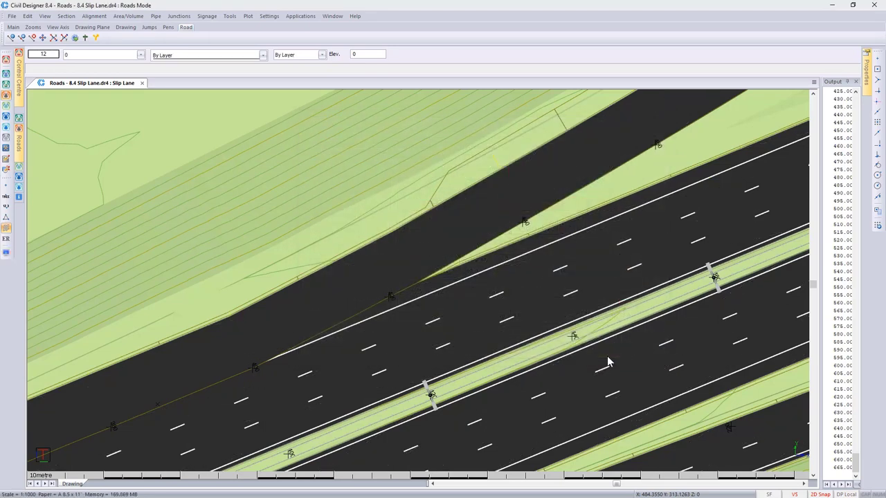
Step: Open the slip lane's vertical alignment and examine its chainages and levels both as a table and as a graphical profile
click(462, 211)
right_click(462, 210)
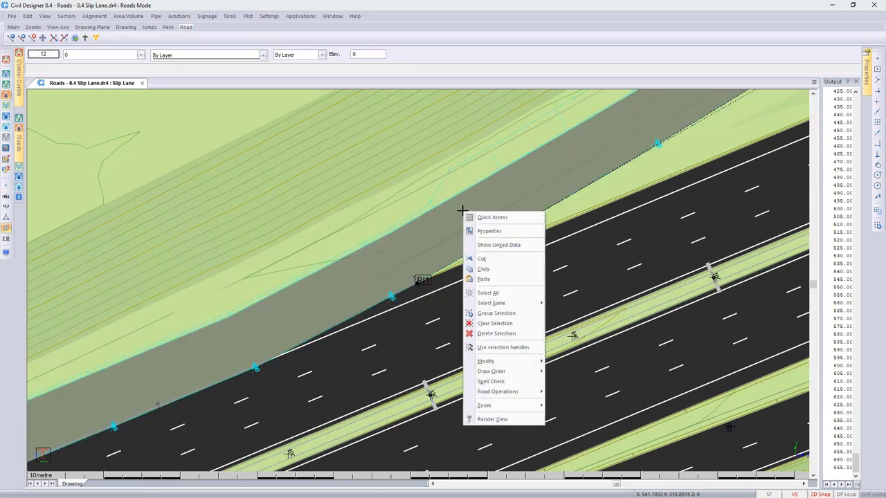
mouse_move(511, 393)
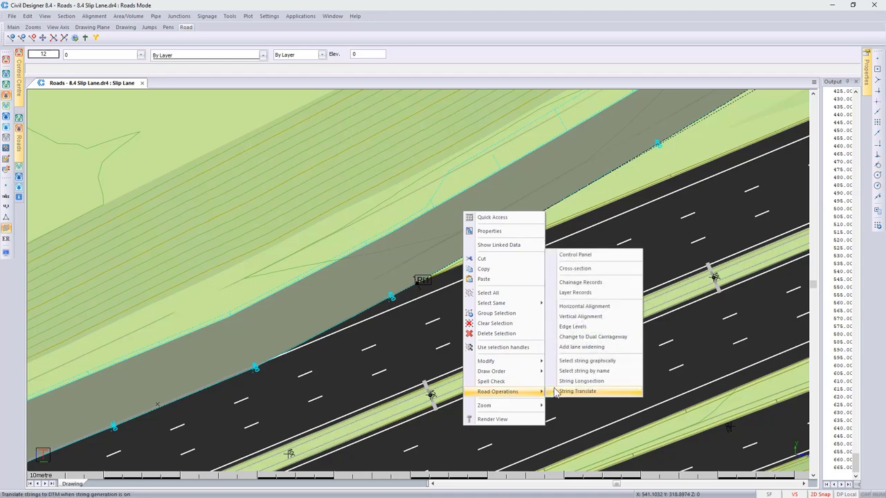
click(566, 321)
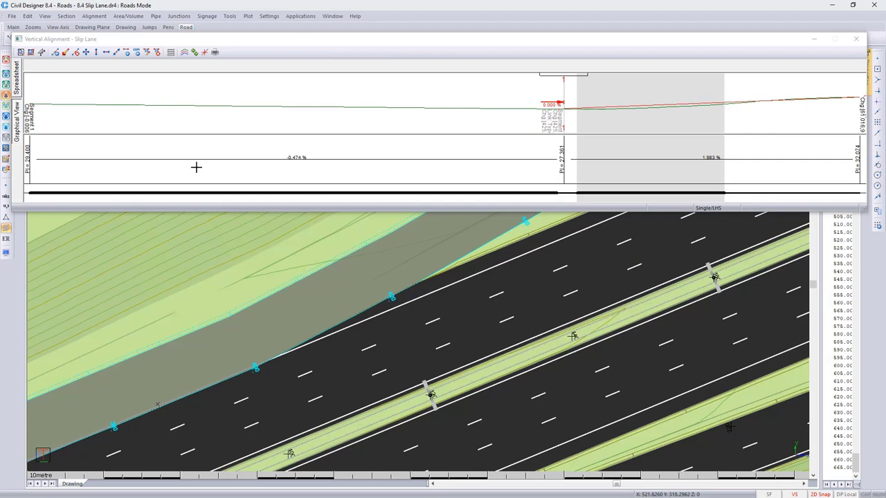
click(18, 81)
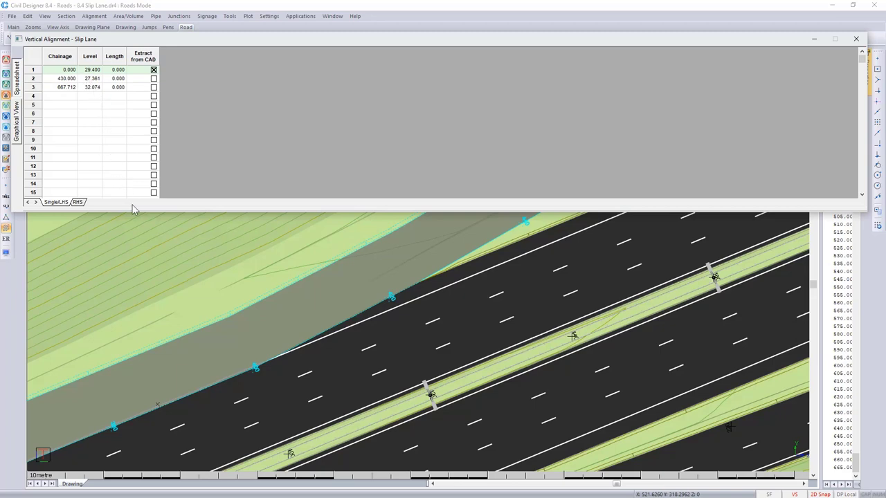
drag(133, 211, 152, 353)
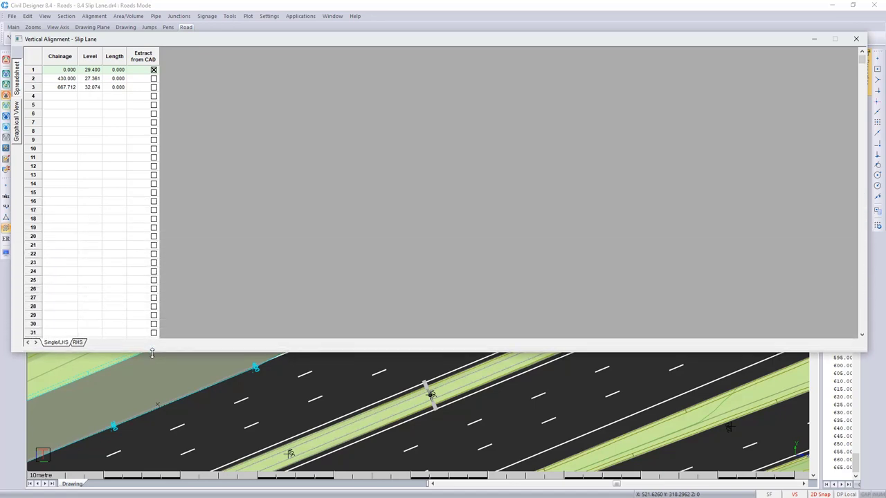
click(19, 126)
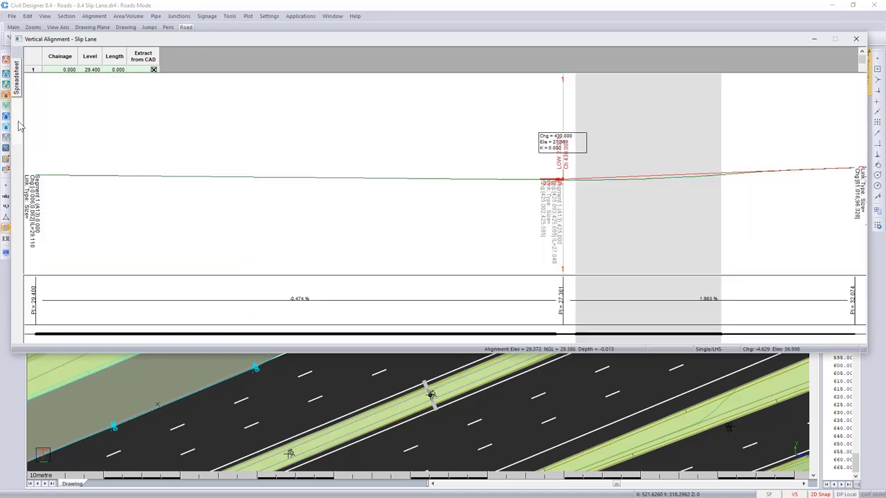
Step: Read the slip lane's vertical curve data from Webinar _VC RAW.csv, check the profile graphically and save the vertical alignment
click(17, 77)
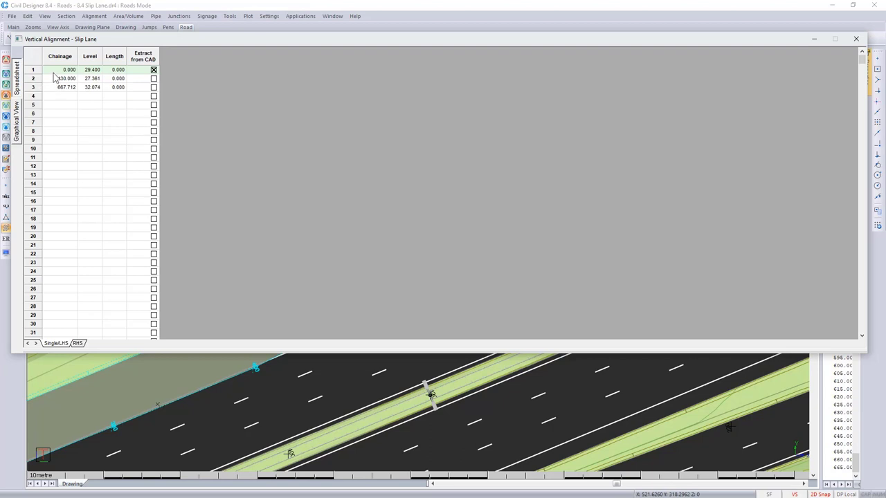
right_click(55, 78)
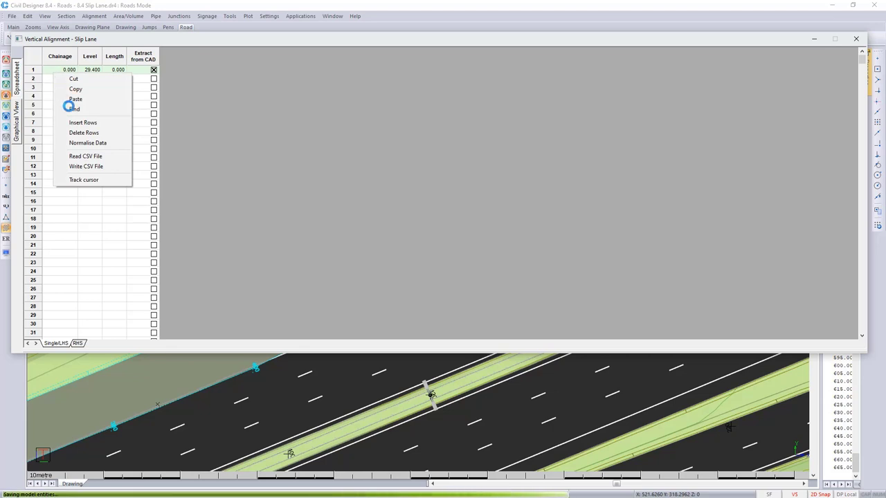
click(84, 156)
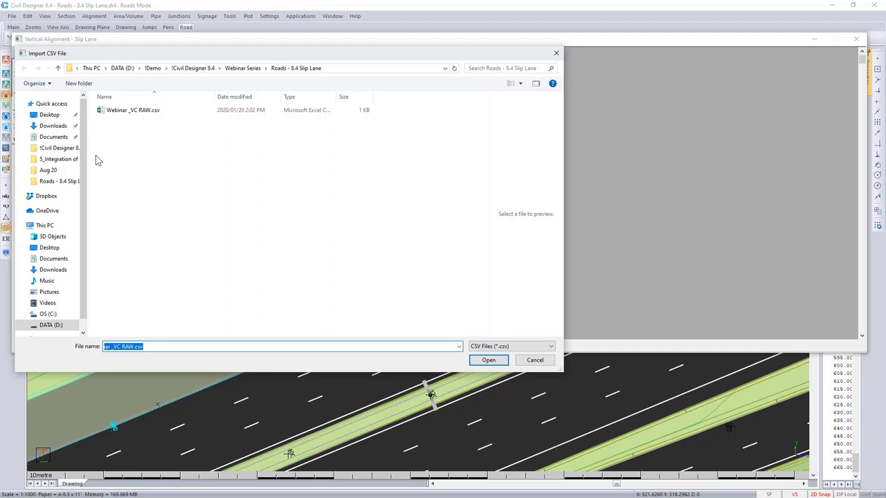
click(124, 113)
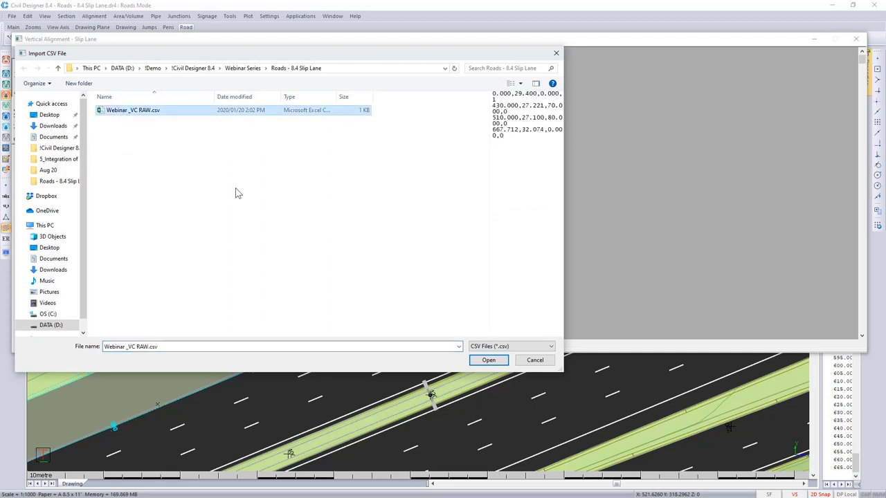
click(487, 360)
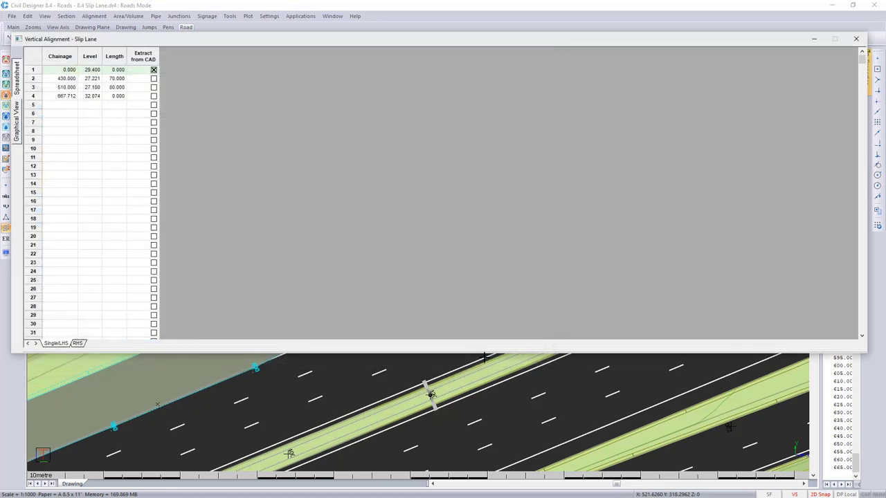
click(18, 125)
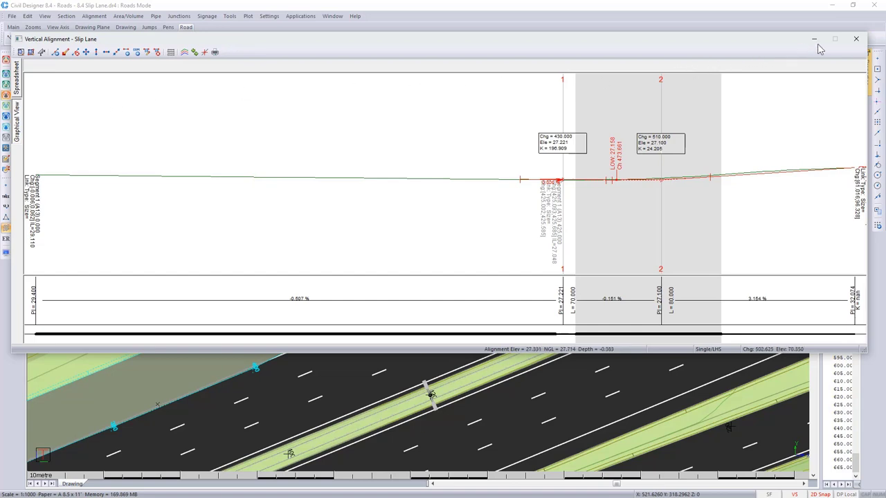
click(856, 40)
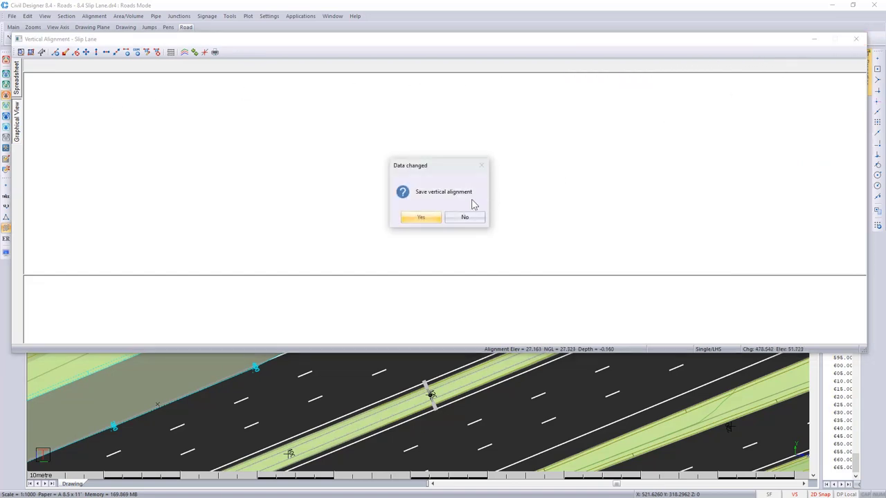
click(421, 218)
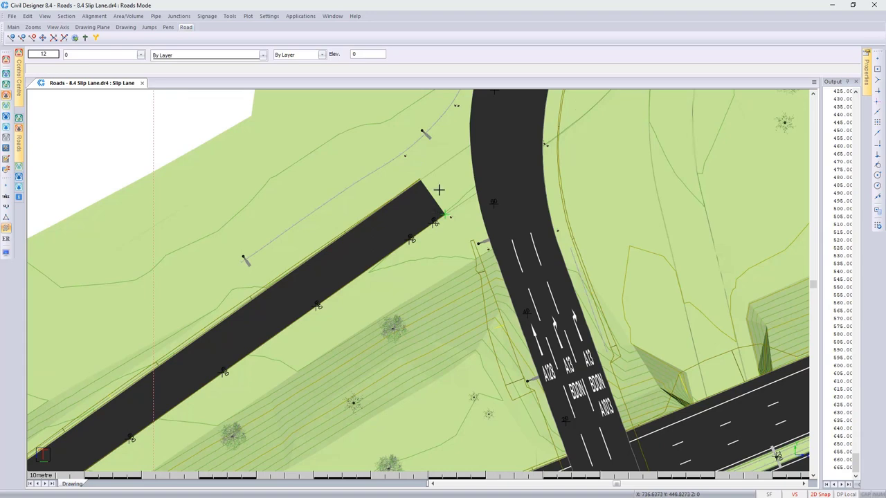
Step: Add a junction at the slip lane's end with Slip Lane as intersecting road and Orsett Cock RR1 as main road
click(178, 17)
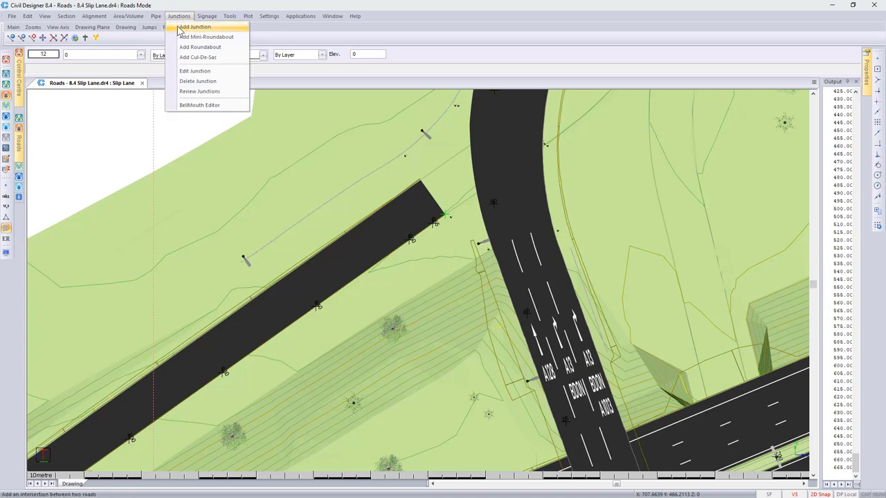
click(194, 27)
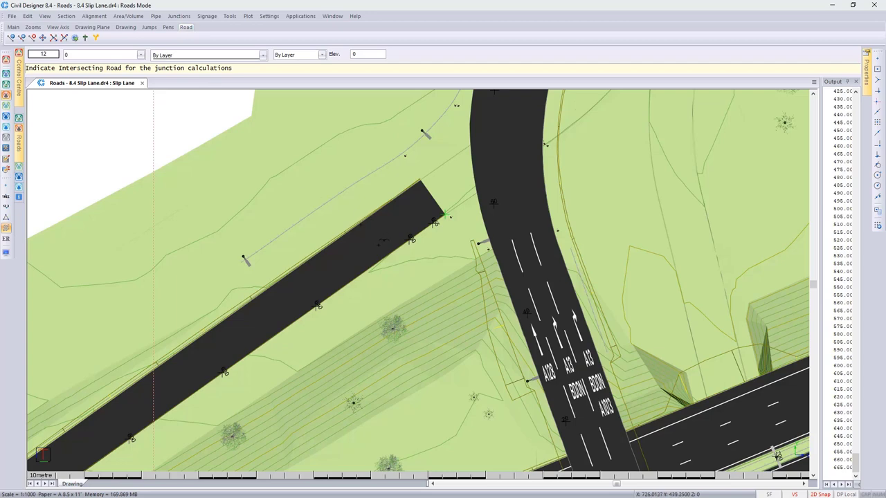
click(445, 216)
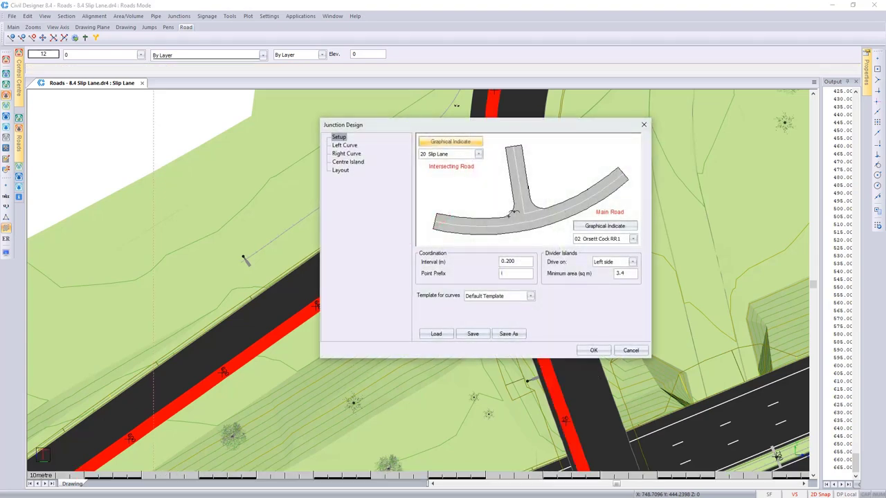
drag(496, 126, 695, 61)
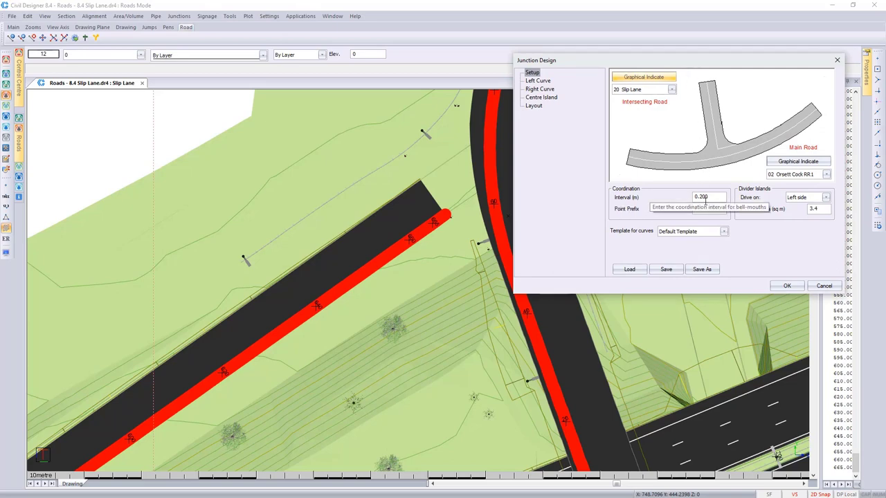
Step: Set the junction's left curve centre radius to 5 and its right curve centre radius to 20
click(539, 81)
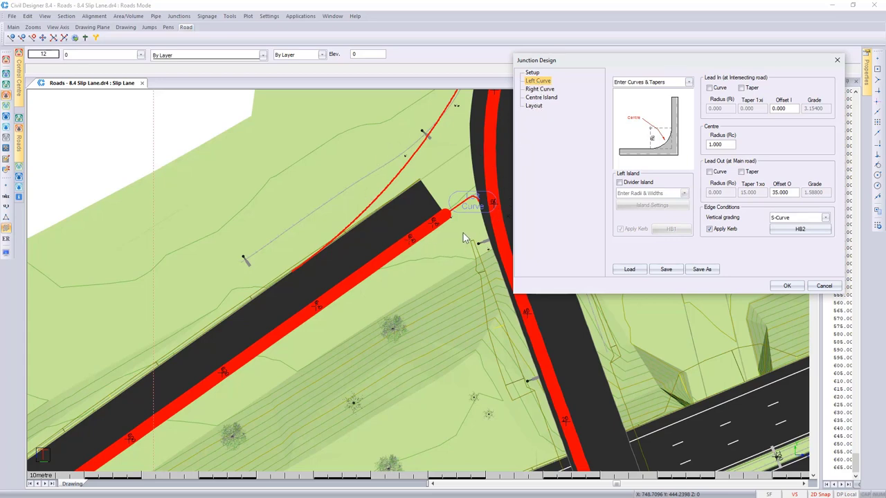
double_click(729, 144)
text(5)
click(541, 89)
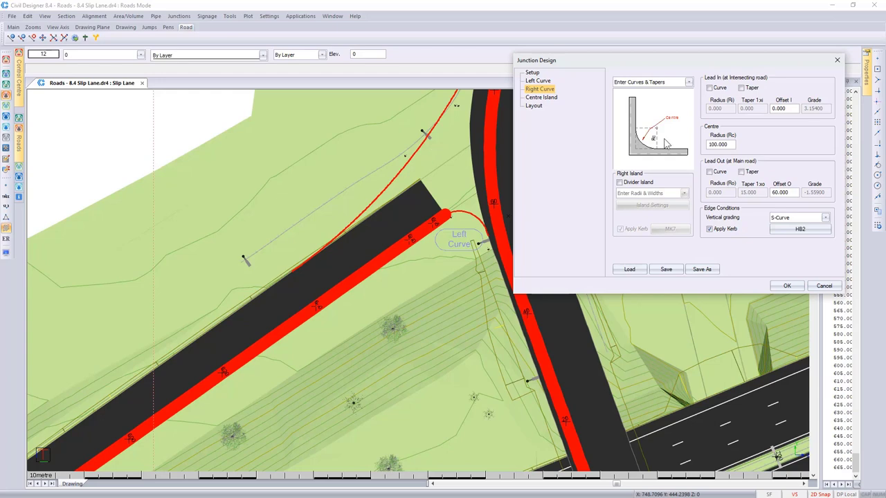
double_click(720, 145)
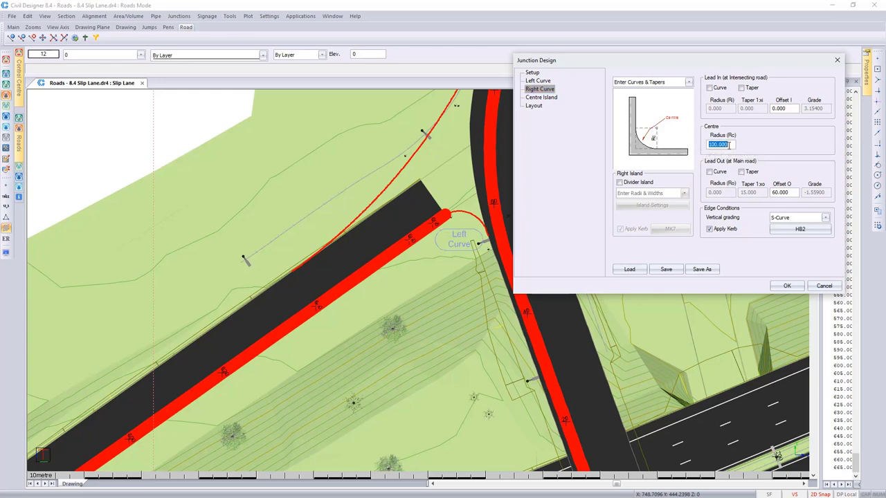
text(20)
click(787, 109)
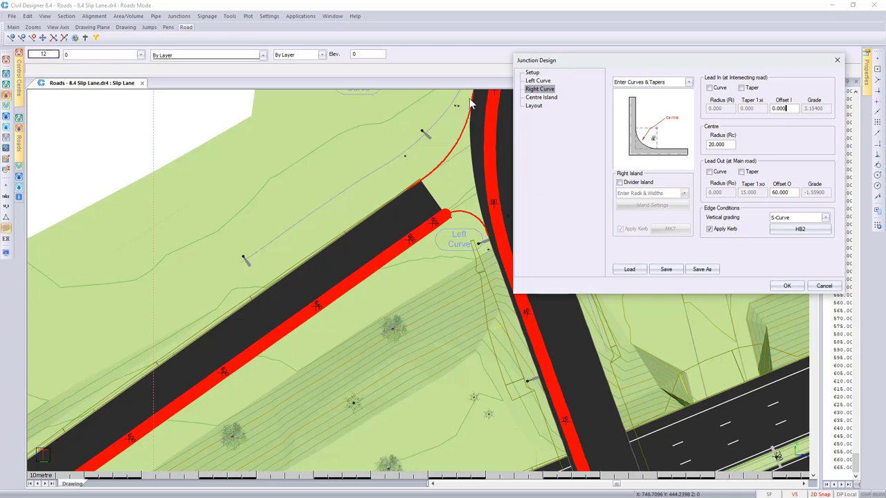
Step: Keep Enter Curves & Tapers as the right curve's method and generate the junction with screen output
click(689, 82)
click(678, 99)
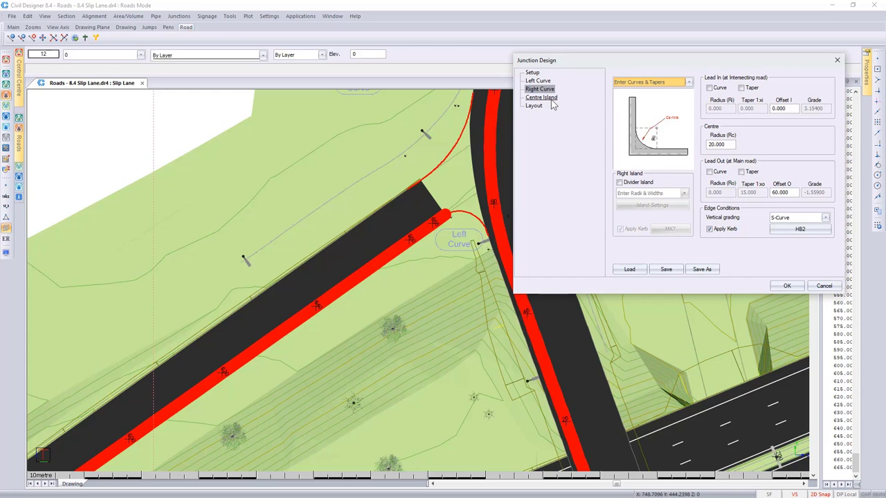
click(785, 287)
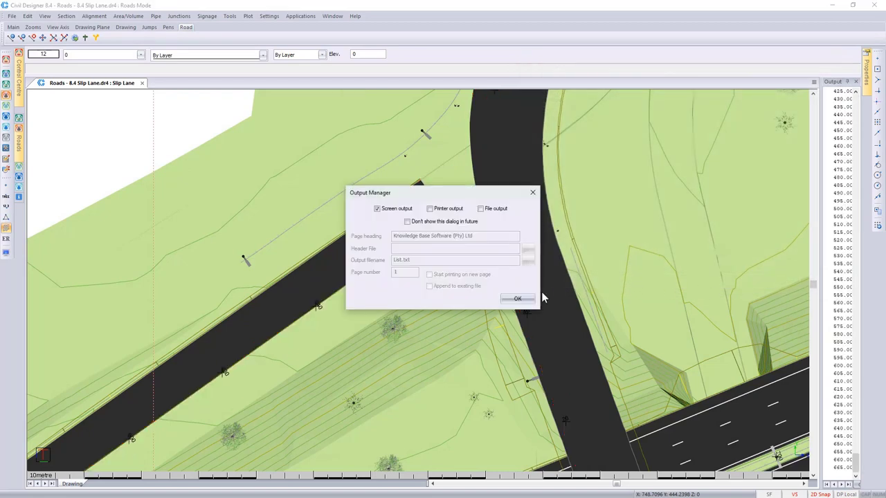
click(517, 298)
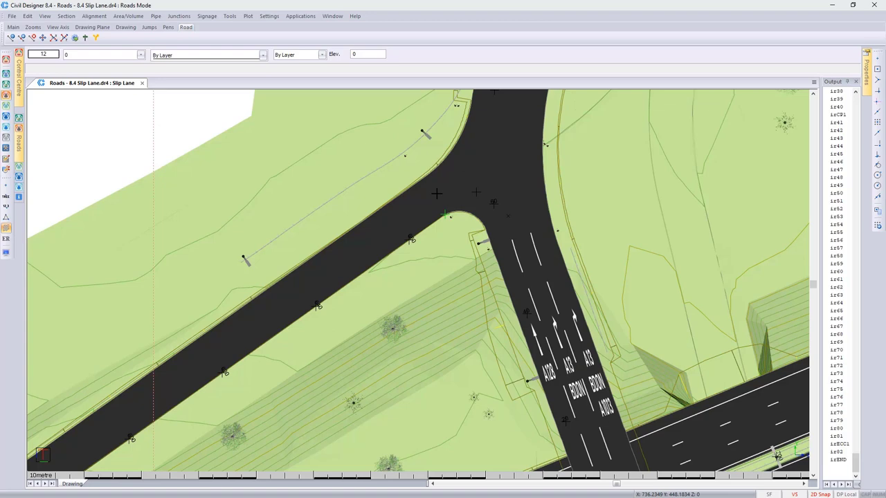
Step: Insert two left edge width points beside the slip lane near its junction end, at about chainage 554 and 569
scroll(436, 194, up, 3)
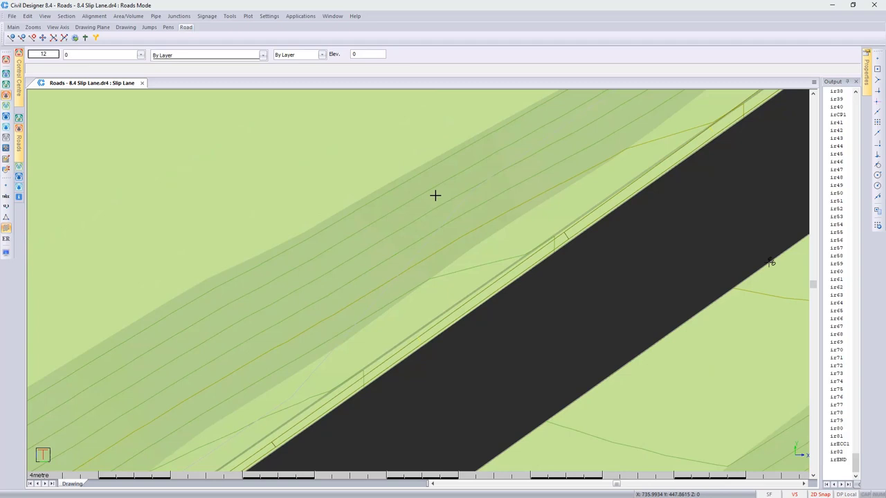
click(94, 20)
mouse_move(160, 47)
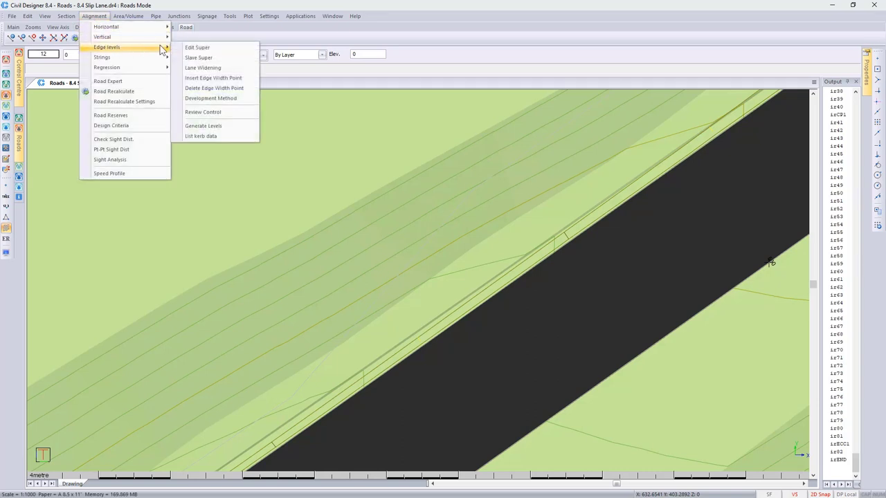
click(223, 78)
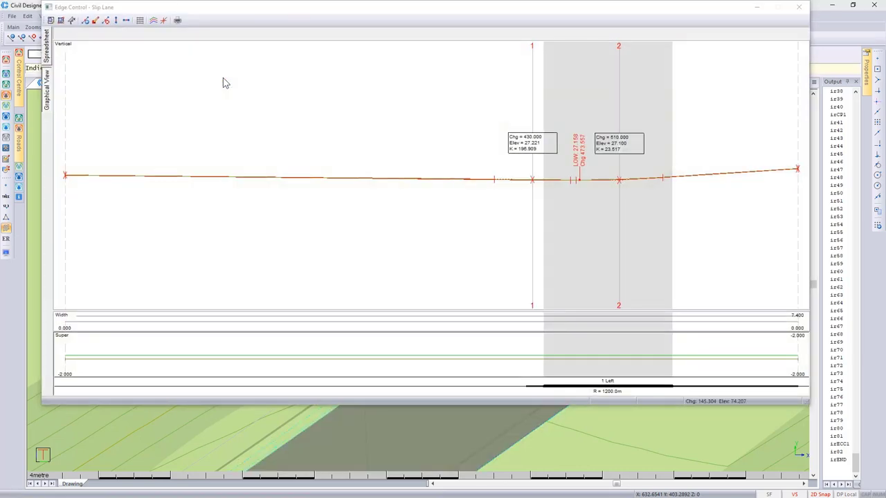
click(47, 52)
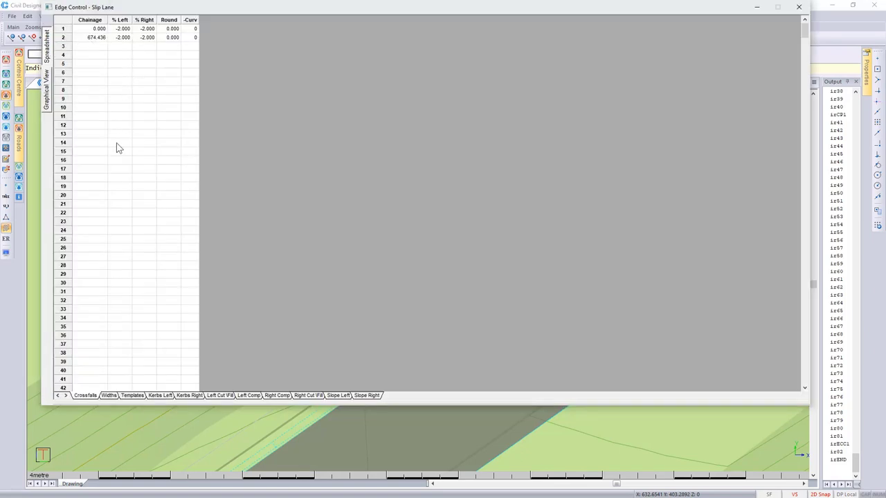
click(108, 396)
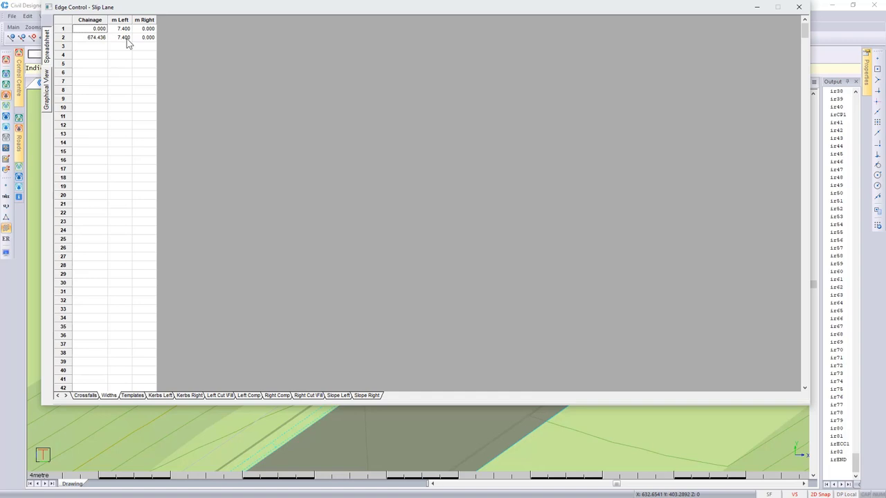
mouse_move(133, 9)
mouse_down()
mouse_move(530, 45)
mouse_move(678, 34)
mouse_move(691, 64)
mouse_up()
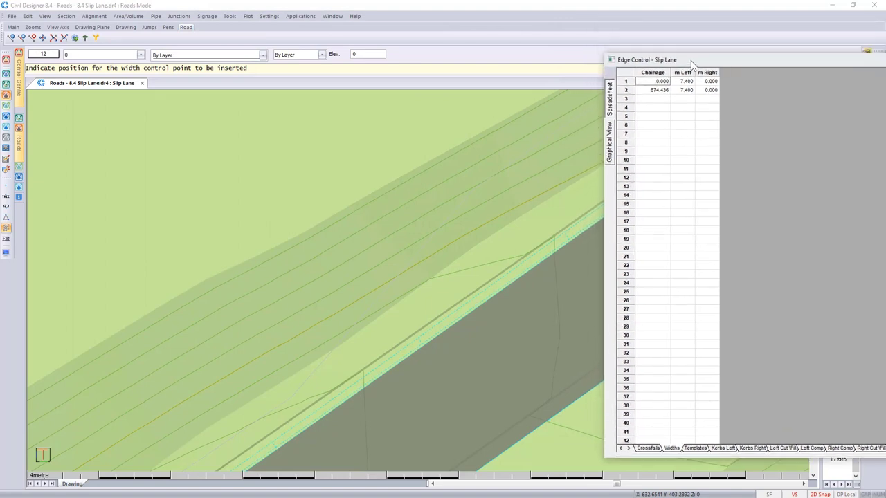
click(438, 84)
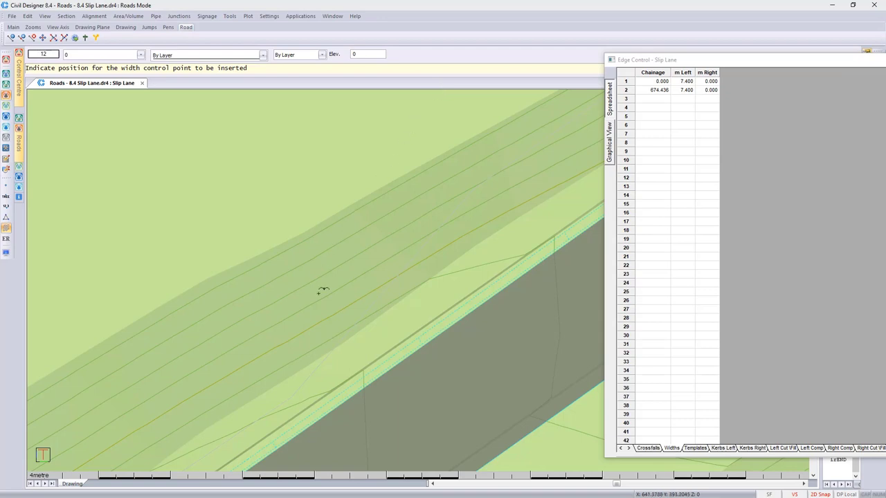
click(291, 394)
click(473, 184)
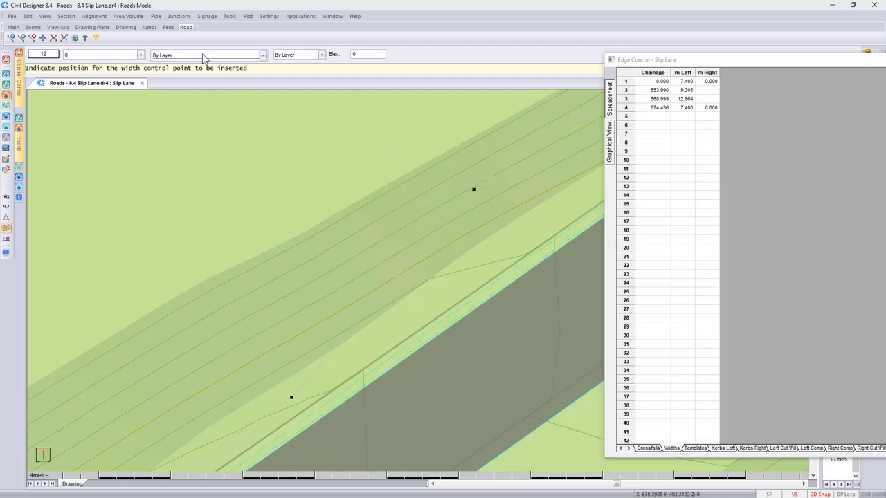
Step: Set the left width at the slip lane's final chainage to 12.864 and save the edge control data
click(102, 20)
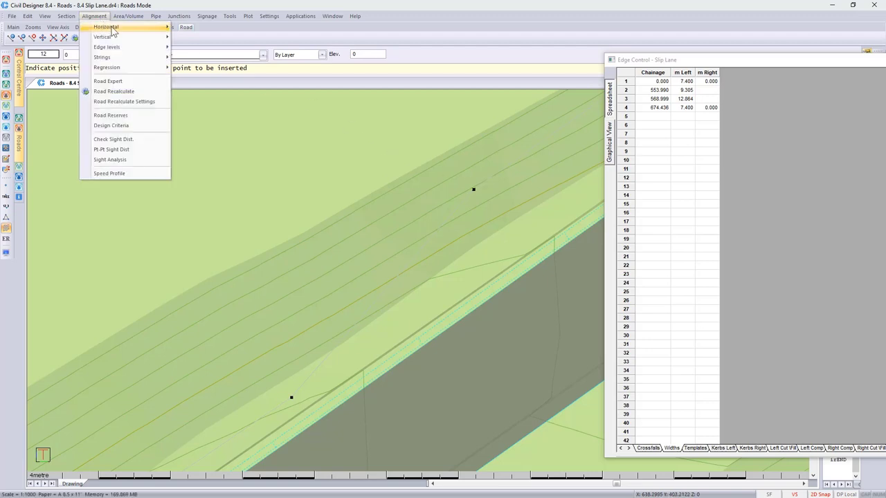
mouse_move(127, 48)
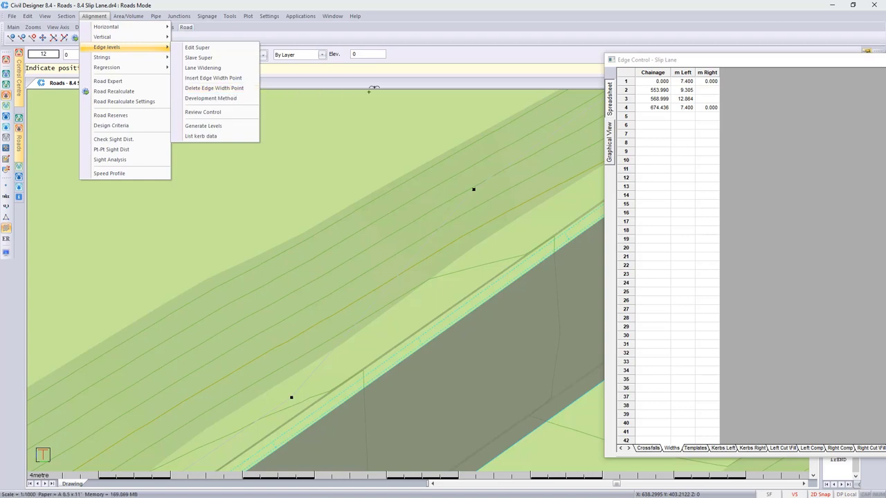
double_click(684, 109)
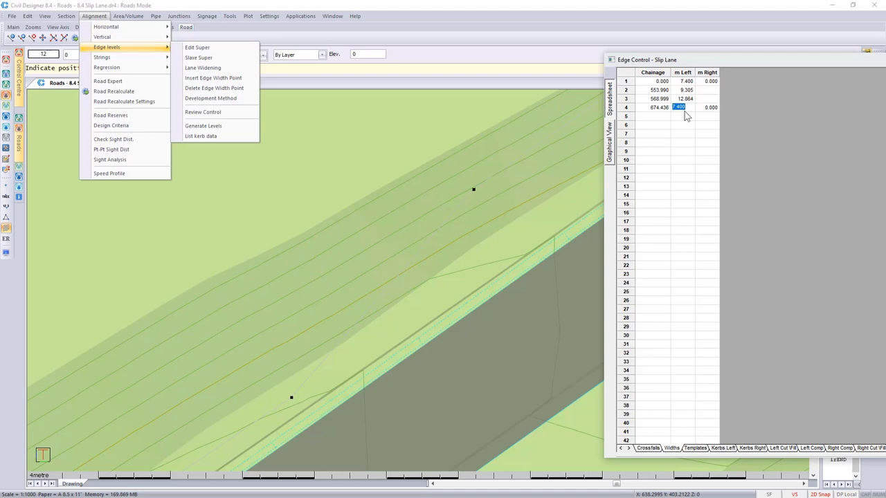
text(12.864)
key(Return)
drag(749, 60, 216, 58)
click(823, 59)
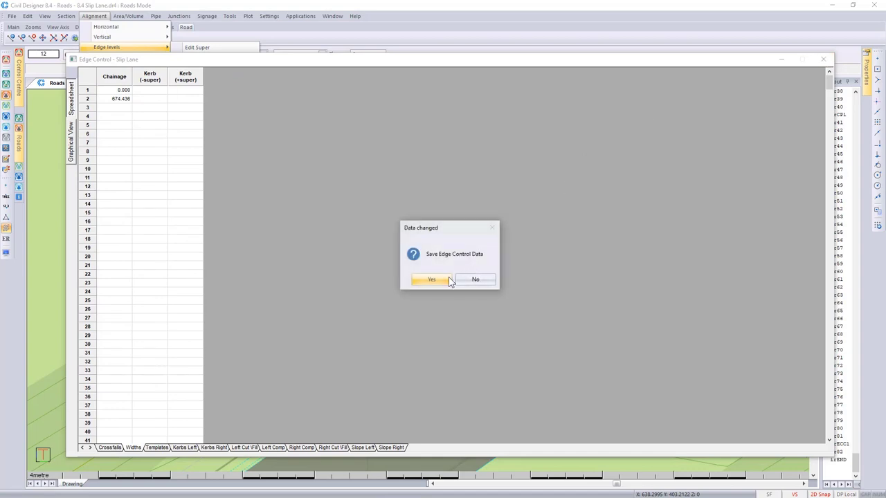
click(448, 278)
click(430, 292)
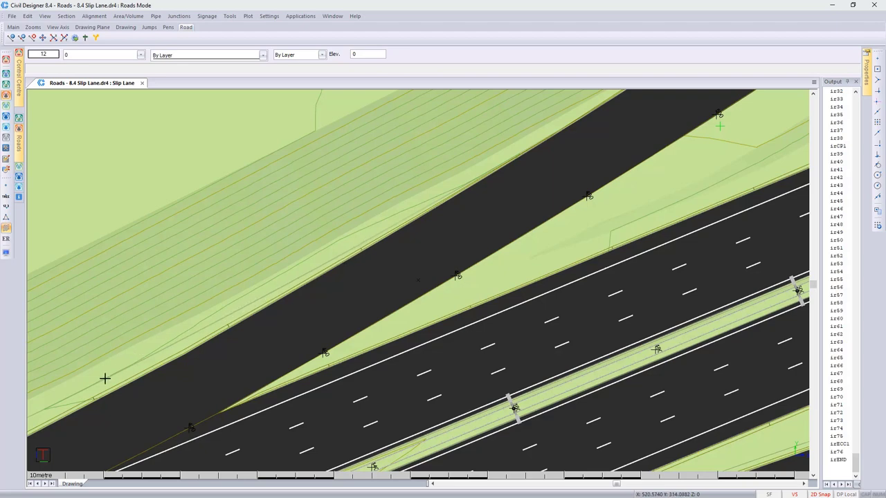
Step: Show the Demo Road Edge Extract 1 layer and check its polyline along the slip lane's outer edge
click(116, 58)
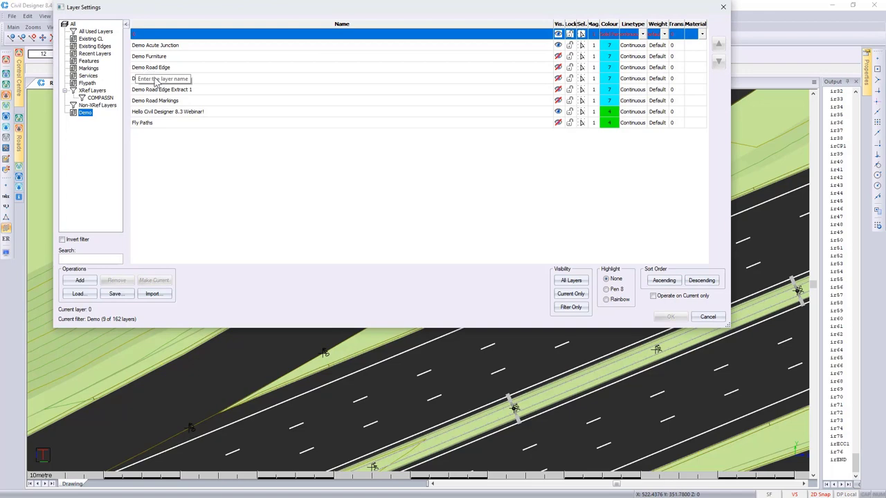
click(159, 89)
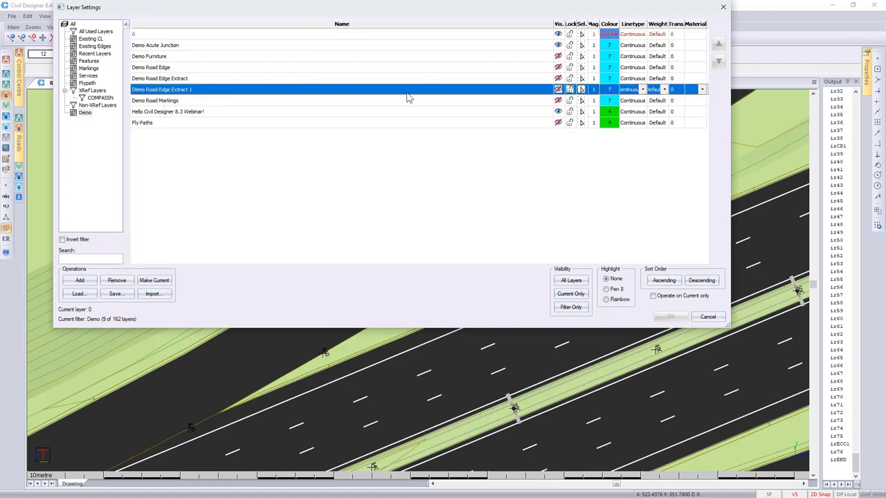
click(557, 90)
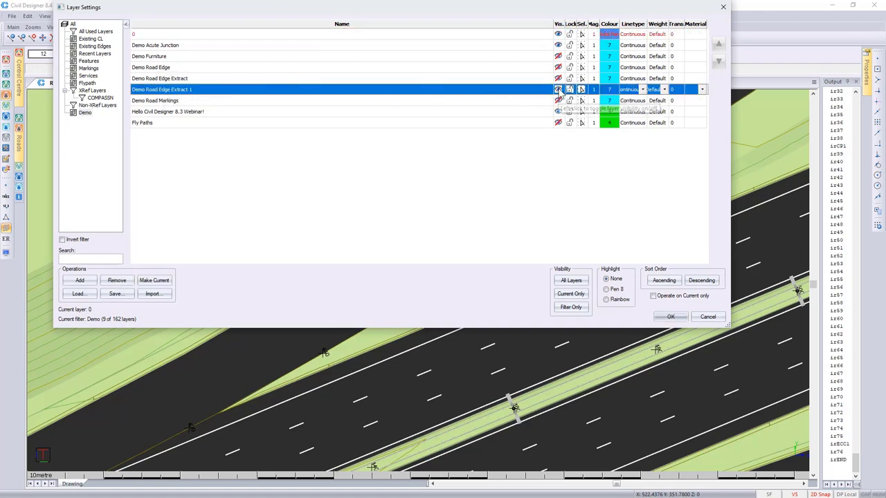
click(669, 317)
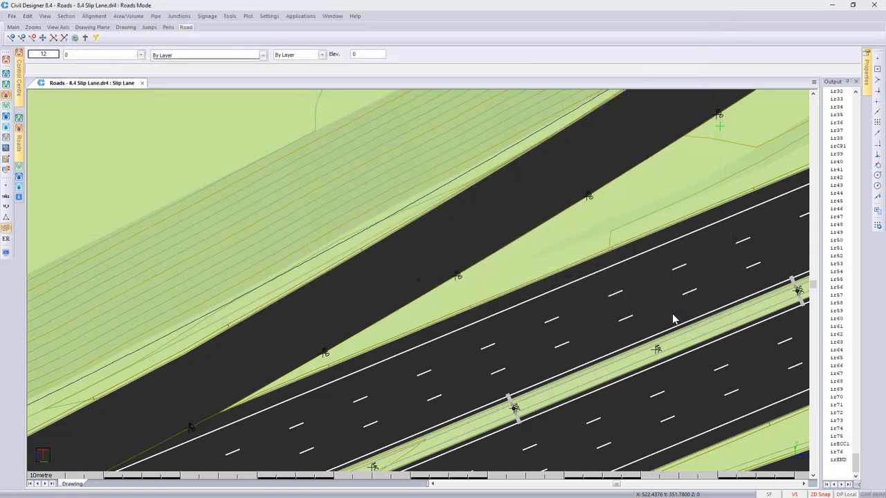
scroll(166, 338, down, 2)
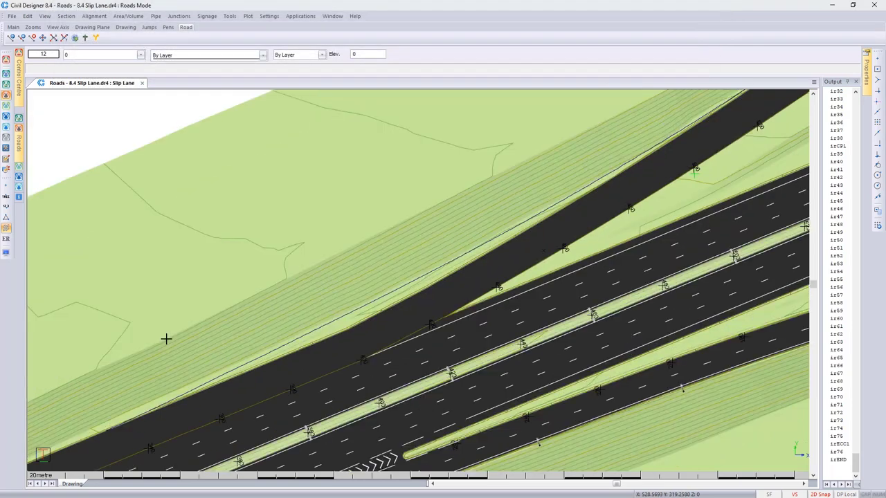
click(415, 277)
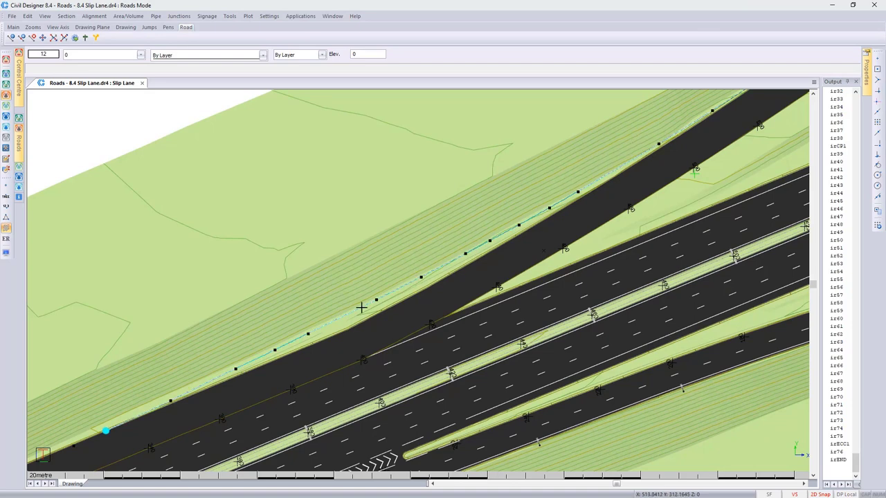
key(Escape)
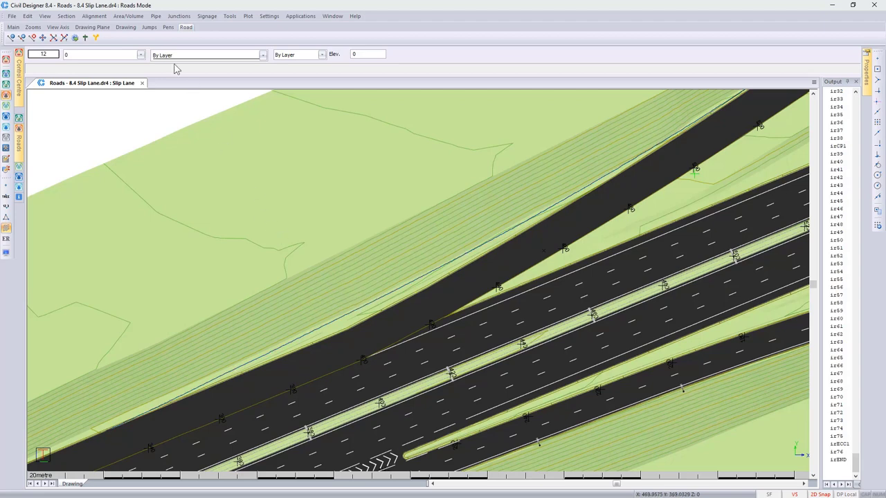
Step: Set up a single-carriageway extraction of the left edge string from all CAD entities, retaining crossfall with current string slopes
click(95, 17)
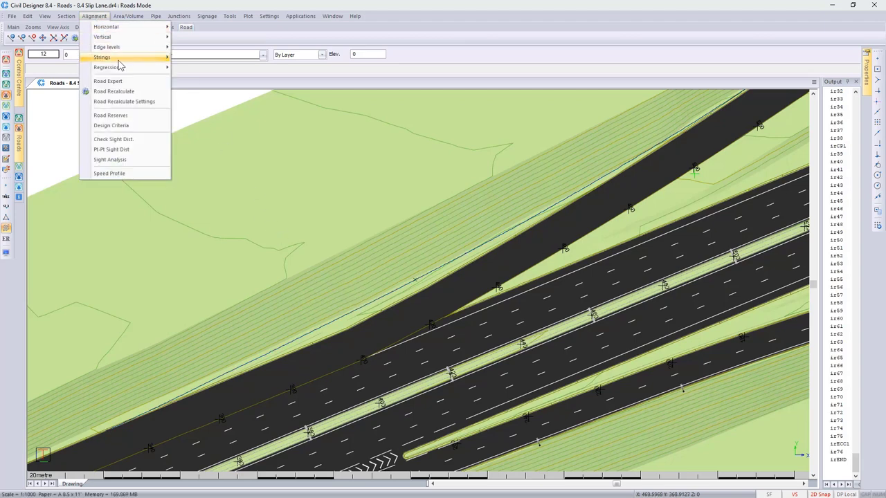
mouse_move(122, 68)
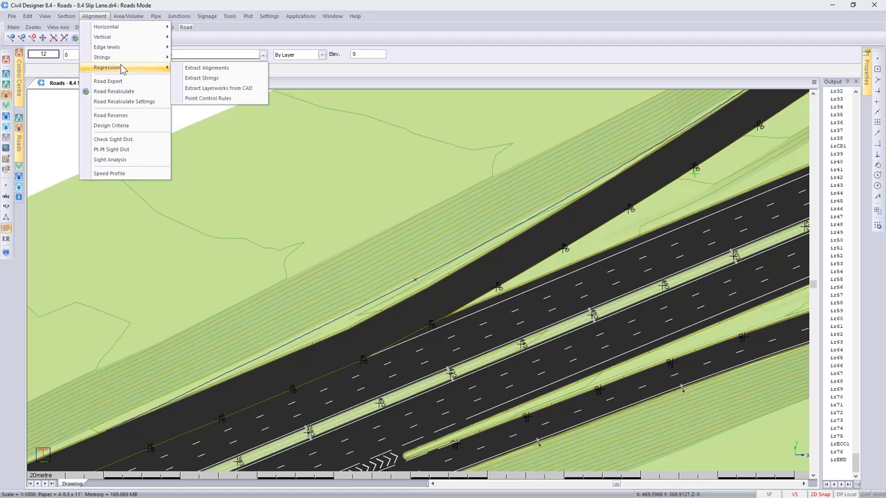
click(198, 78)
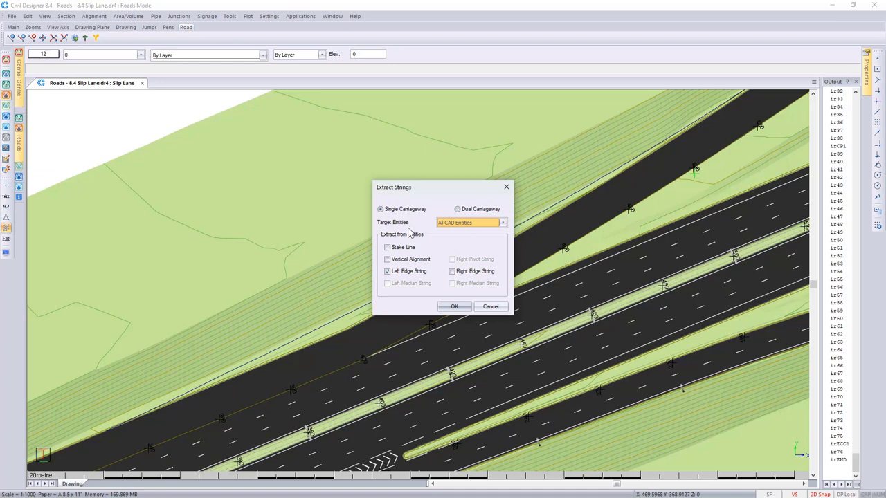
click(447, 308)
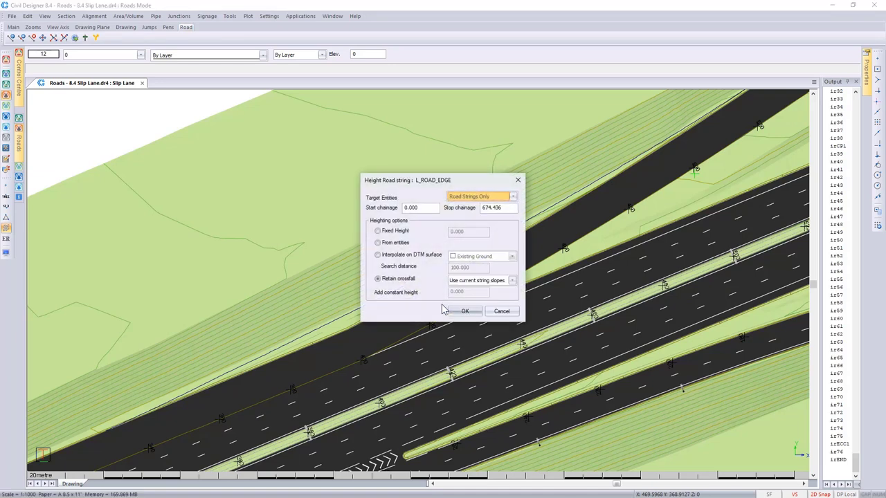
click(463, 200)
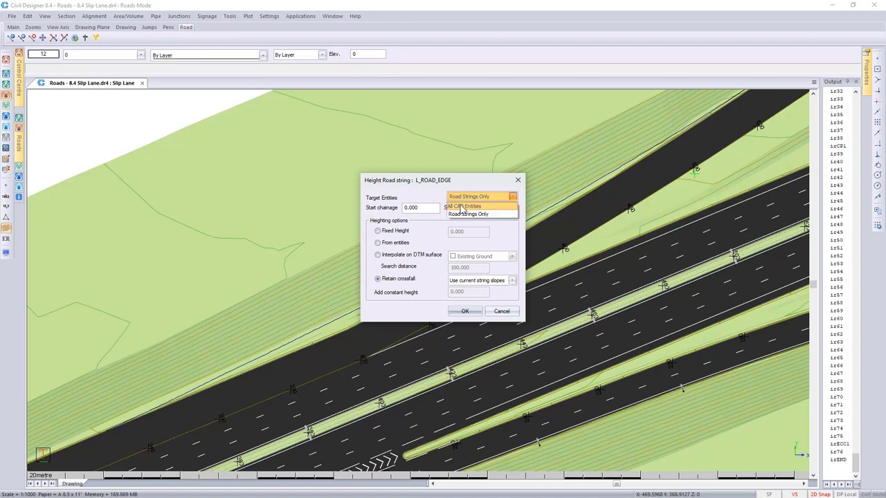
click(462, 206)
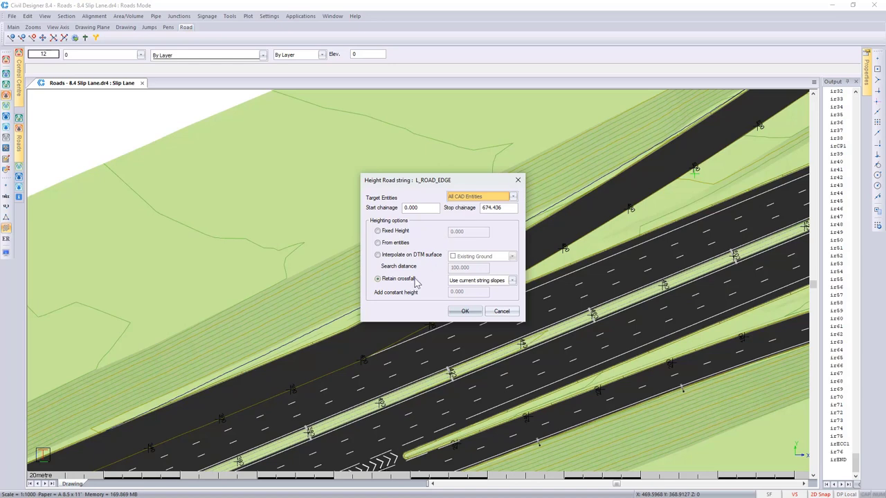
click(466, 312)
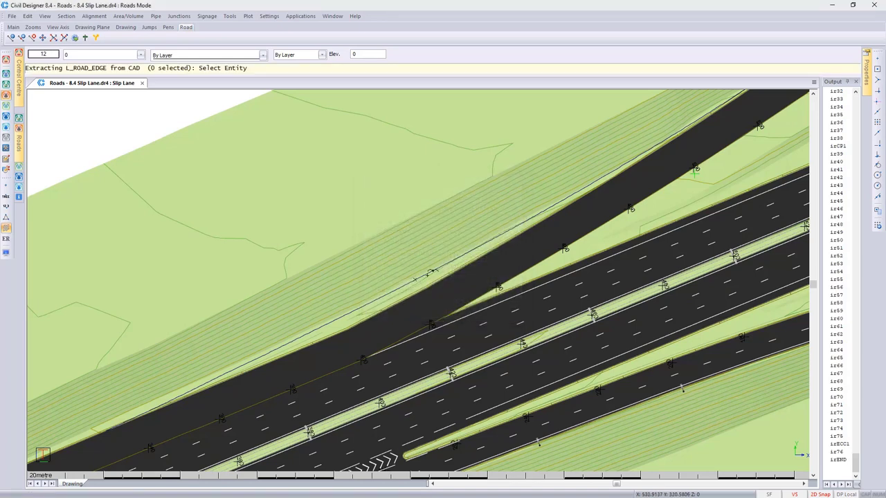
Step: Extract the left road edge string from the polyline along the slip lane and keep the strings list open
click(429, 272)
right_click(426, 276)
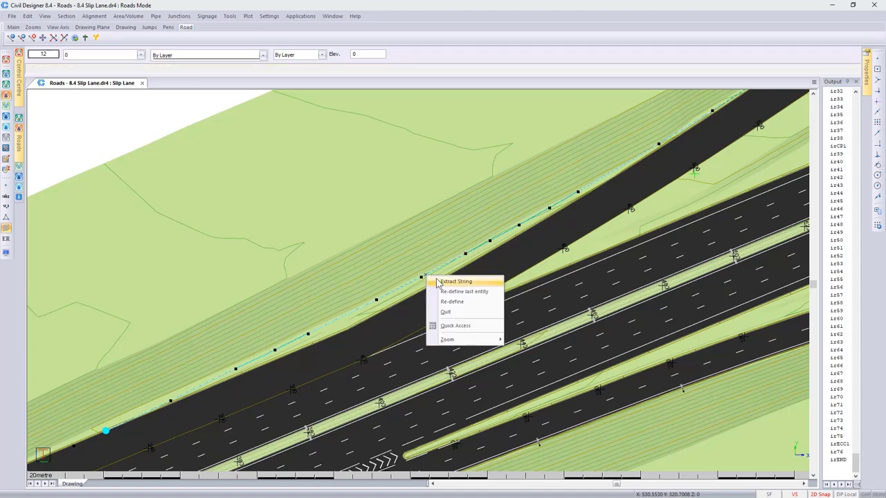
click(456, 282)
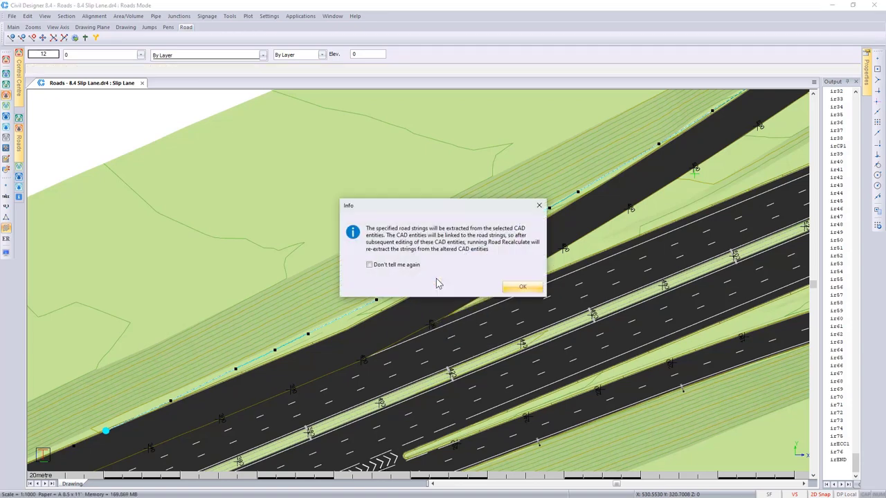
click(520, 290)
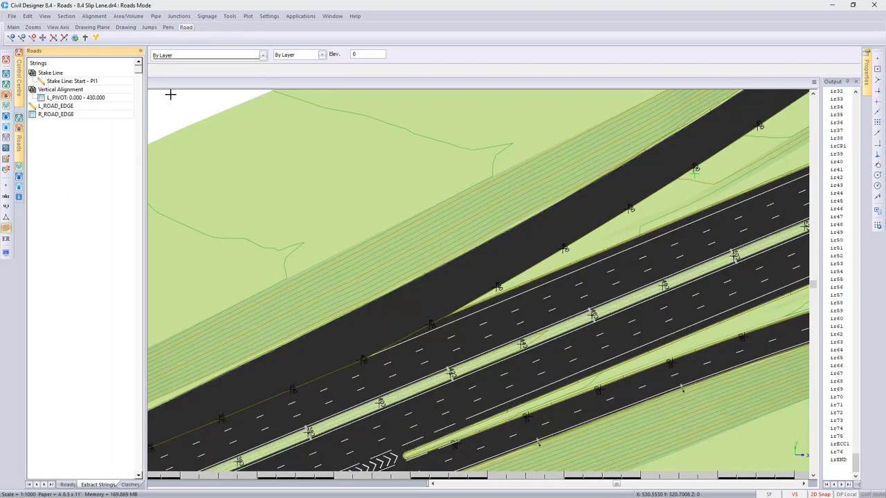
click(141, 52)
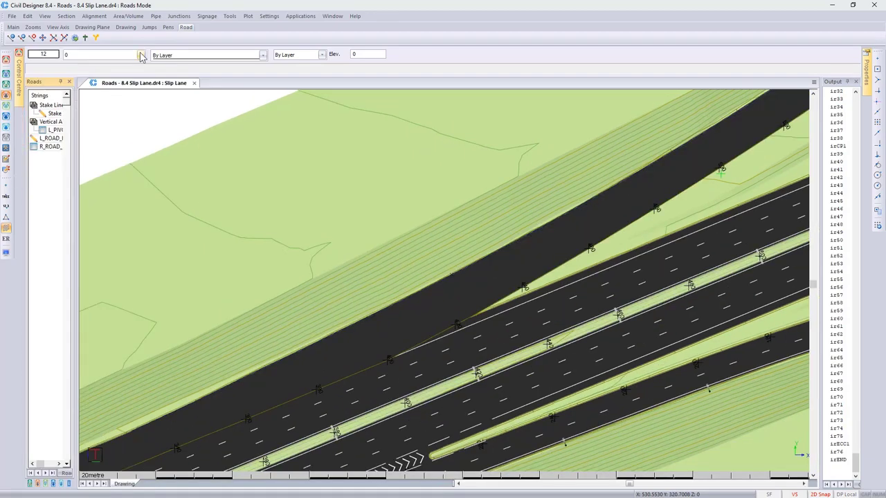
Step: Show the Demo Road Markings layer and display the finished road layout in the 3D render view
click(140, 55)
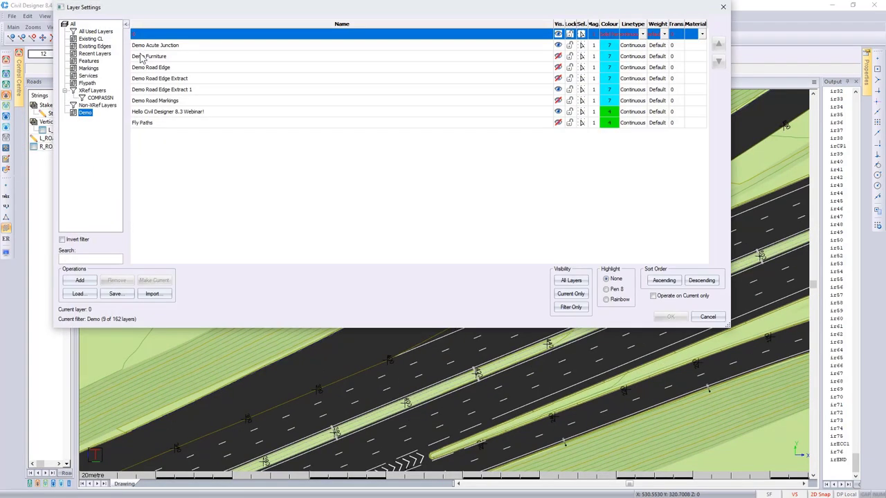
click(545, 101)
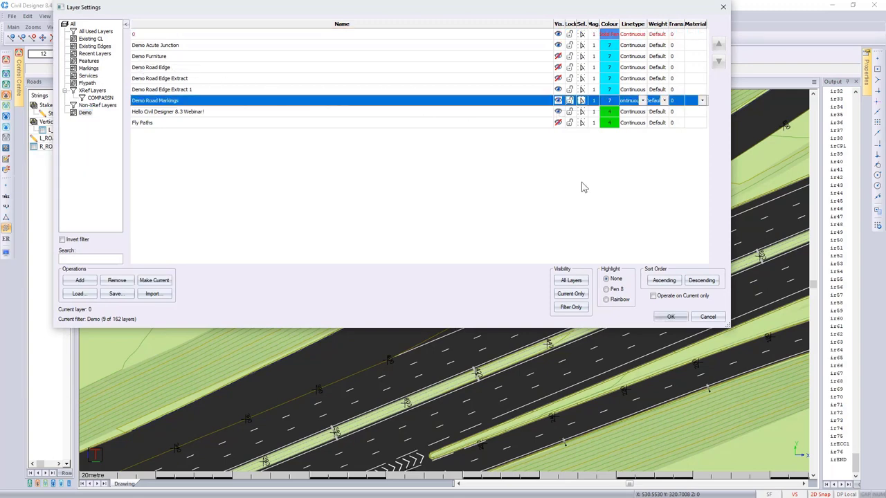
click(670, 317)
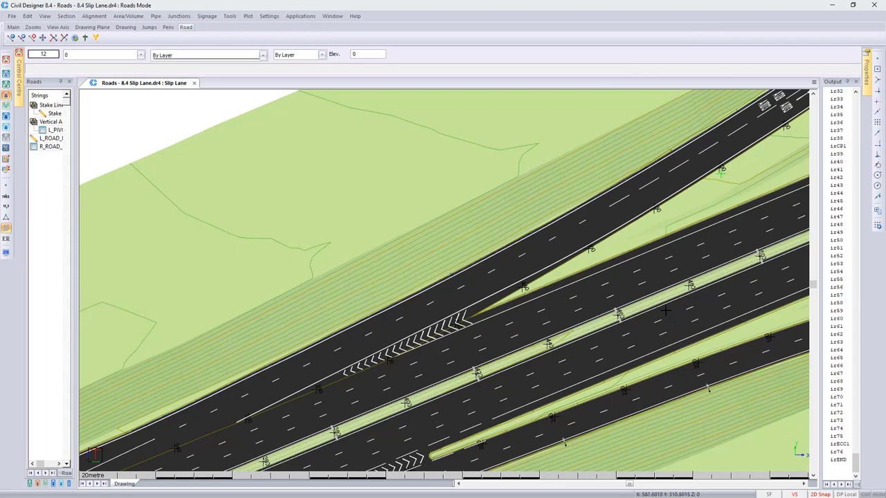
right_click(553, 249)
click(585, 307)
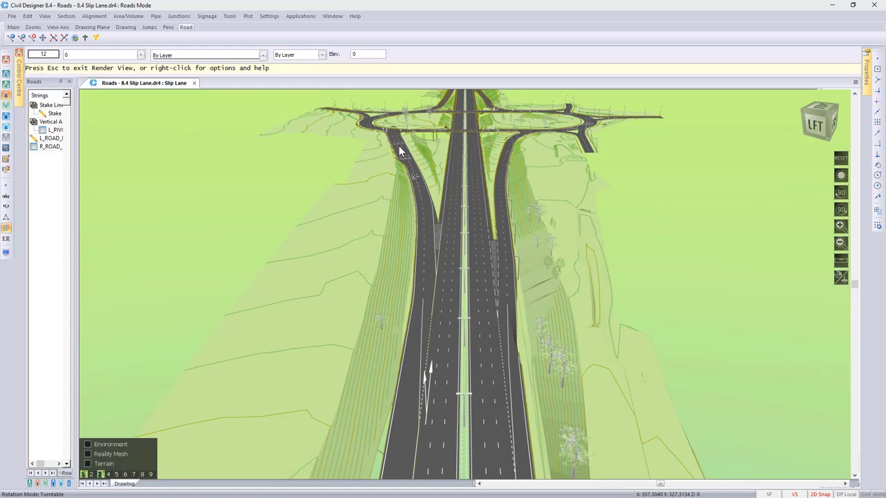
scroll(399, 145, up, 5)
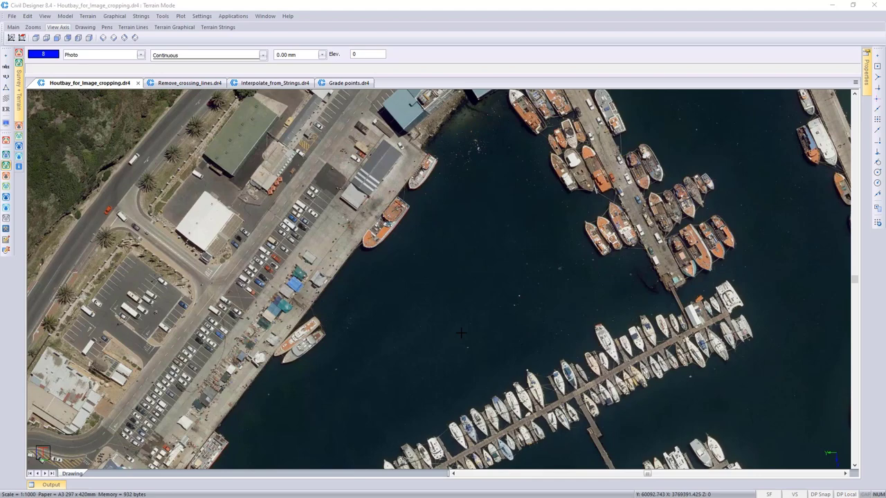
Step: Draw a rectangle on the Photo layer of the Houtbay drawing, enclosing the soccer field and the roundabout just northeast of it
key(Home)
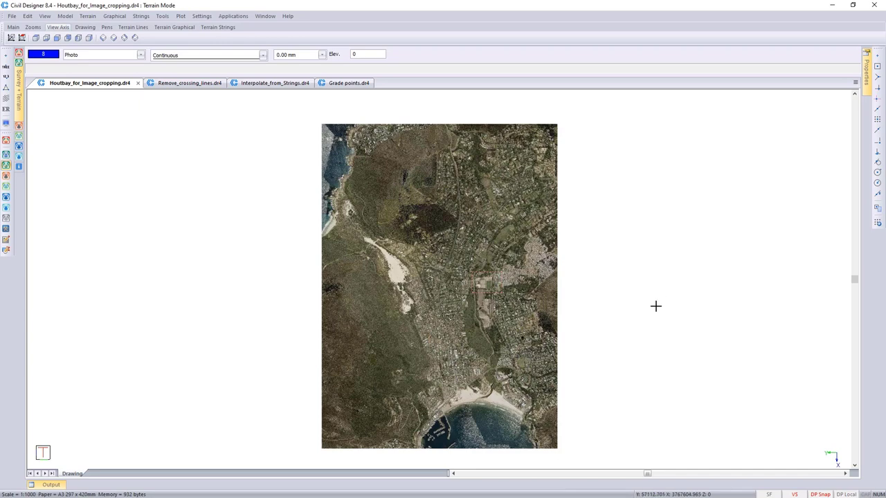
scroll(655, 306, up, 5)
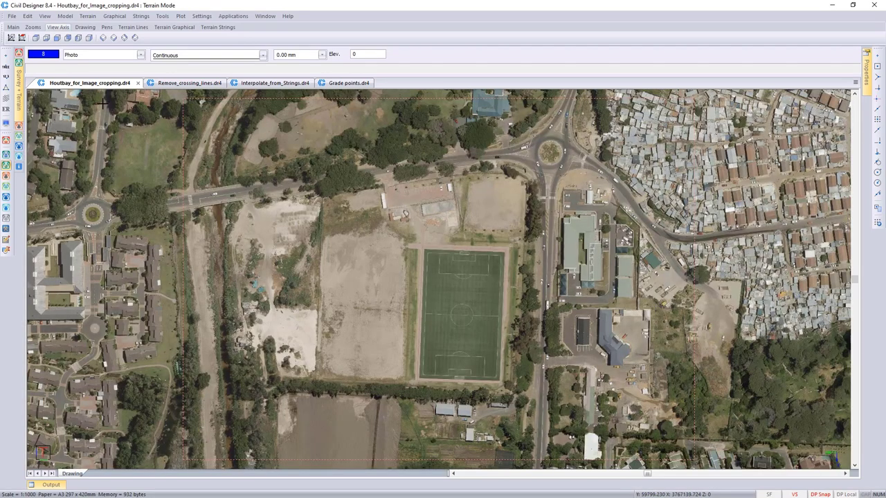
click(85, 27)
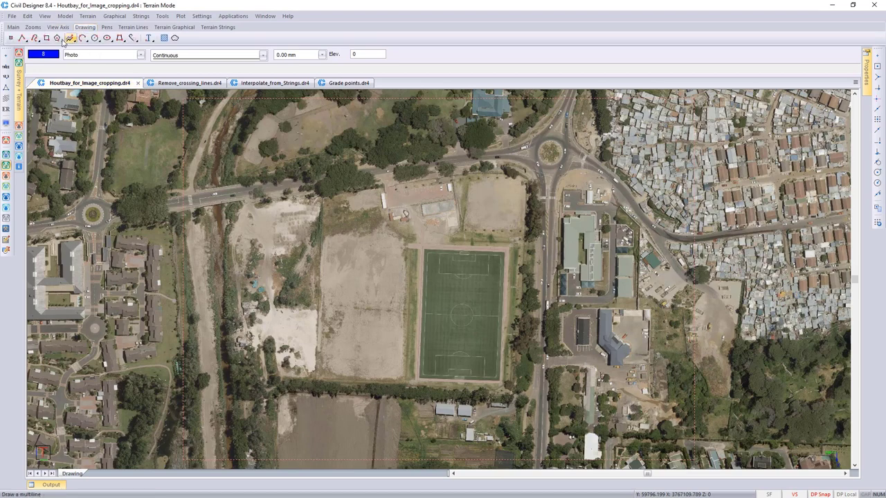
click(46, 38)
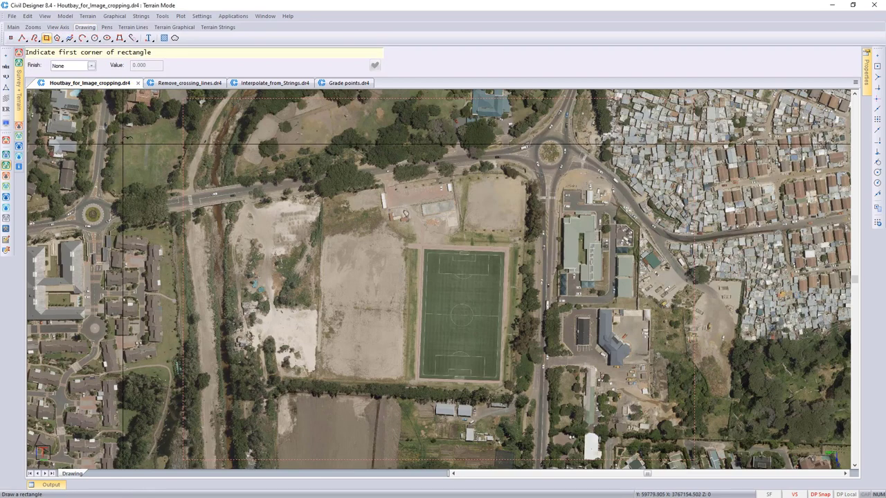
click(112, 121)
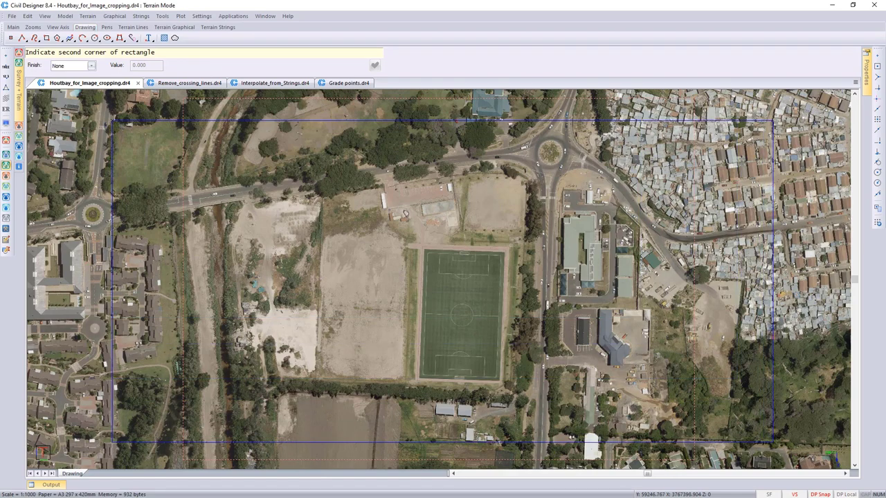
click(779, 446)
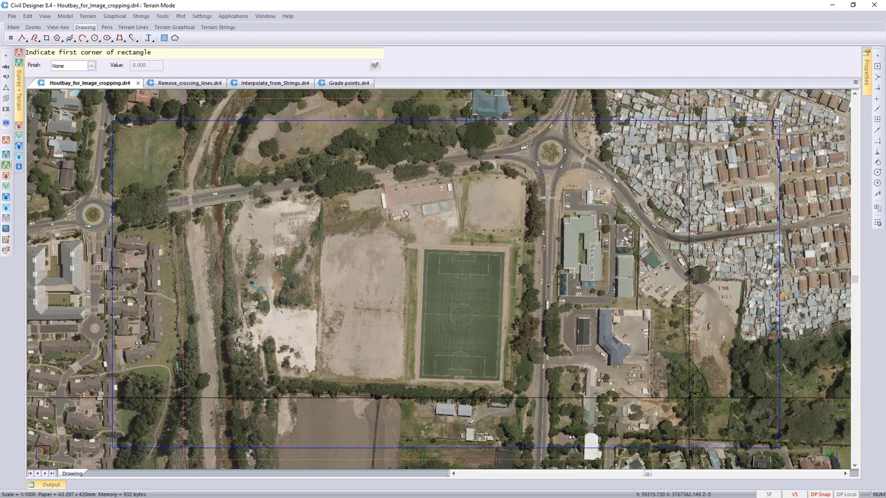
right_click(289, 194)
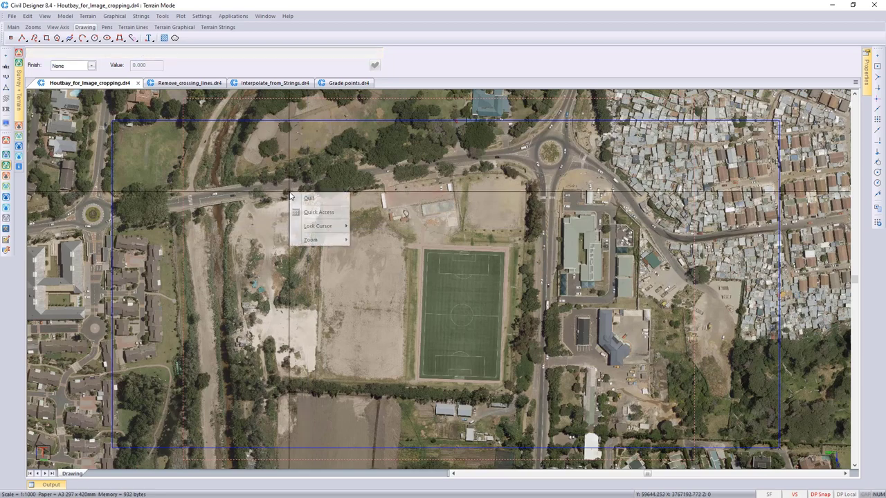
click(315, 199)
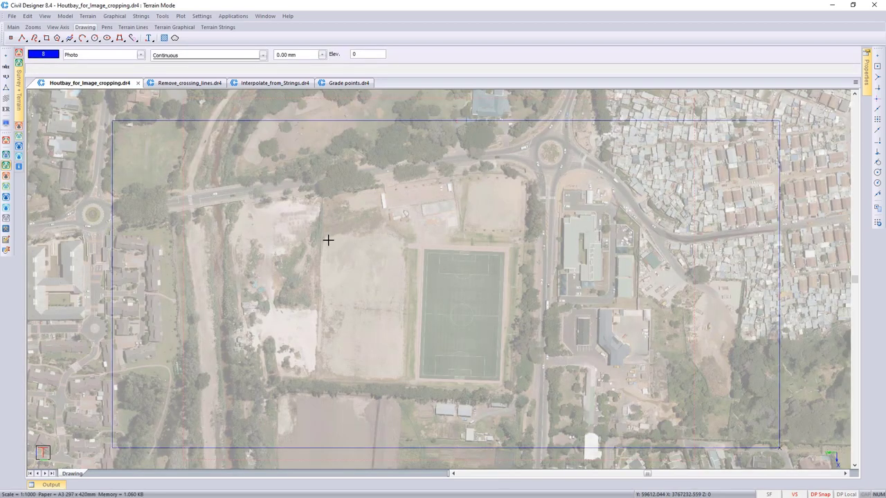
Step: Add a custom clip to the aerial image using the drawn rectangle as the boundary, and leave the image deselected
right_click(302, 241)
mouse_move(342, 239)
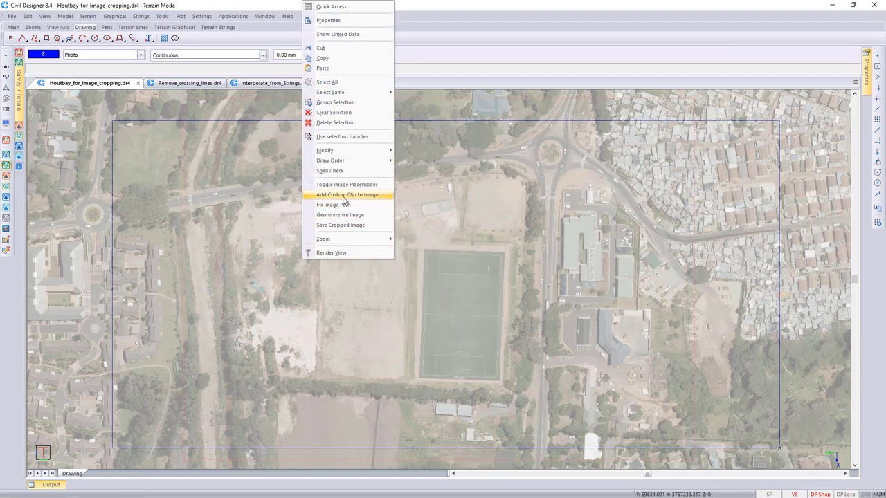
click(343, 197)
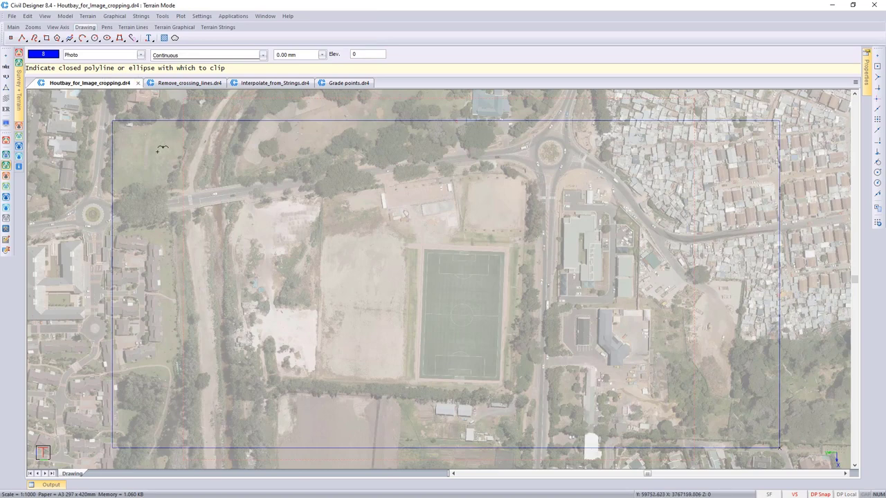
click(113, 169)
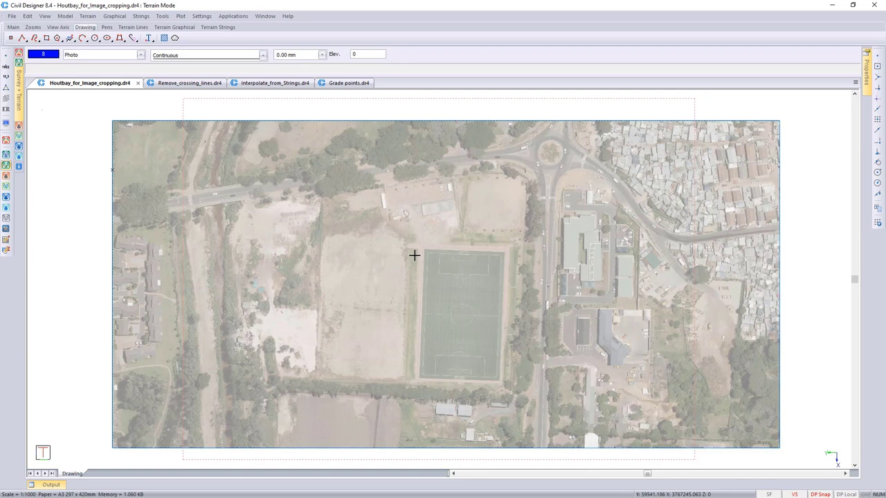
scroll(414, 255, down, 5)
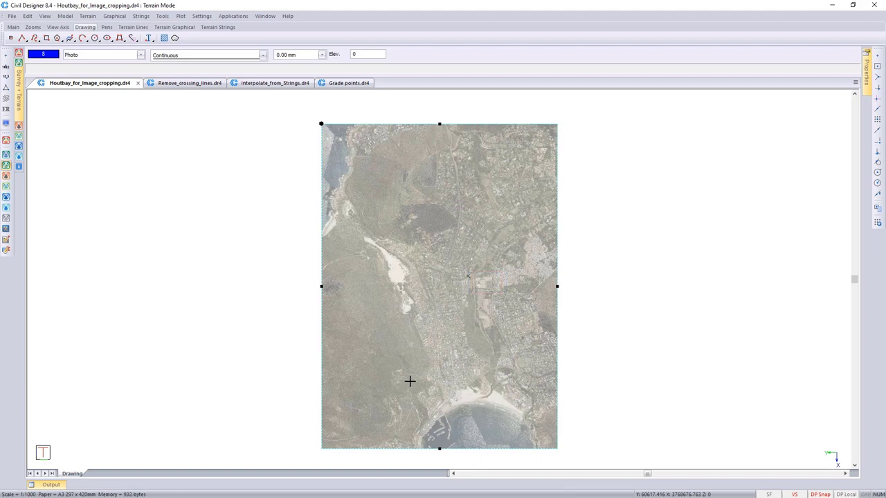
key(Escape)
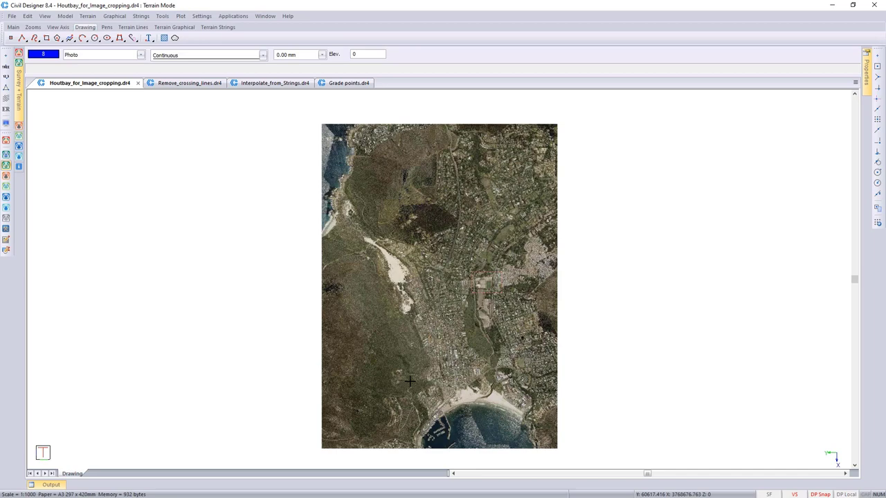
Step: Select the aerial photo with a quick selection filter limited to Image entities
scroll(410, 381, up, 5)
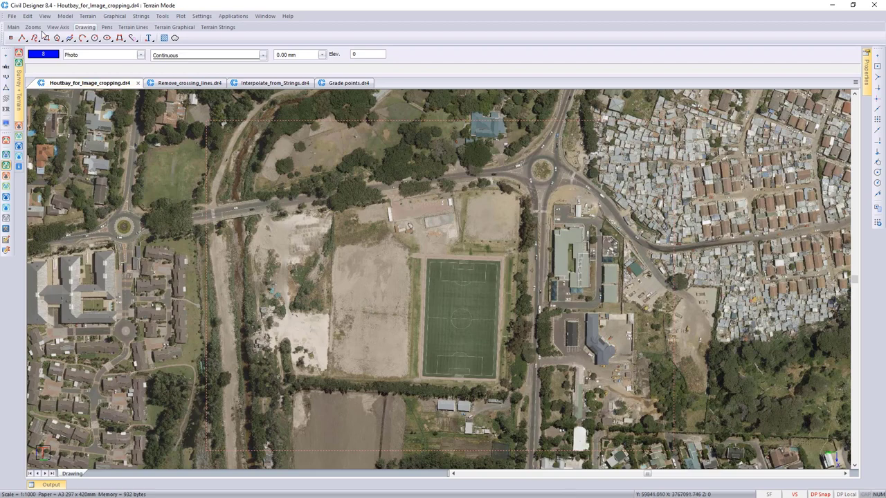
click(28, 16)
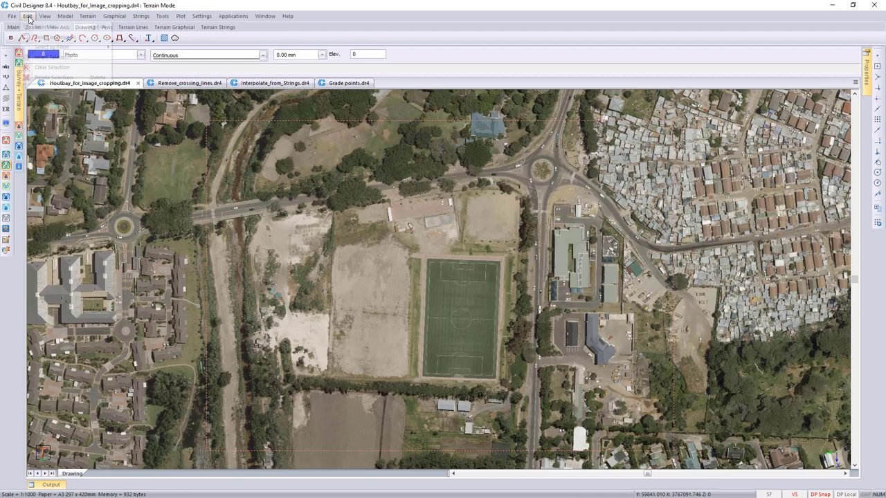
mouse_move(78, 48)
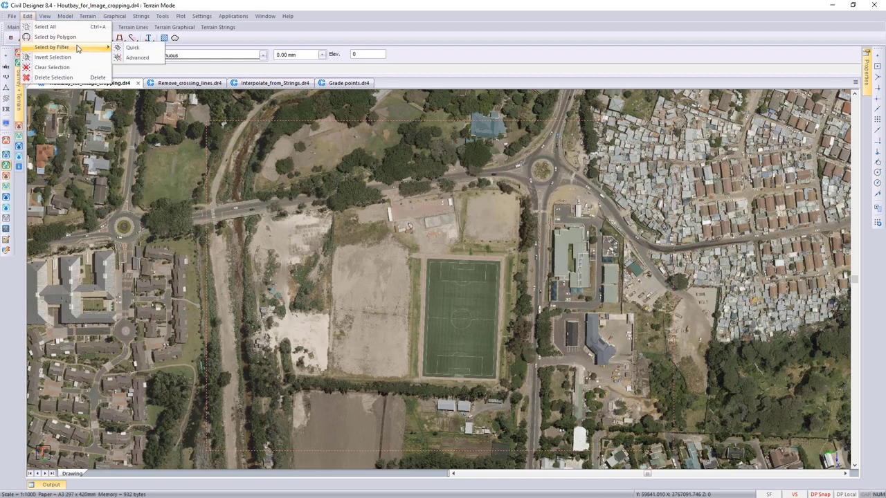
click(134, 49)
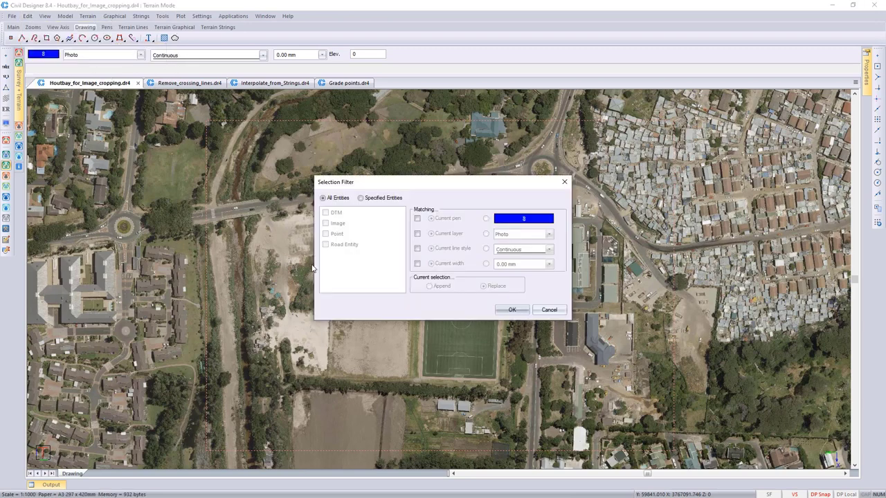
click(361, 198)
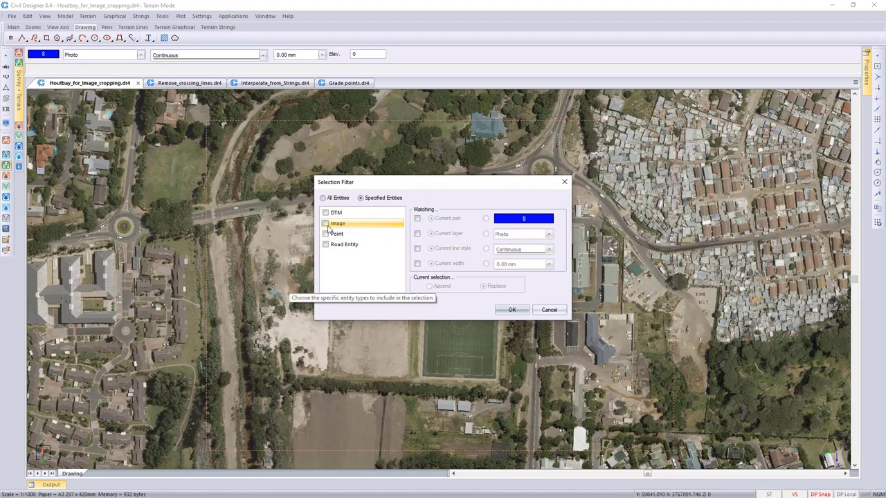
click(326, 224)
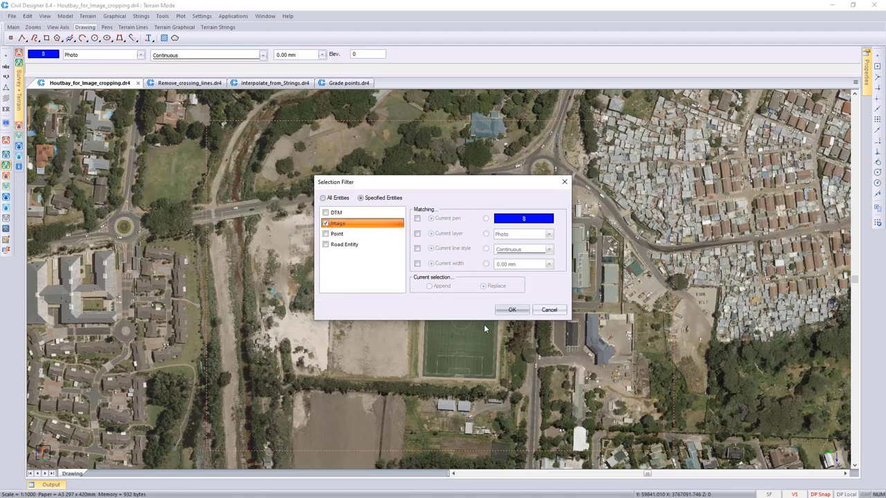
click(512, 310)
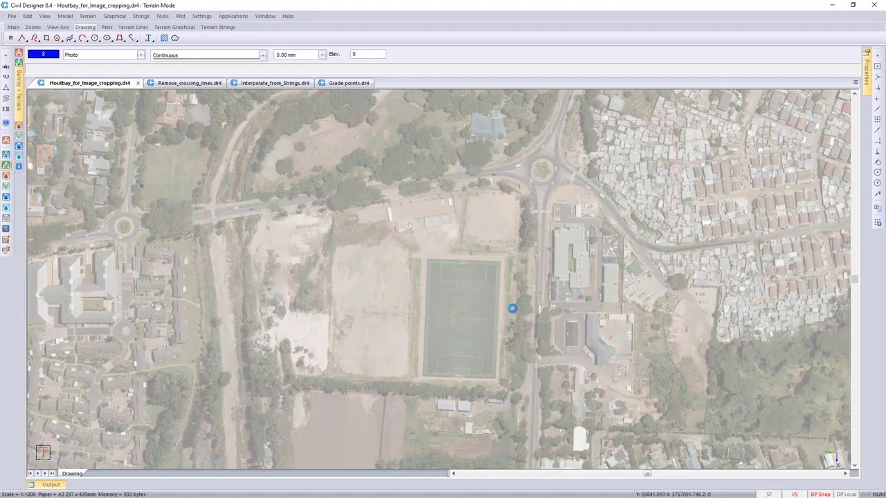
Step: Save a cropped copy of the selected aerial image, covering the soccer field and both roundabouts, as the JPEG file Soccer field 1
right_click(378, 248)
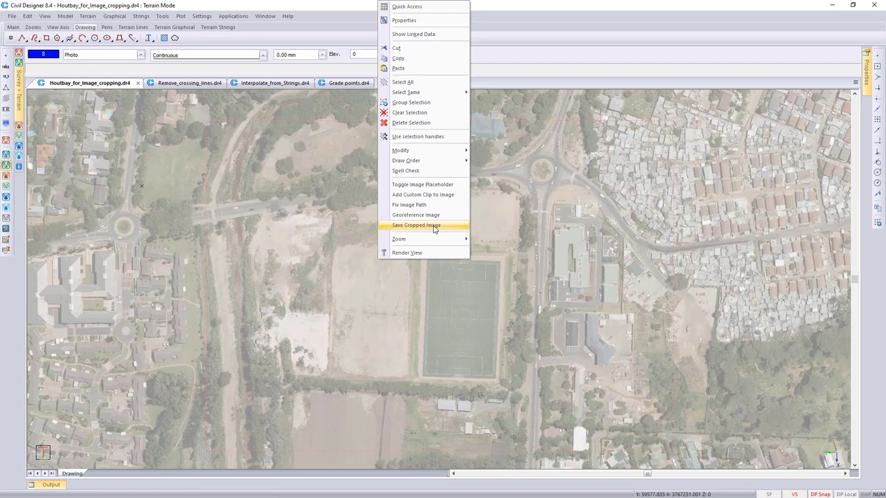
click(434, 225)
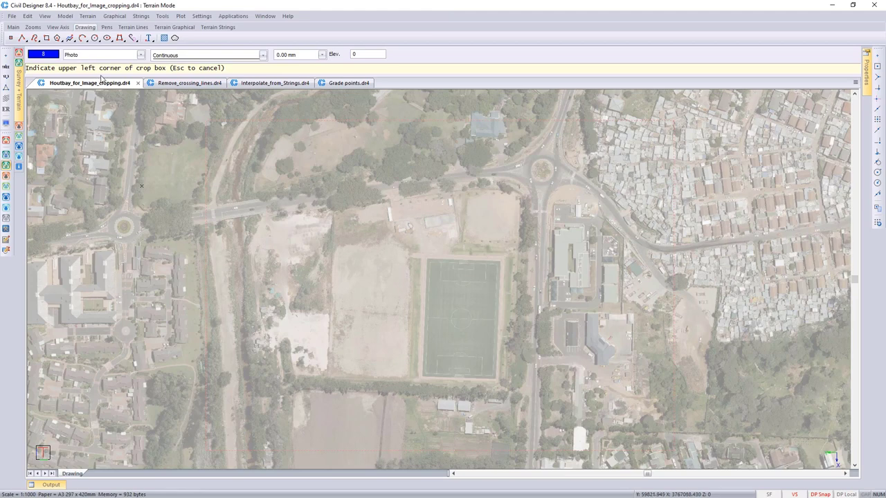
click(106, 129)
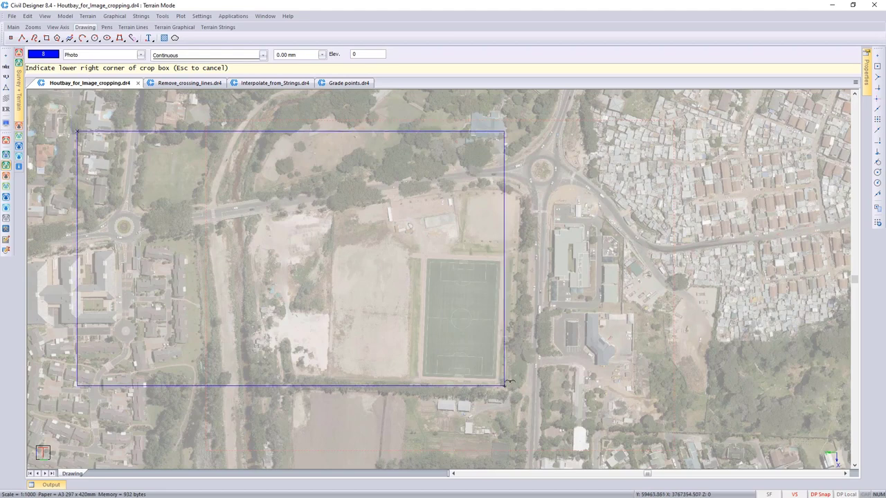
click(796, 441)
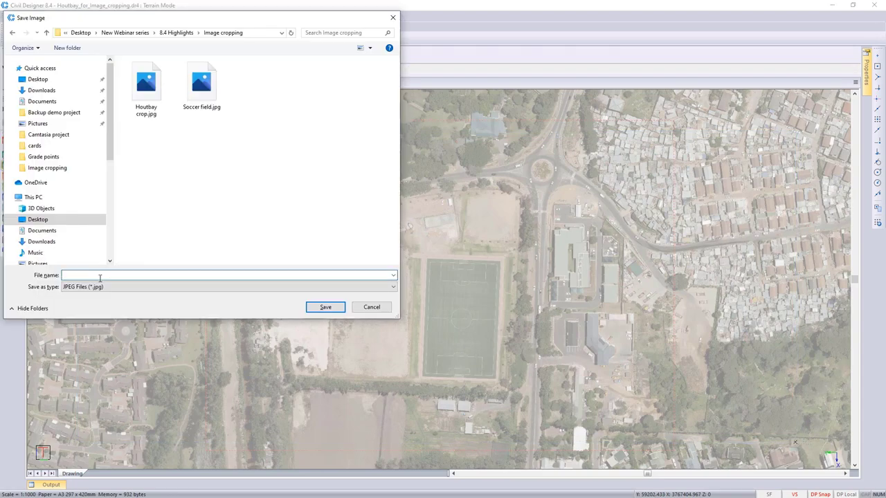
text(Soccerer field 1)
click(322, 309)
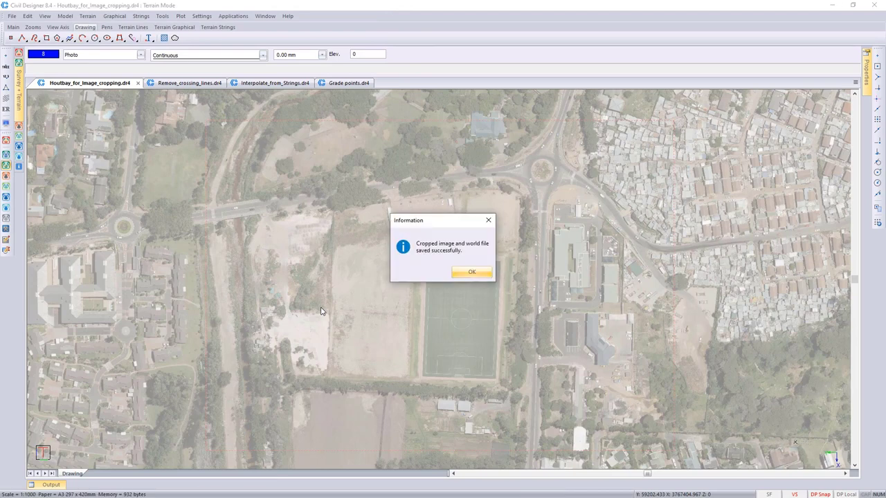
click(466, 274)
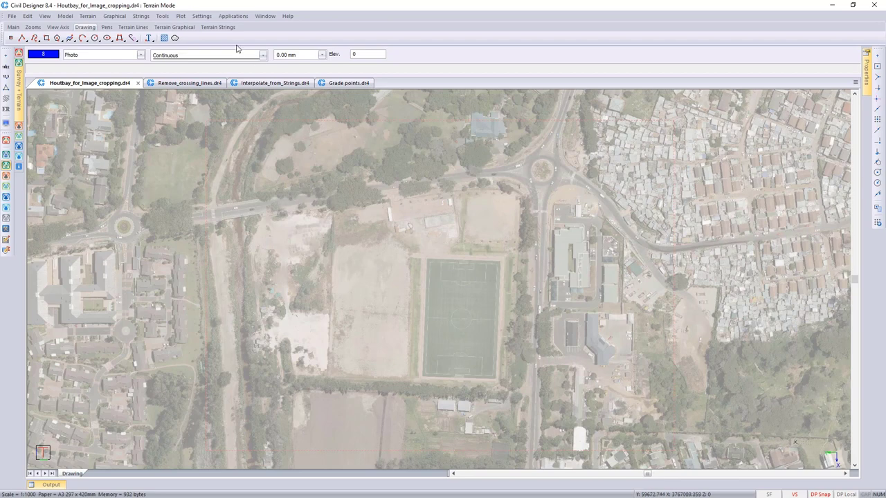
Step: Activate CAD mode and insert the georeferenced image Soccer field 1.jpg over the aerial photo, checking how its edges line up
click(232, 17)
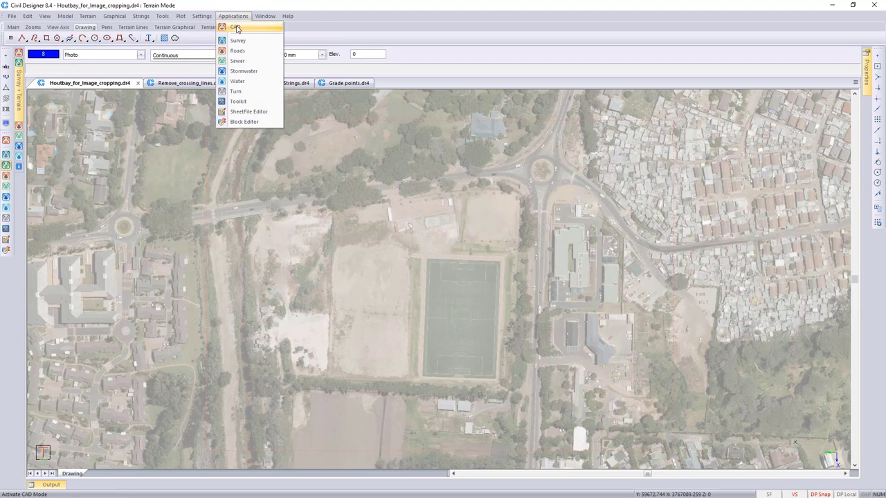
click(235, 27)
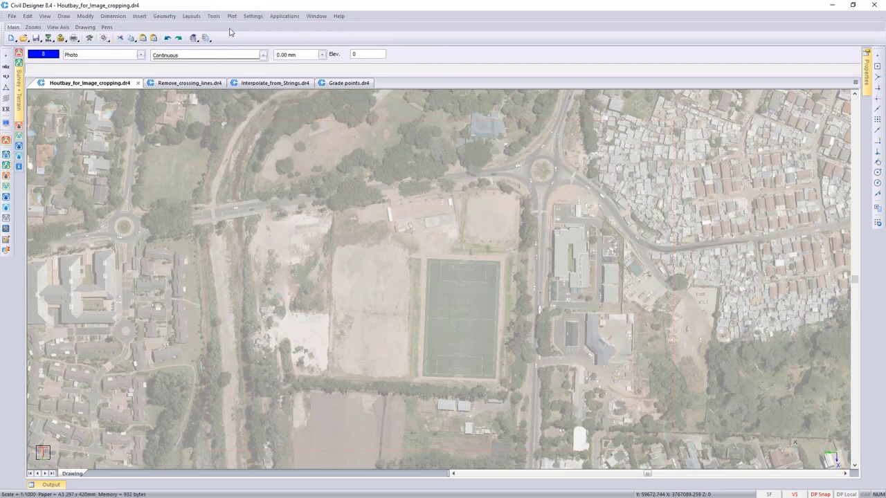
click(141, 20)
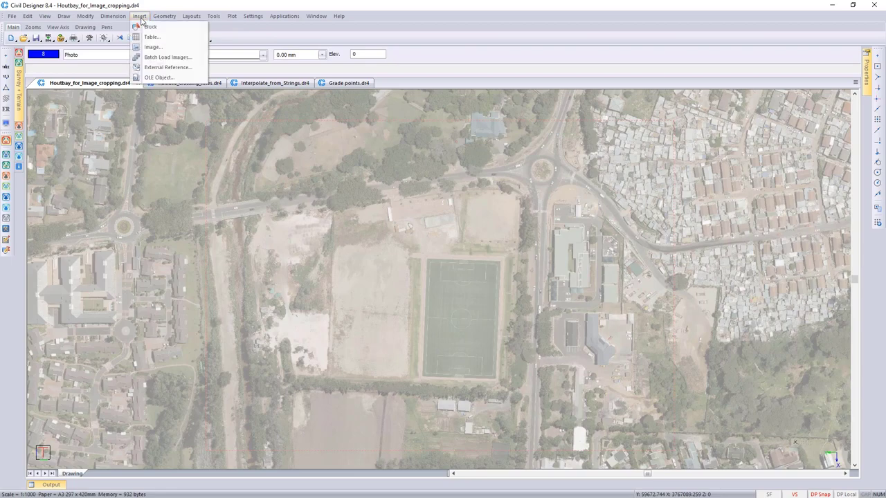
click(157, 48)
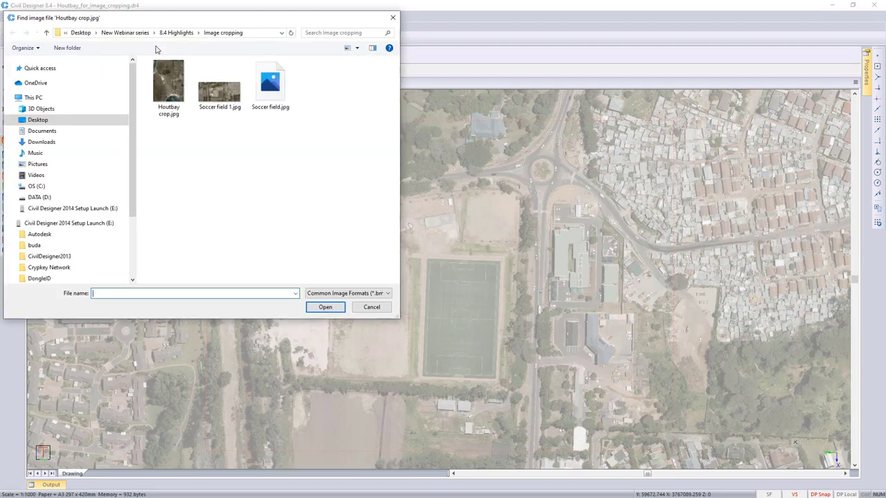
double_click(223, 95)
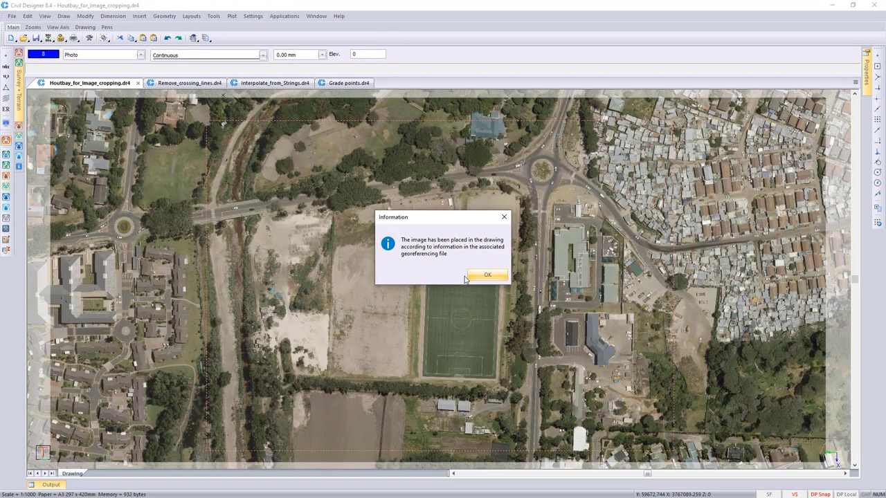
click(482, 277)
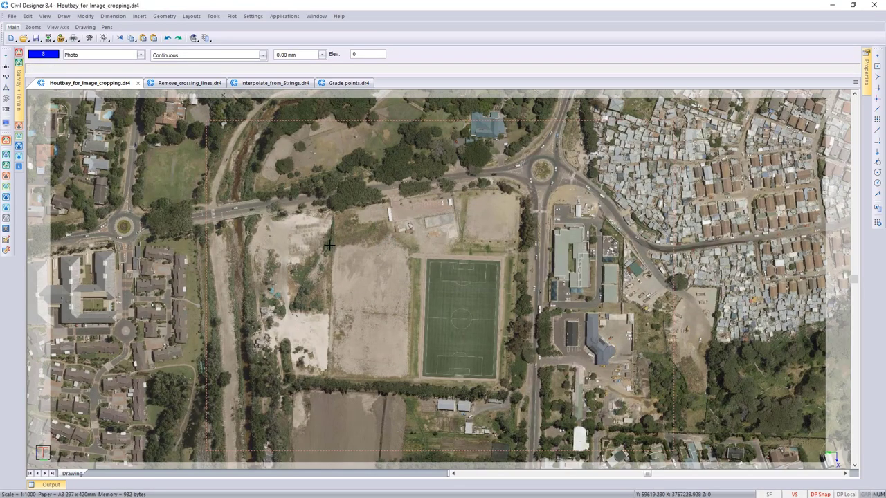
middle_drag(136, 140, 206, 225)
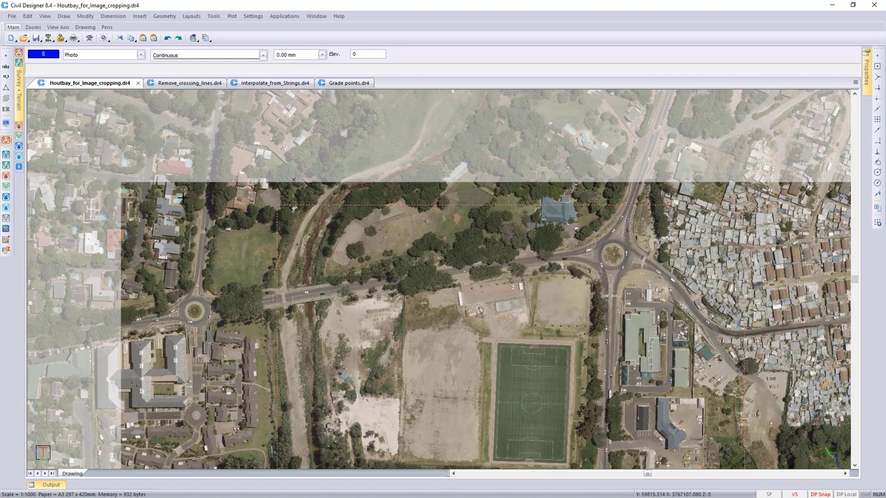
scroll(125, 183, up, 2)
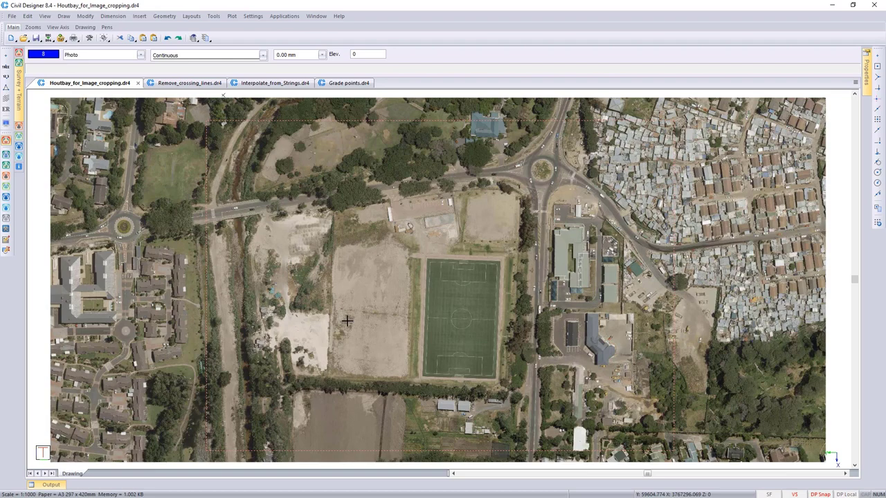
Step: Switch to File Explorer and examine the size and pixel dimensions of the original Houtbay crop.jpg in its file properties
key(Home)
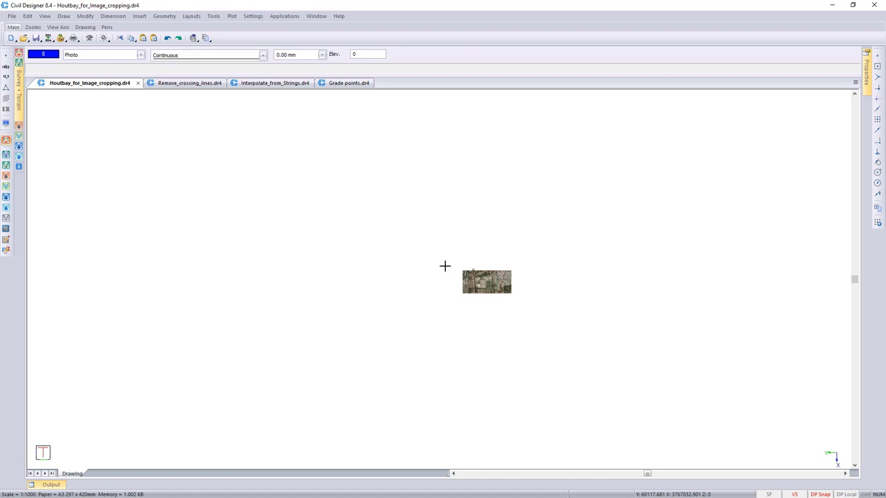
key(End)
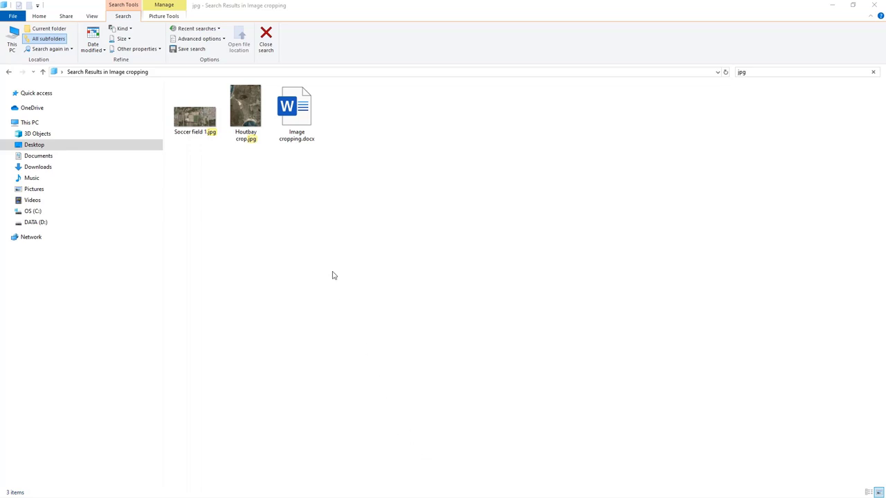
right_click(252, 119)
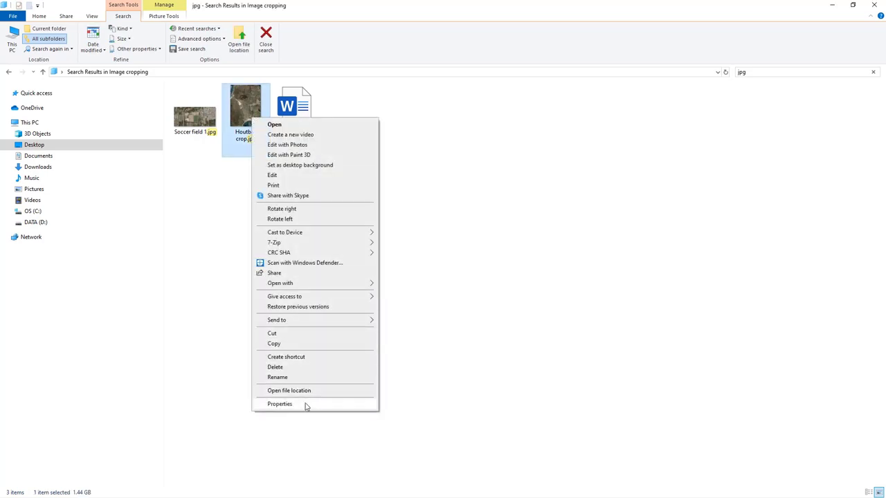
click(306, 406)
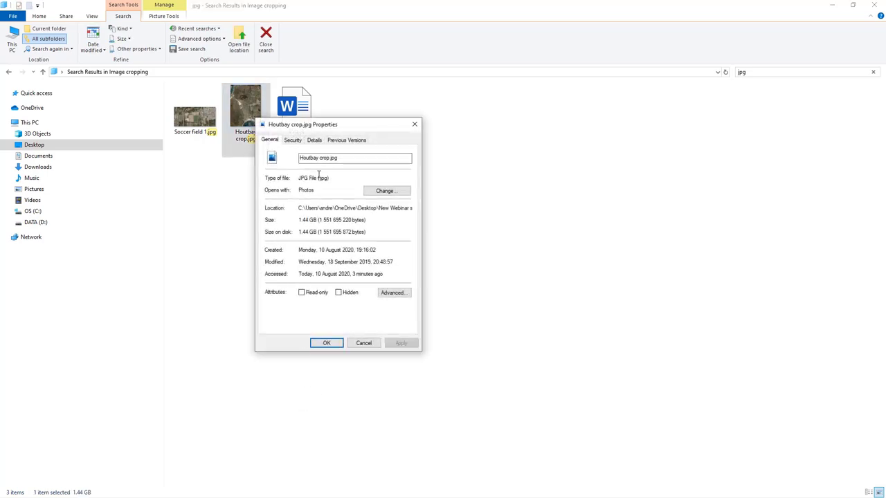
click(317, 141)
scroll(338, 239, down, 2)
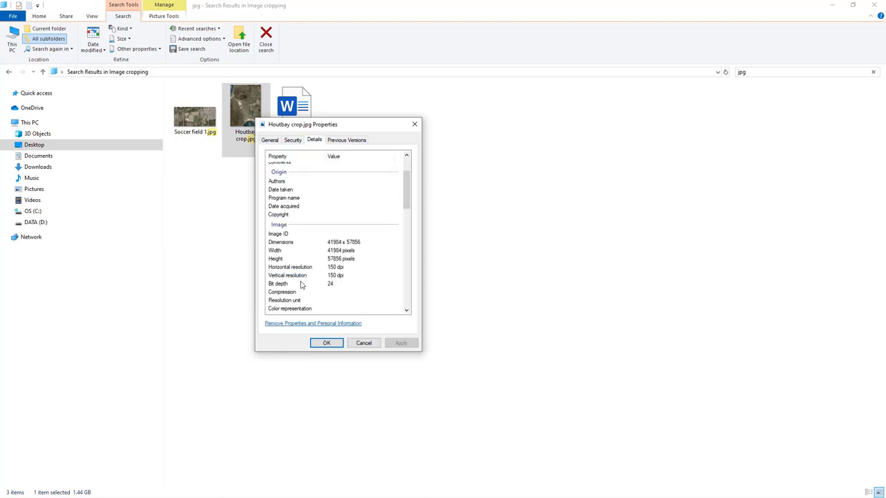
click(329, 343)
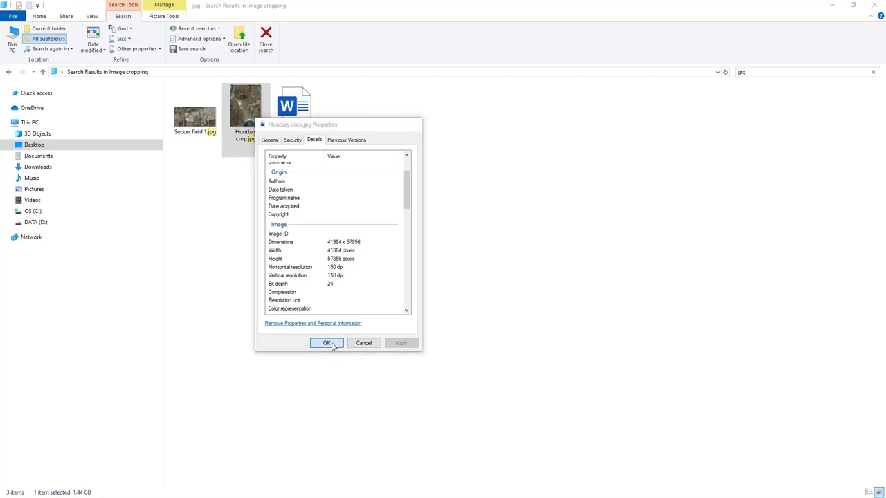
Step: Examine the size and pixel dimensions of Soccer field 1.jpg in its file properties, and return to Civil Designer
click(198, 128)
right_click(199, 129)
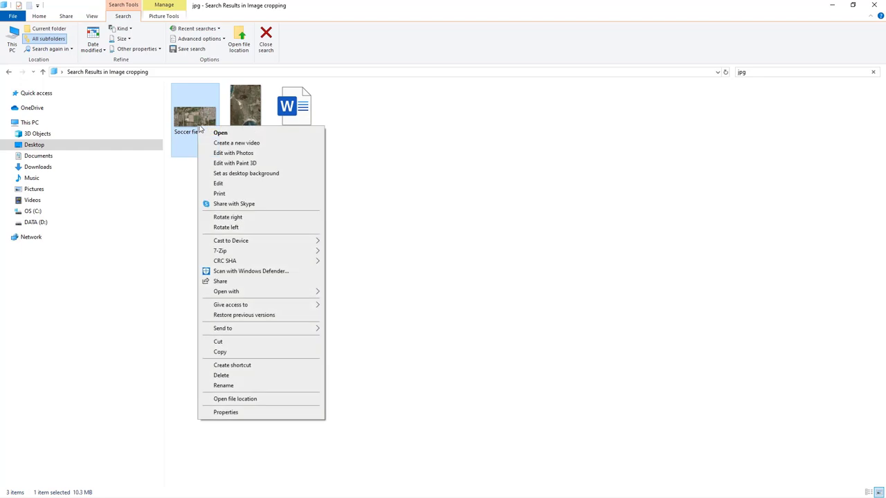
click(267, 412)
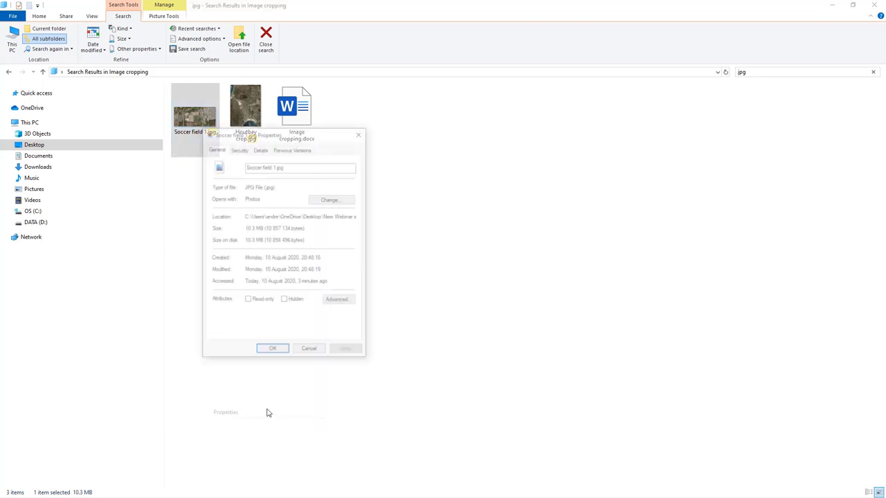
click(259, 149)
scroll(291, 256, down, 2)
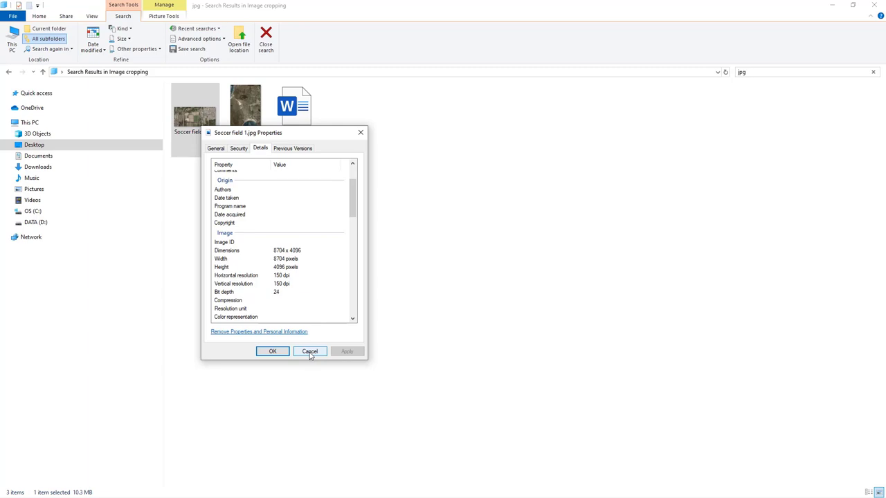
click(283, 352)
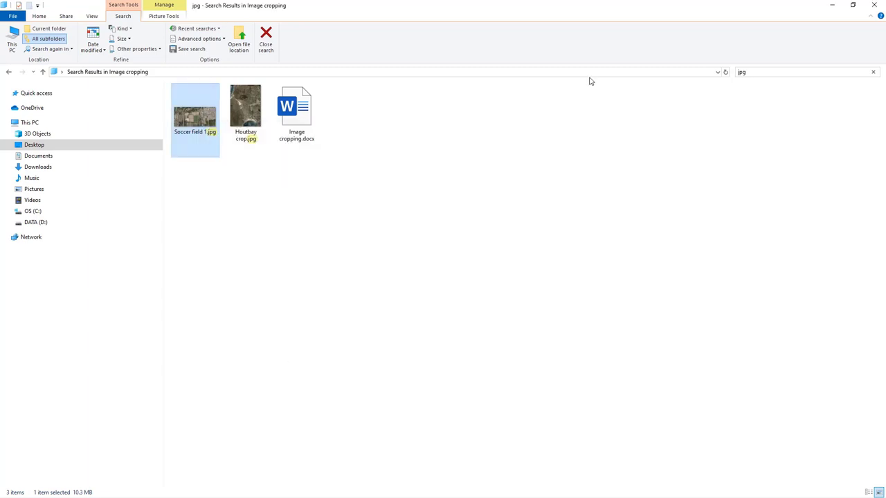
click(876, 7)
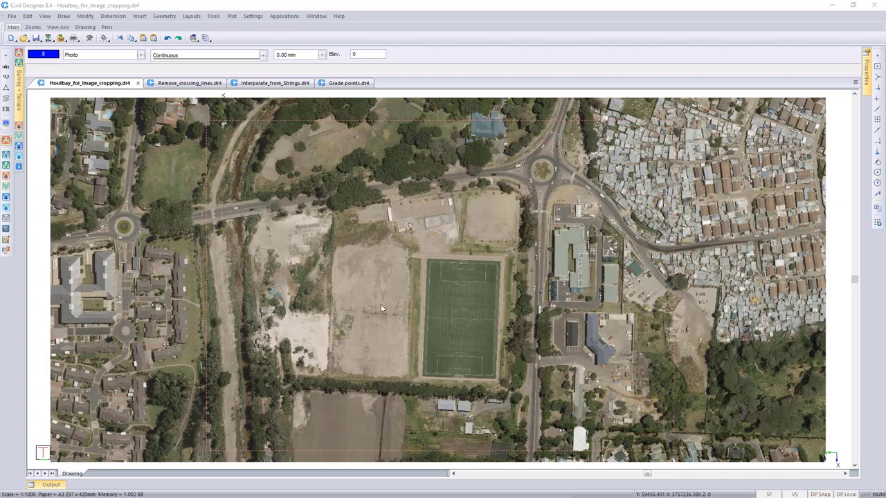
Step: Switch to the Remove_crossing_lines.dr4 drawing and activate Terrain mode
click(188, 84)
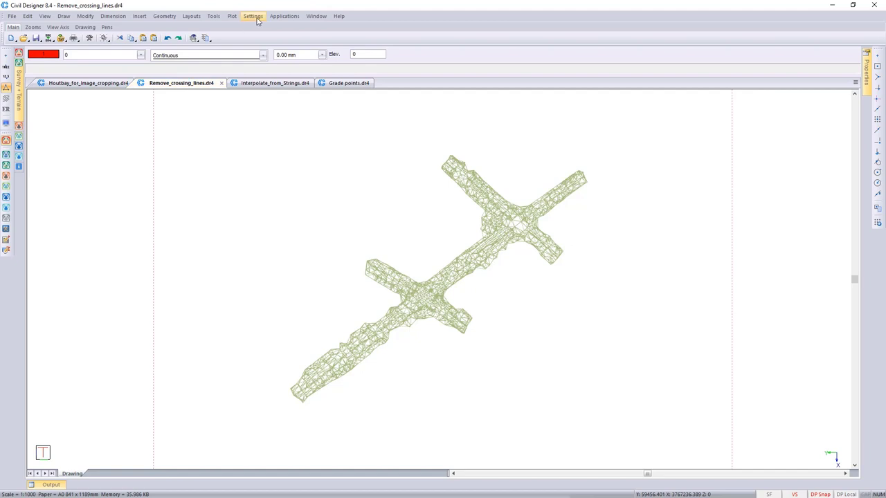
click(277, 18)
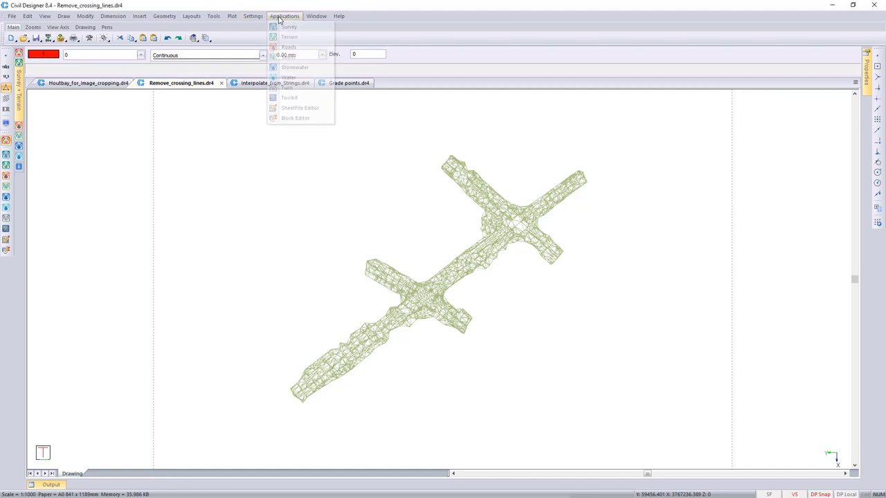
click(291, 38)
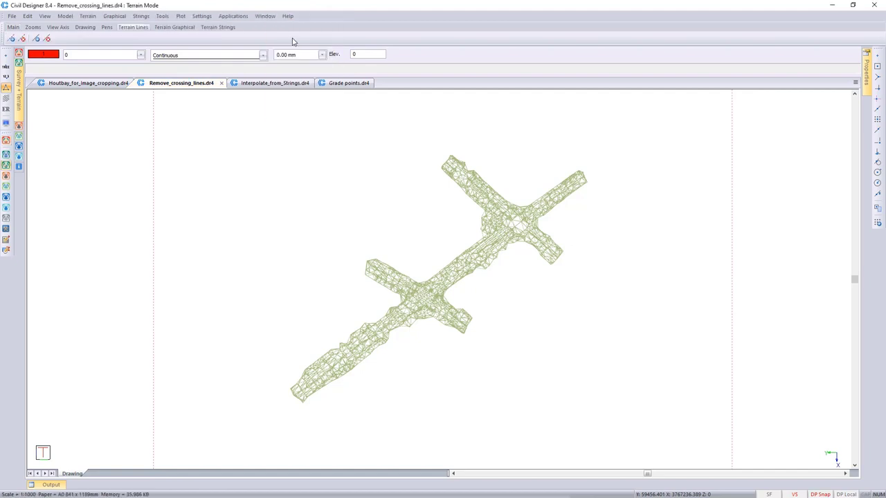
Step: Validate the line model of the Survey May surface and dismiss the message
click(71, 19)
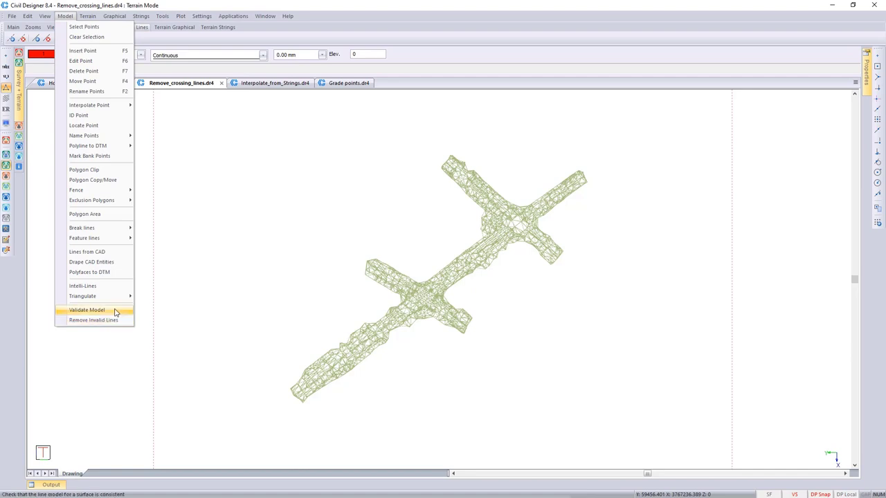
click(115, 313)
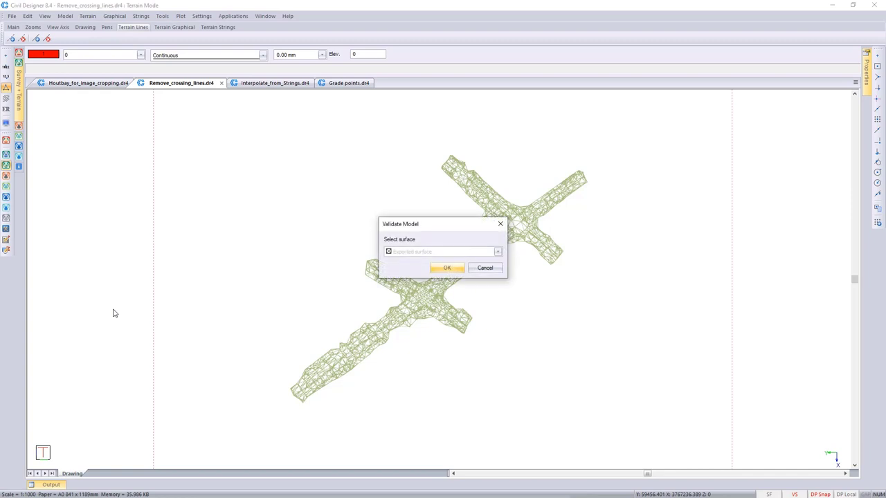
click(498, 251)
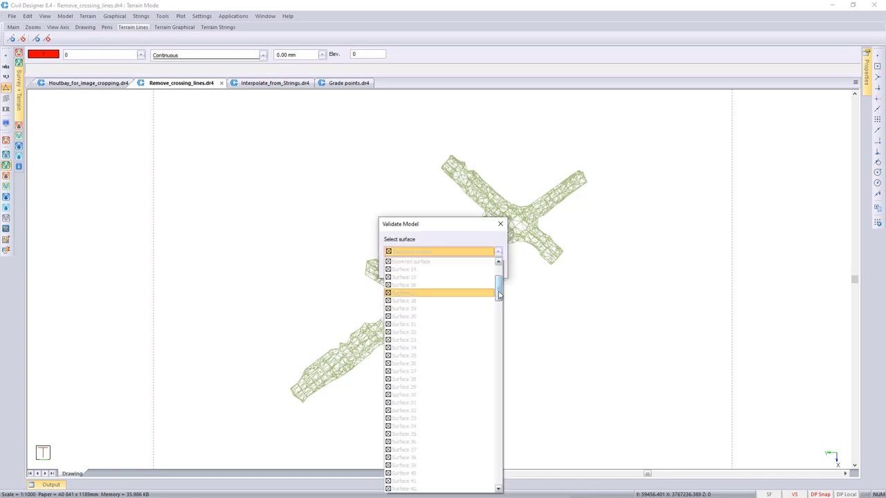
scroll(498, 287, up, 5)
click(423, 263)
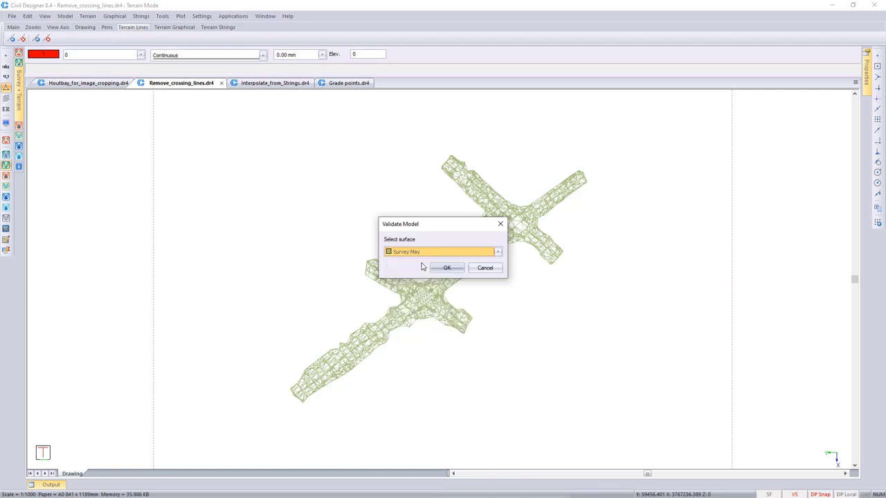
click(447, 270)
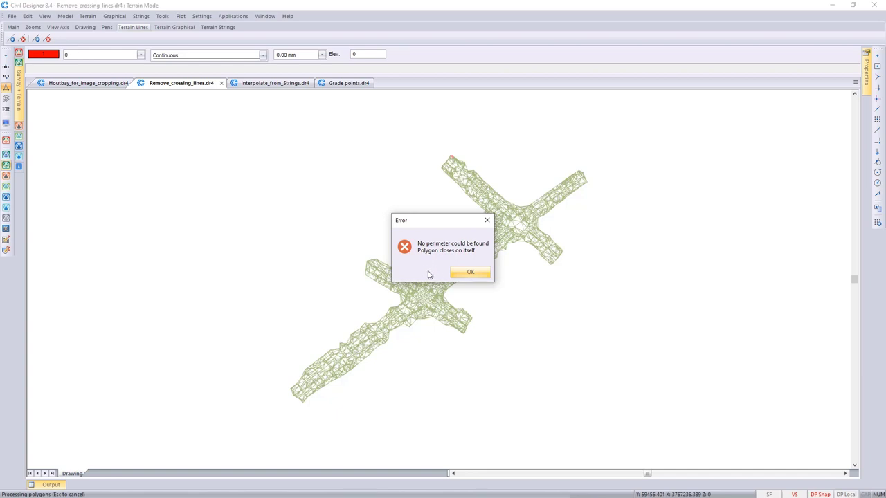
click(469, 273)
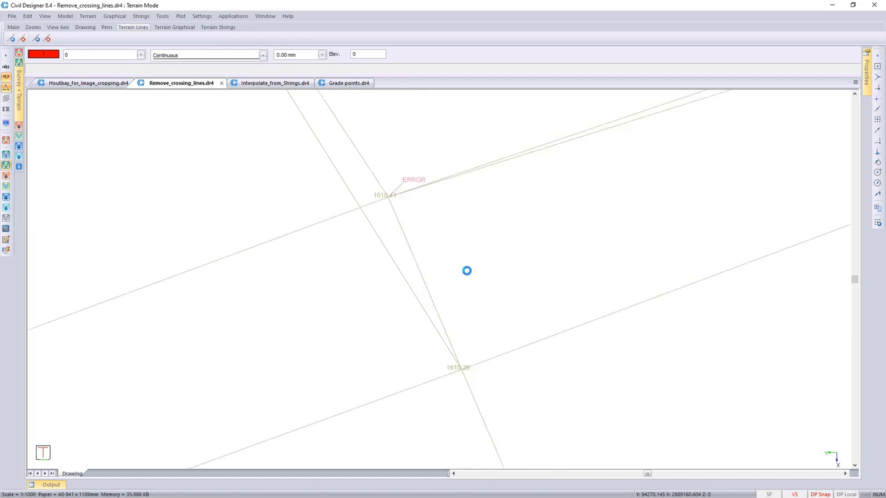
Step: Examine the terrain lines around the error marker with the point elevations hidden, and return to the full model view
click(407, 194)
click(6, 81)
scroll(360, 221, down, 2)
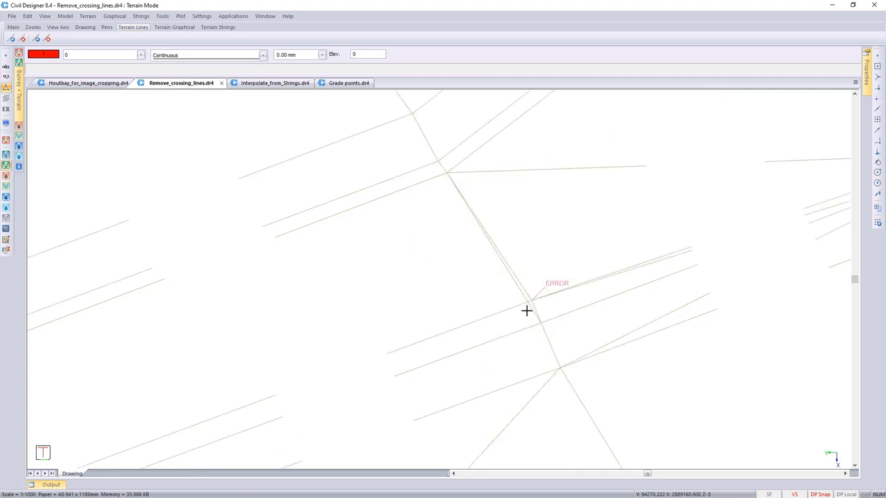
scroll(526, 311, up, 2)
scroll(526, 311, down, 1)
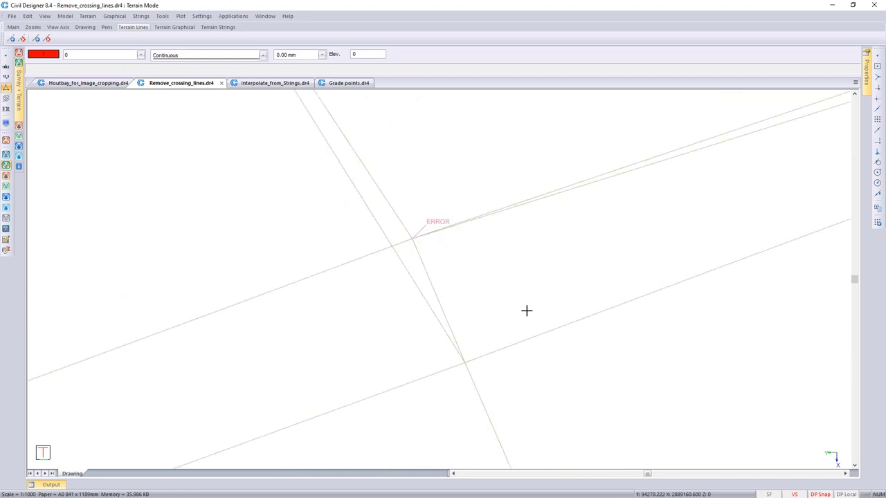
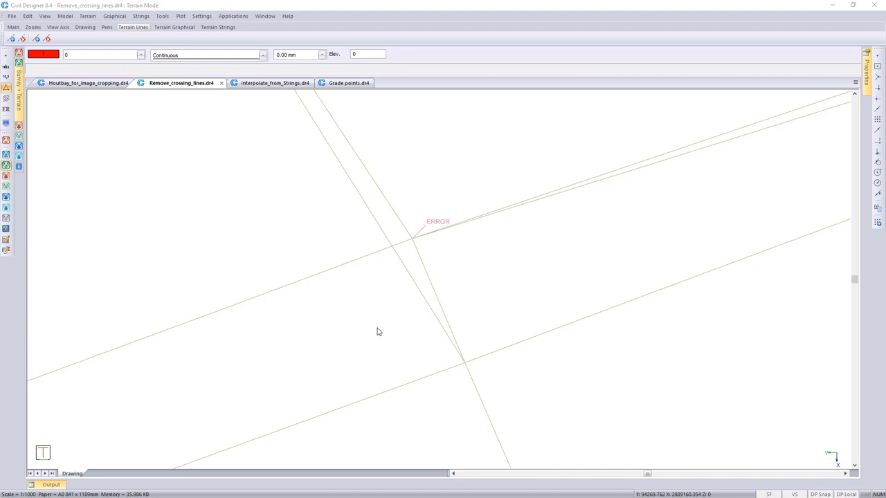
middle_click(376, 327)
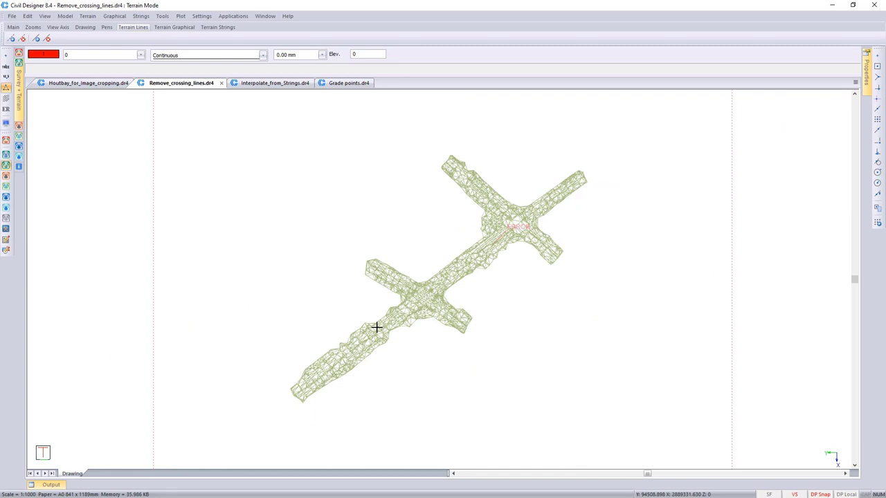
Step: Remove the invalid lines from the Survey May surface
click(66, 17)
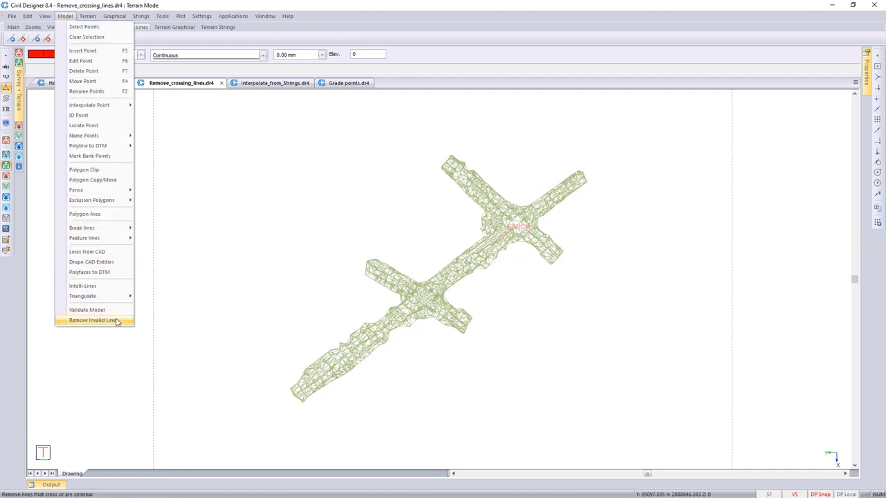
click(94, 320)
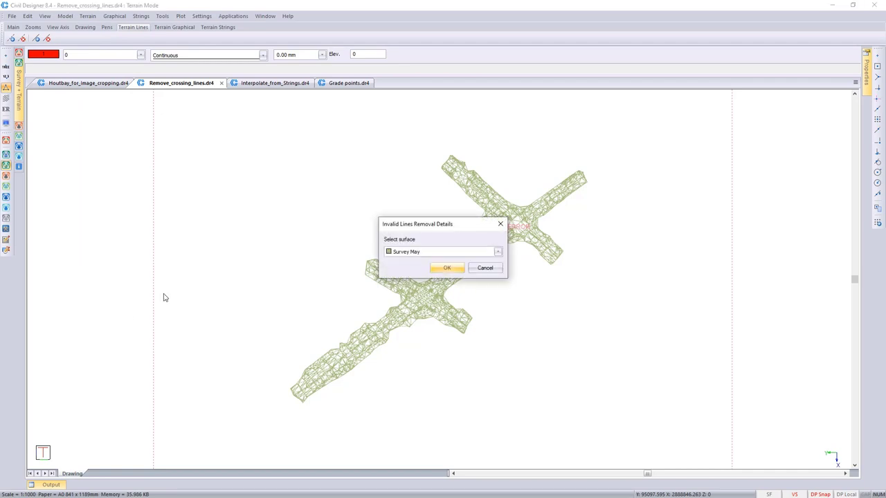
click(447, 268)
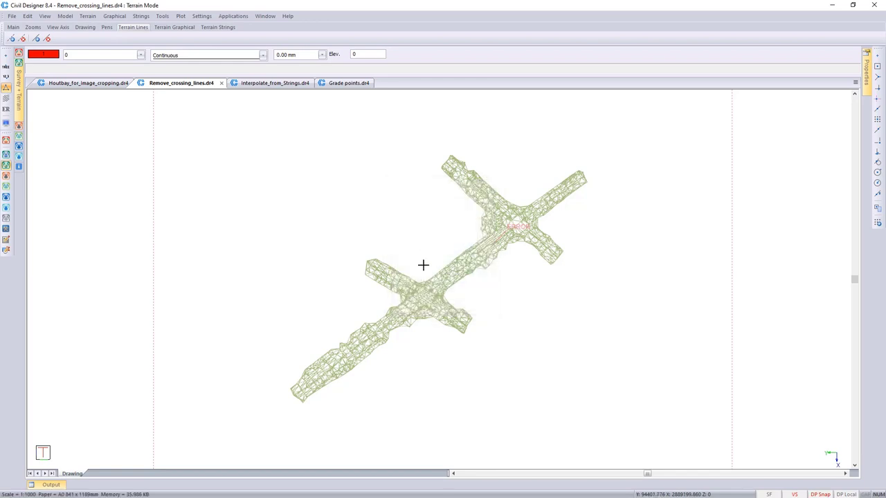
Step: Validate the Survey May surface model again to check the line model after the removal
click(66, 16)
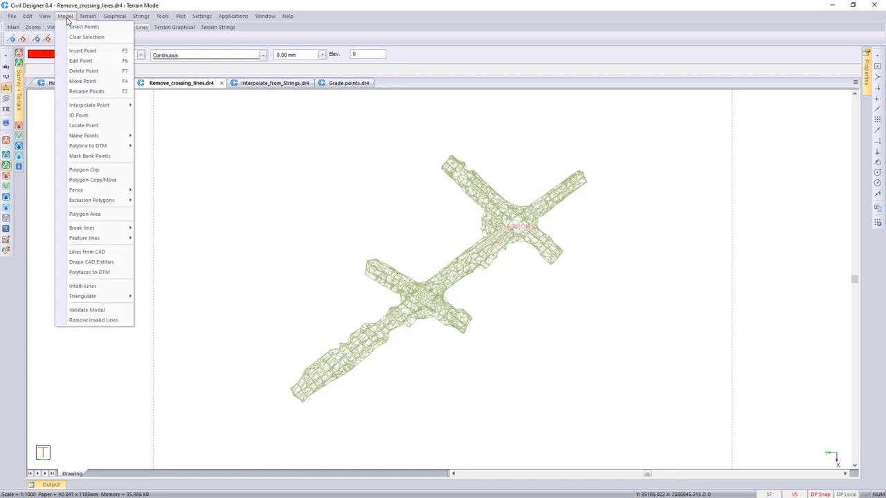
click(119, 313)
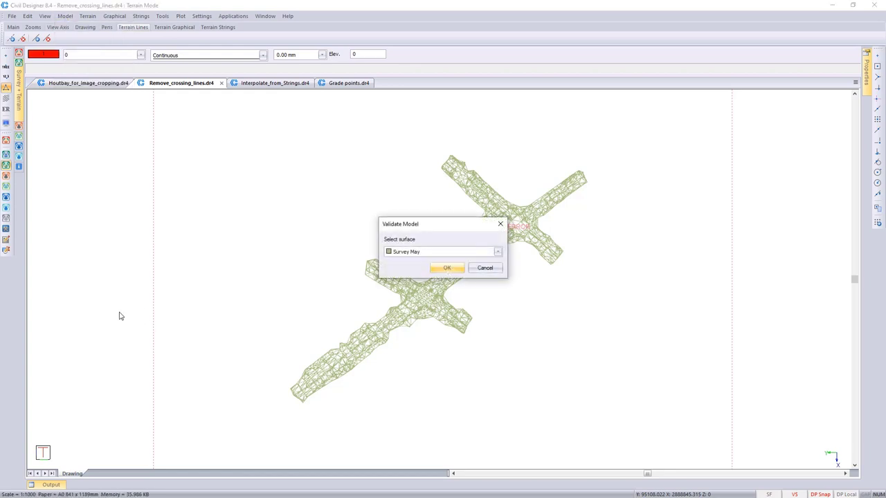
click(439, 269)
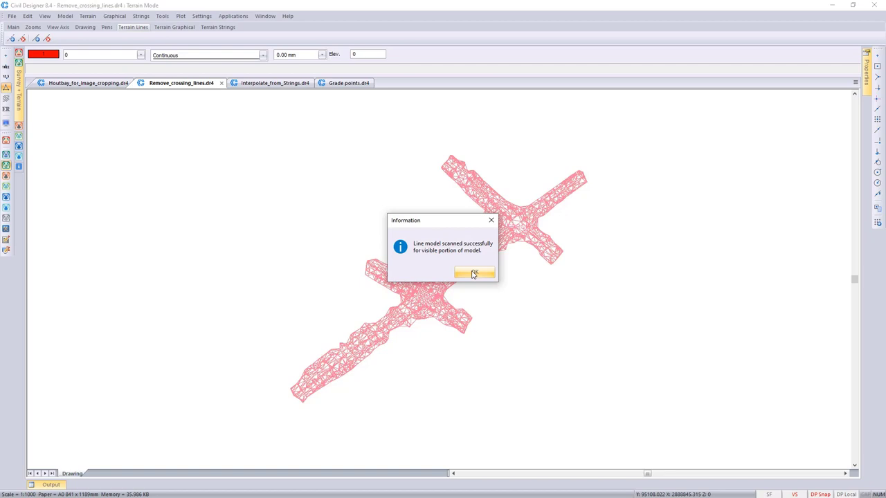
click(474, 273)
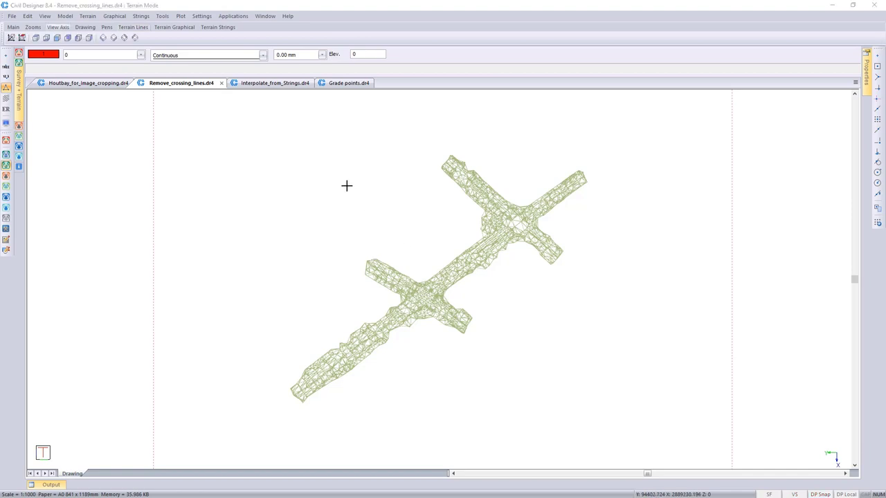
Step: Switch to the Interpolate_from_Strings.dr4 drawing and show the platform and its surrounding terrain in plan view
click(280, 83)
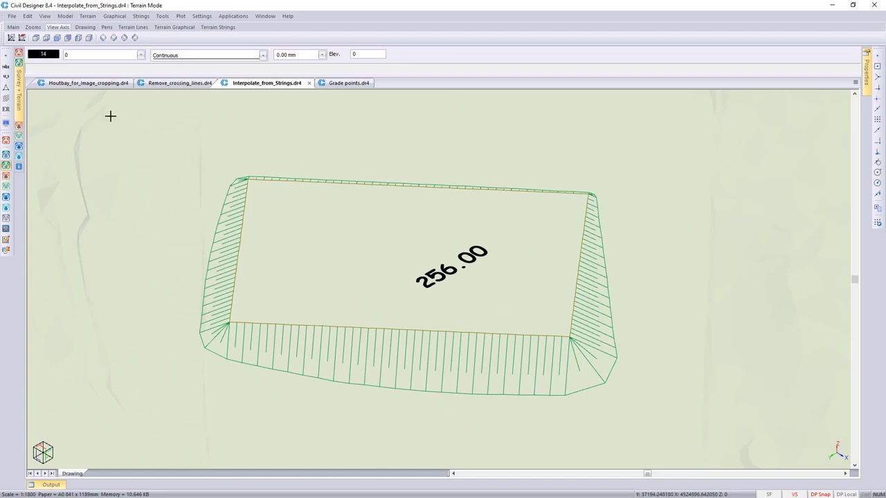
click(36, 39)
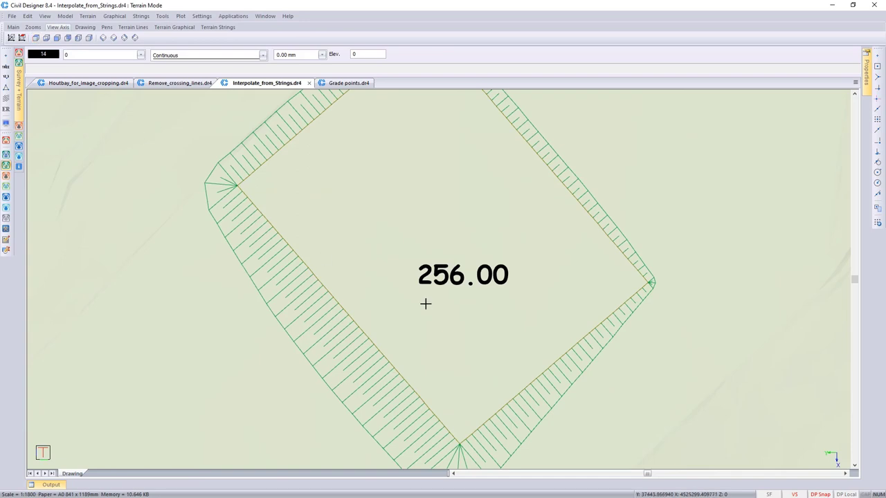
scroll(423, 303, down, 4)
middle_drag(430, 275, 447, 300)
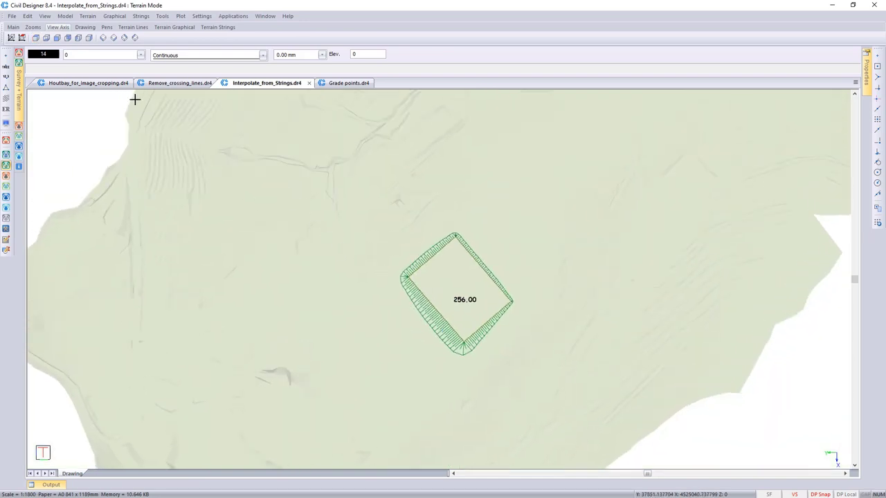
Step: Make the New Platform positions layer visible to show the outline of the 252.00 platform
click(110, 56)
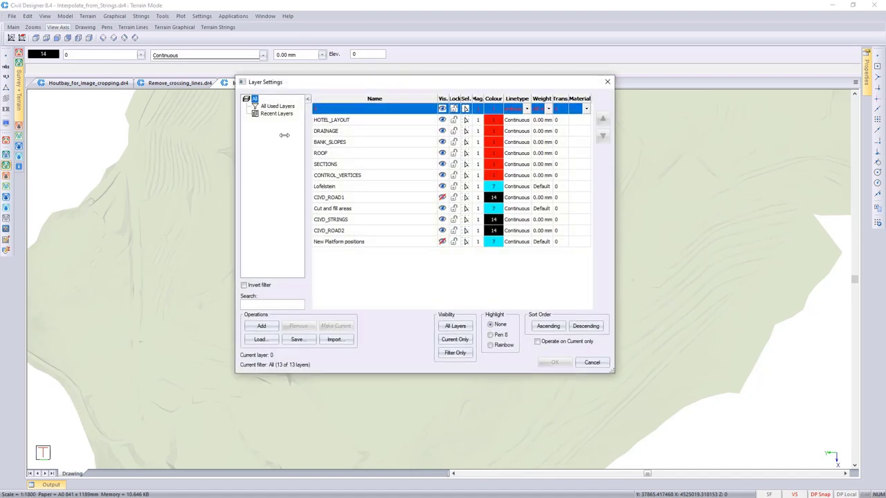
click(444, 244)
click(555, 362)
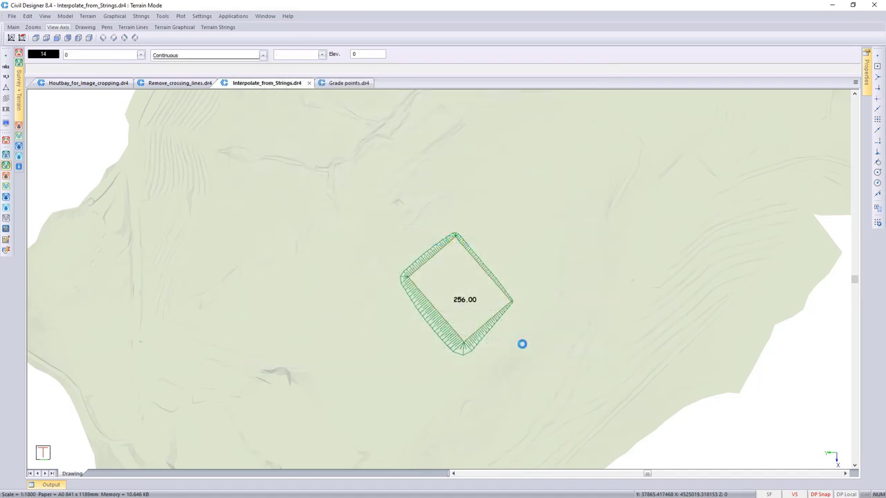
scroll(483, 291, up, 5)
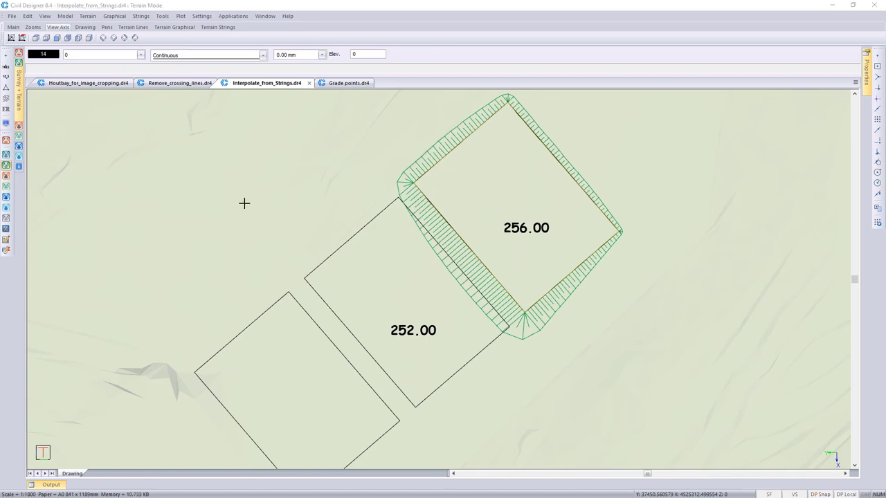
Step: Create a string named Middle from the 252.00 platform's polyline at a fixed height of 252, deleting the source polyline
click(138, 17)
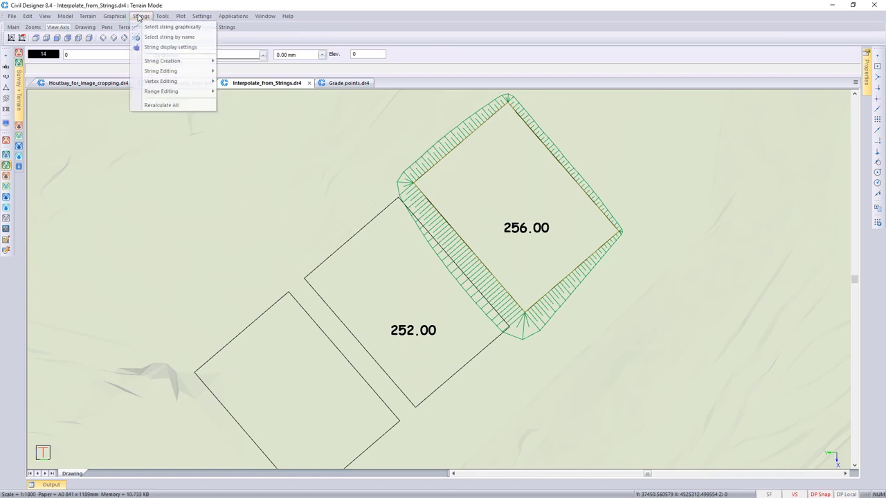
mouse_move(172, 66)
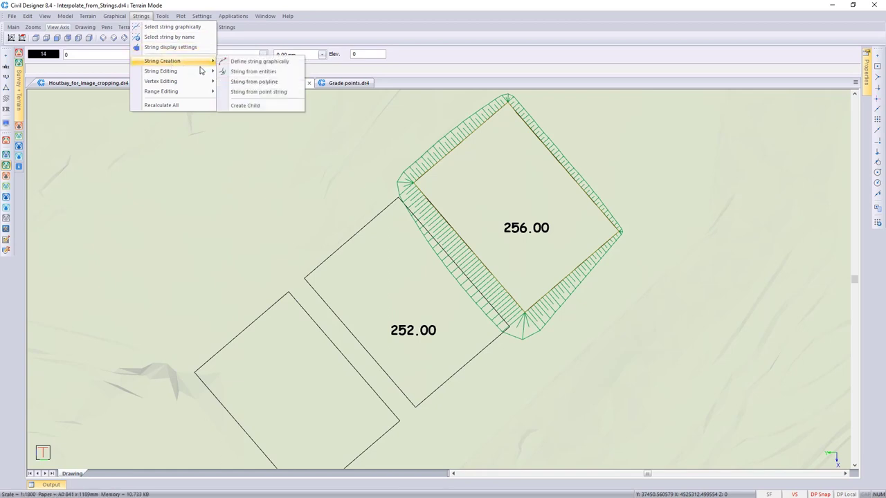
click(253, 83)
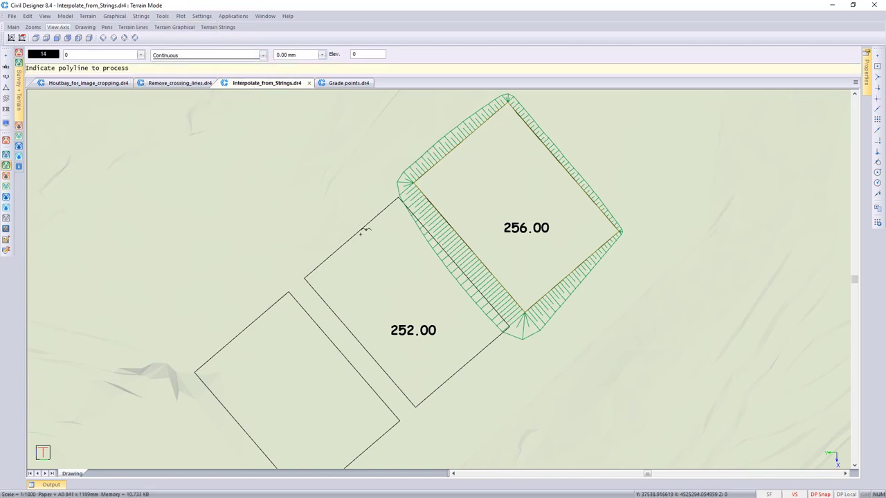
click(365, 228)
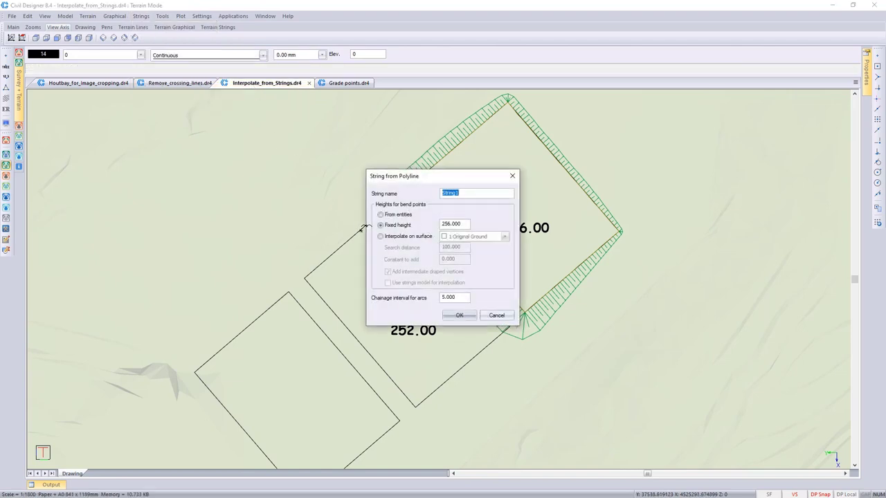
text(Mi)
drag(463, 224, 415, 223)
text(252)
click(460, 317)
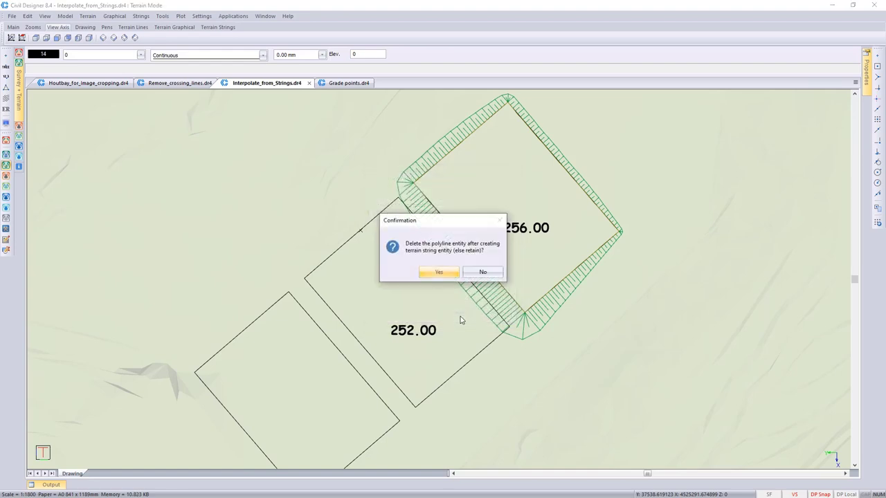
click(447, 273)
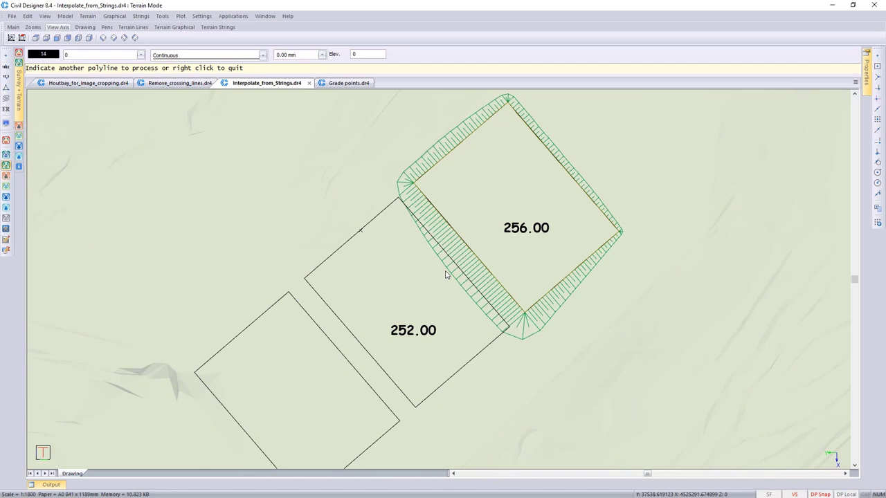
right_click(405, 243)
click(421, 253)
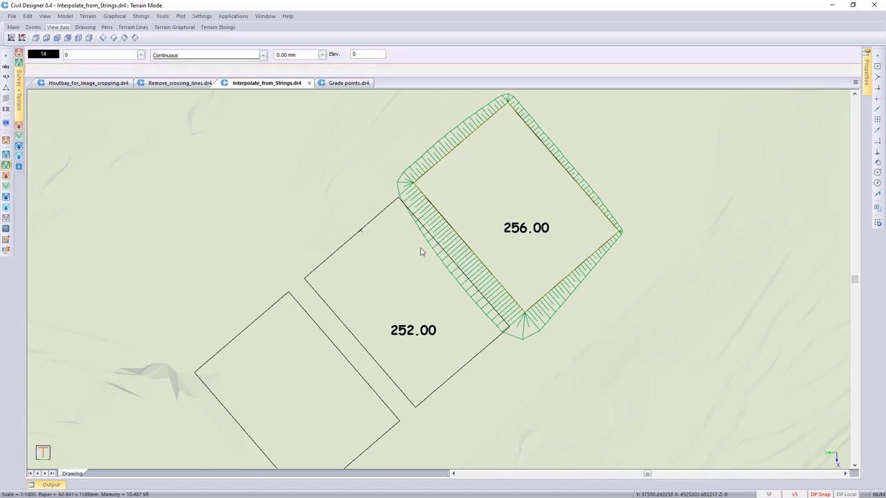
Step: Create the Grade to Surface child string R_Middle outside the Middle string, using 1 Original Ground, 1:2 cut and fill slopes and the strings model
click(376, 219)
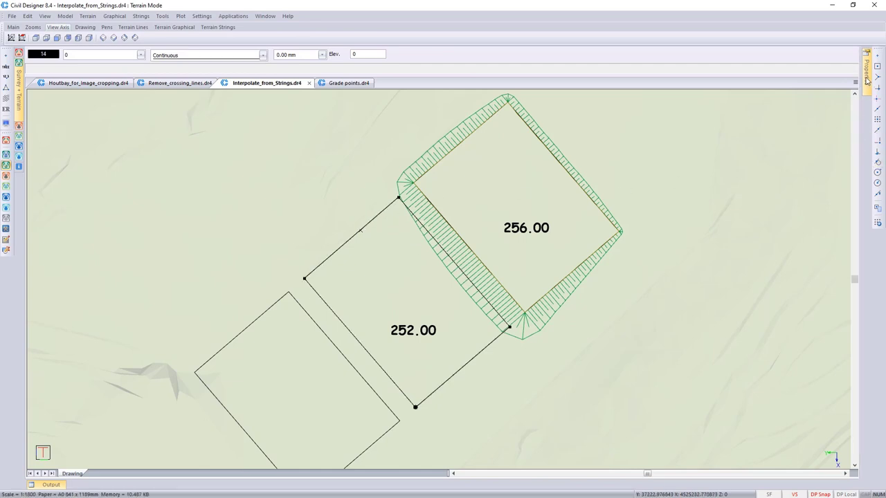
mouse_move(866, 81)
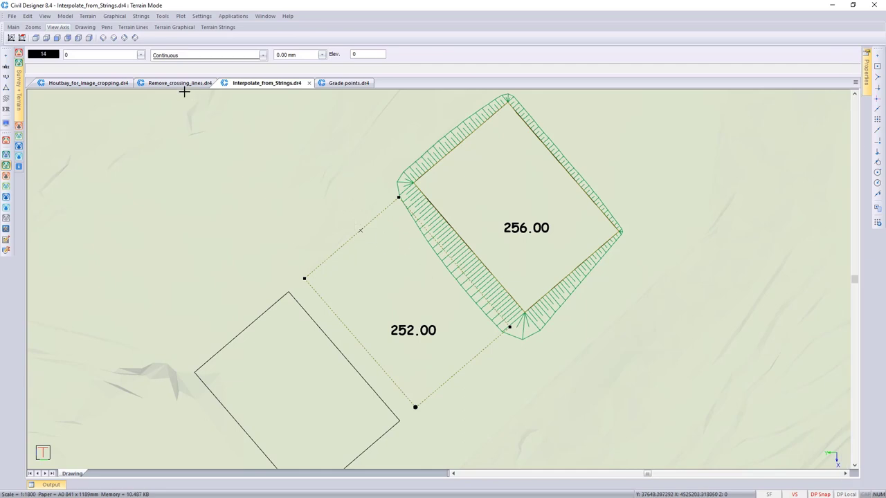
click(140, 17)
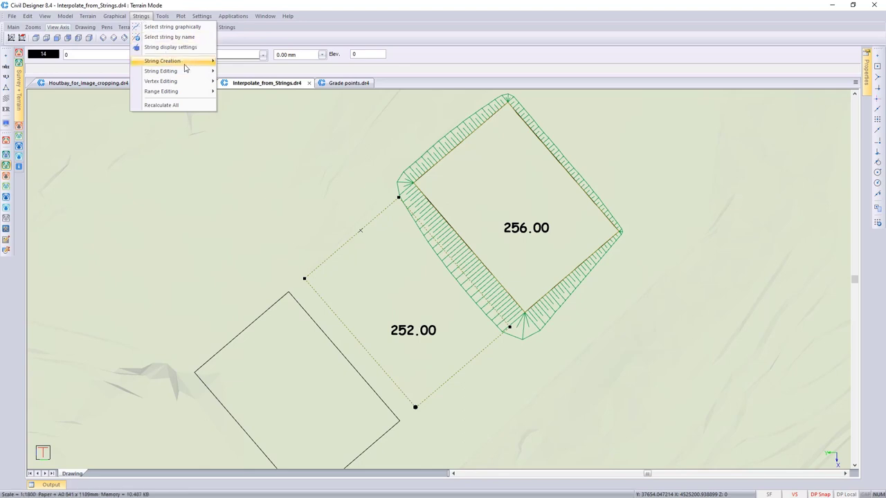
mouse_move(186, 62)
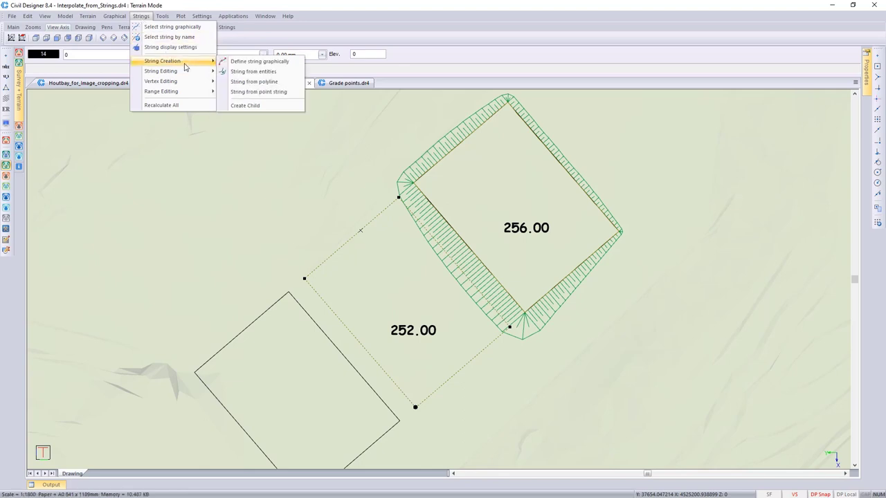
click(245, 105)
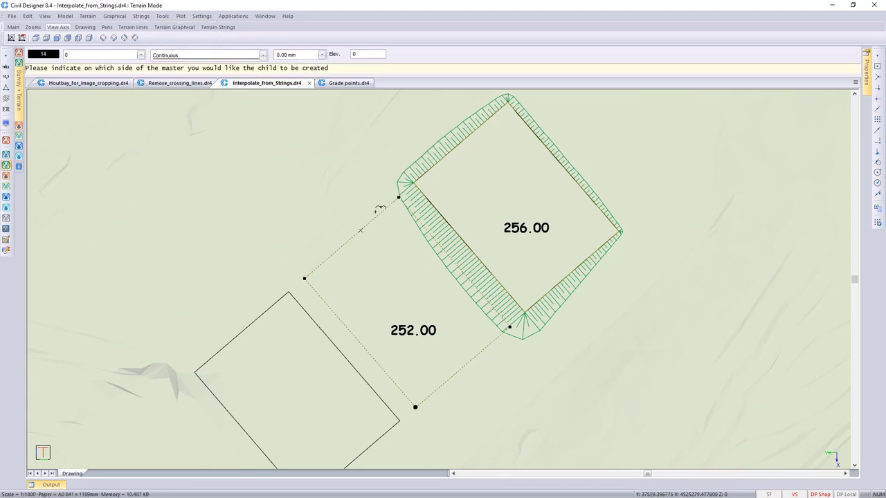
click(485, 360)
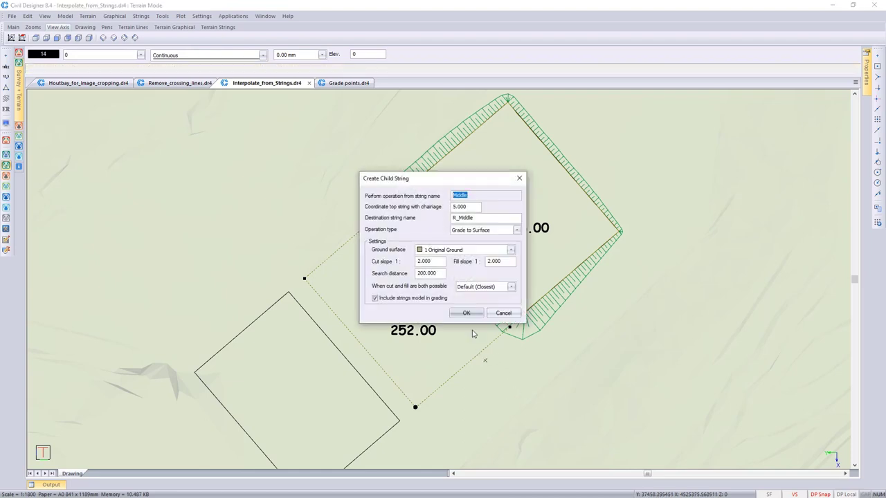
click(518, 231)
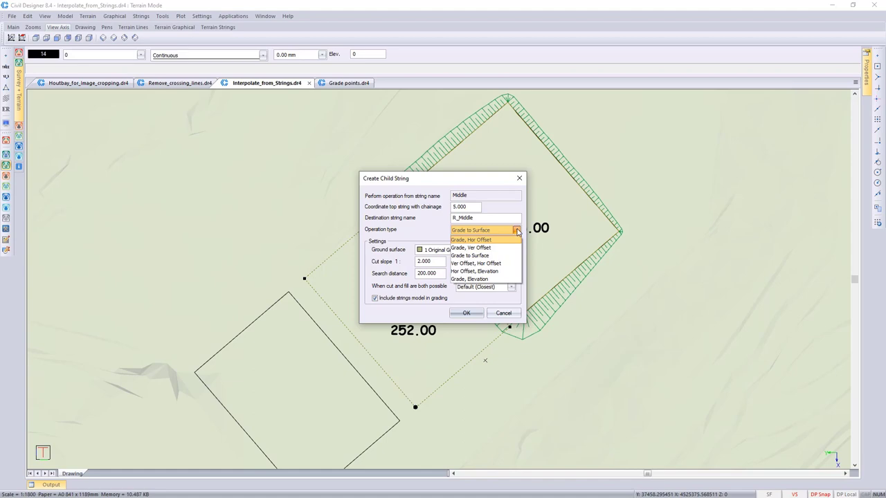
click(518, 231)
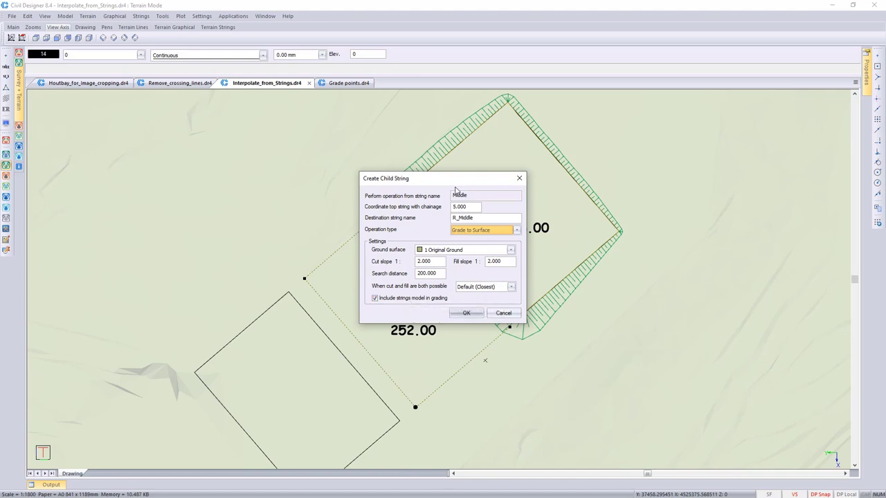
drag(451, 180, 664, 206)
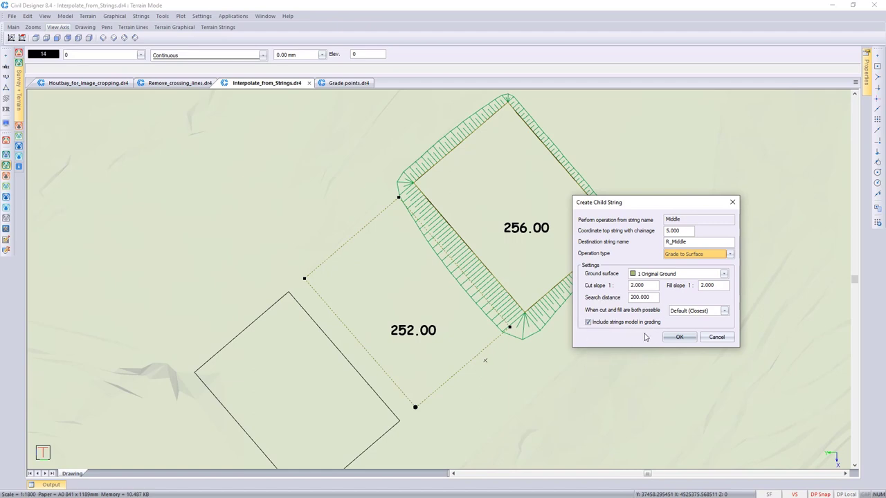
click(676, 339)
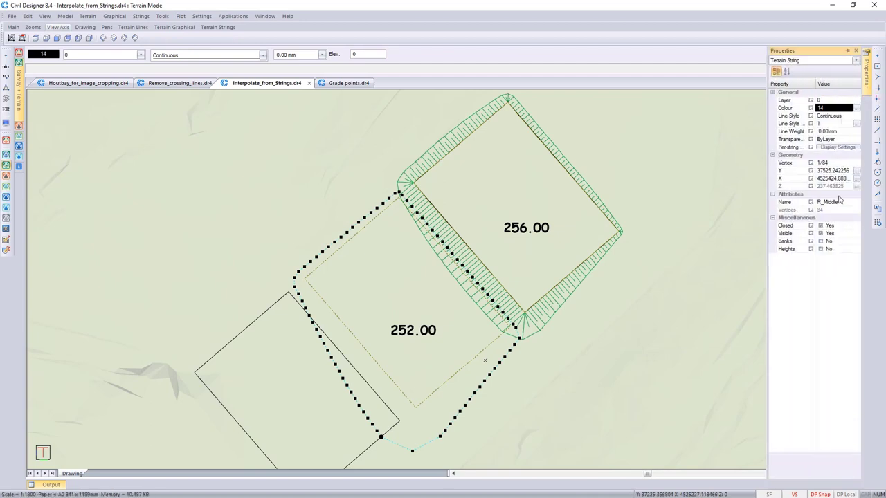
Step: Turn on the bank lines for the R_Middle string and clear the selection
click(821, 241)
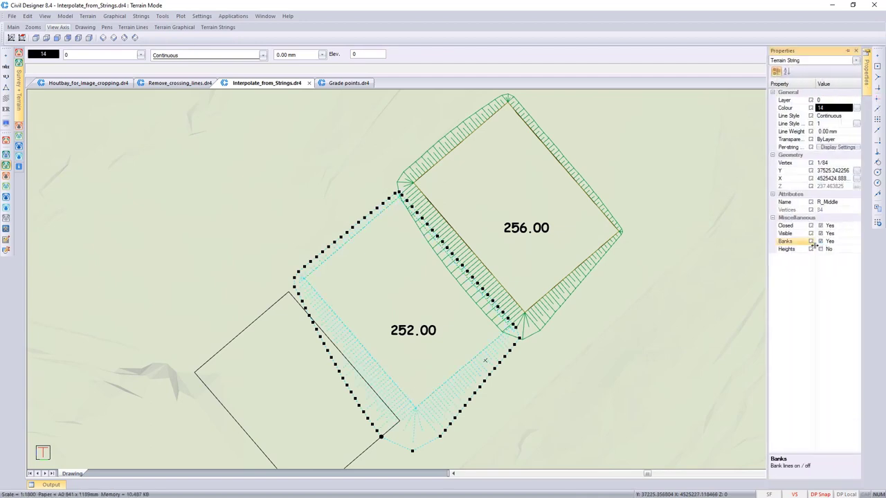
right_click(635, 328)
click(665, 227)
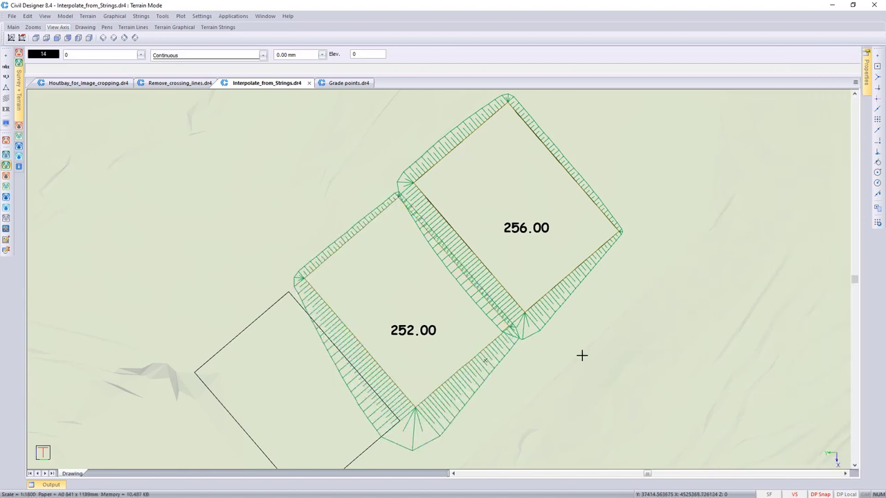
Step: Examine in the 3D Render View how the 252.00 platform's banks meet those of the 256.00 platform, and return to plan view
scroll(591, 357, down, 2)
right_click(413, 266)
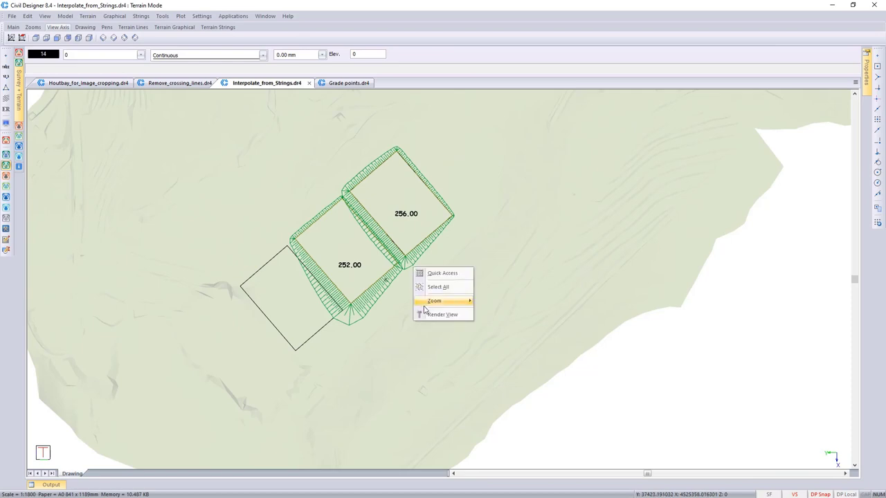
click(432, 315)
drag(460, 301, 409, 287)
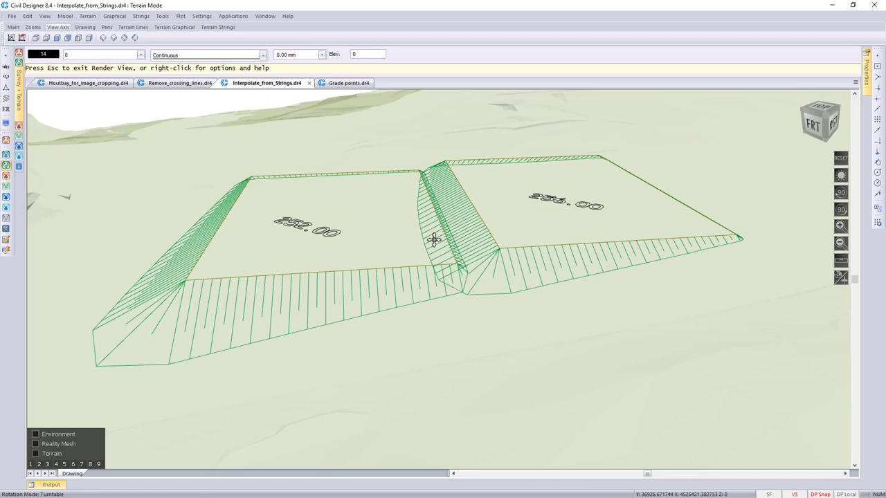
middle_drag(408, 313, 452, 266)
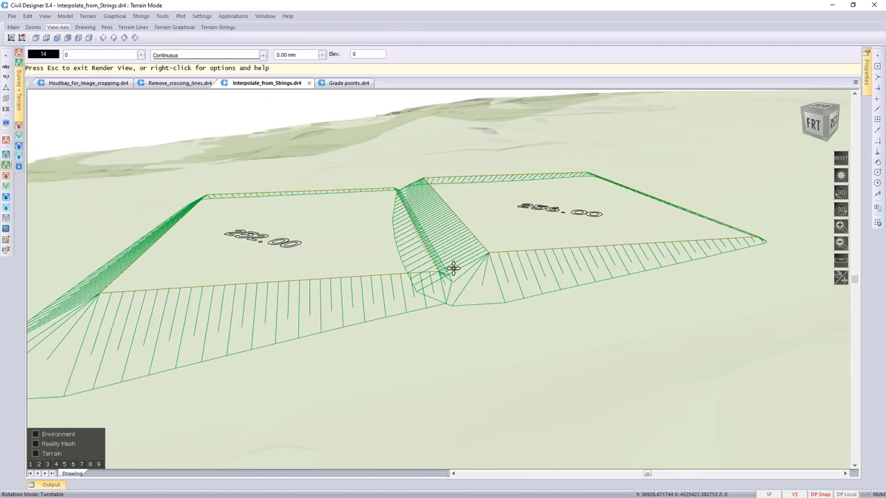
middle_drag(425, 301, 480, 292)
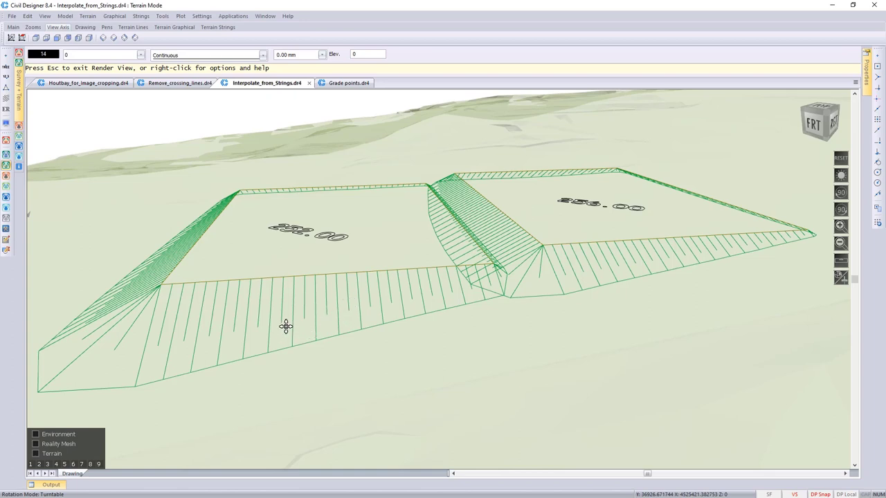
key(Escape)
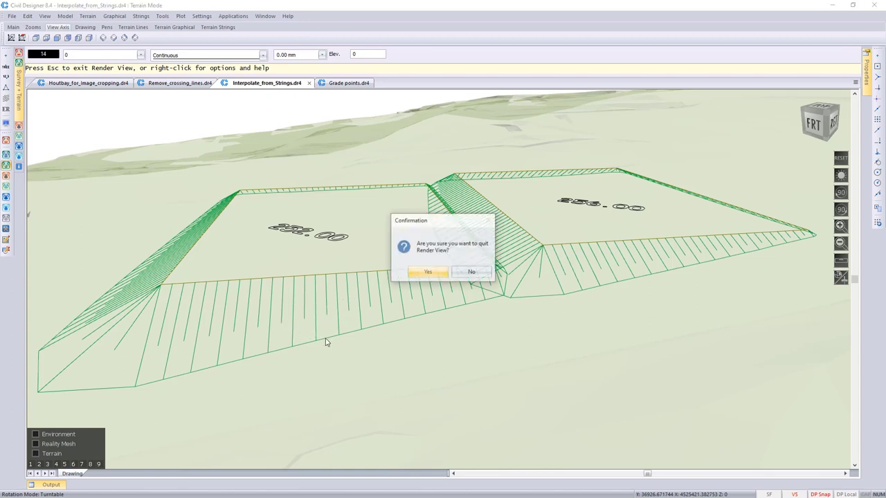
click(427, 272)
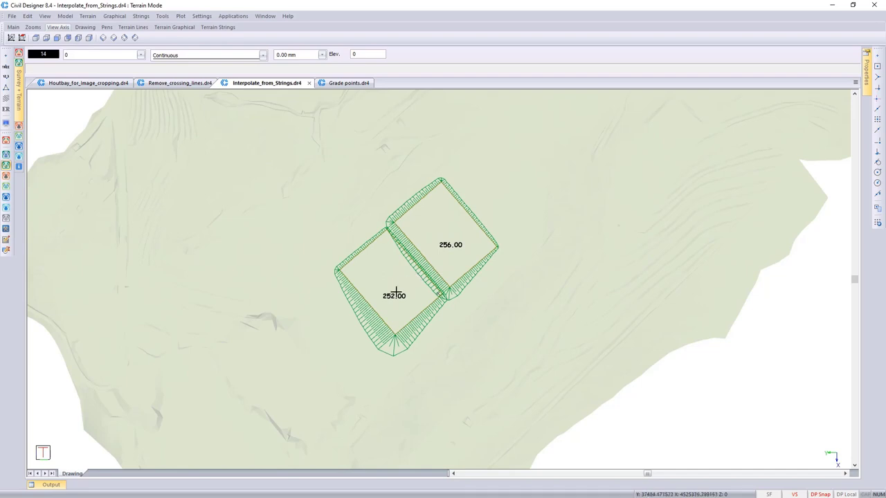
Step: Make the Bottom platform polyline layer visible and frame the third platform outline beside the 252.00 platform
click(114, 60)
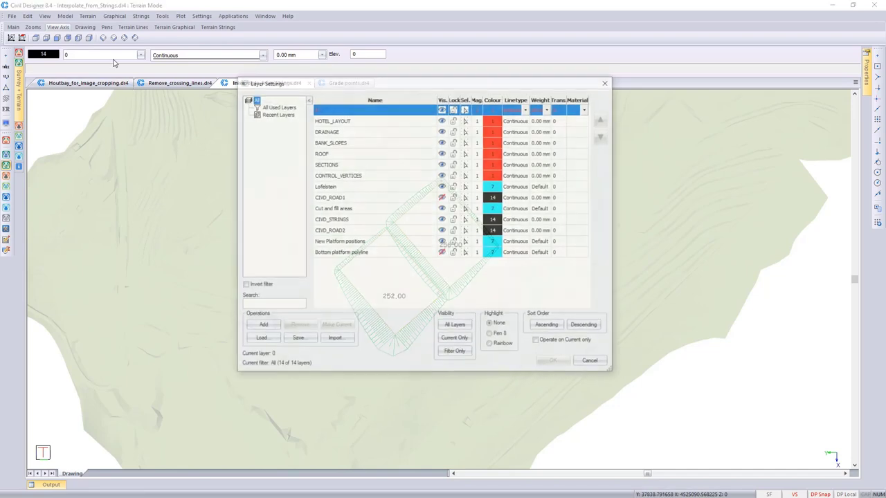
click(442, 255)
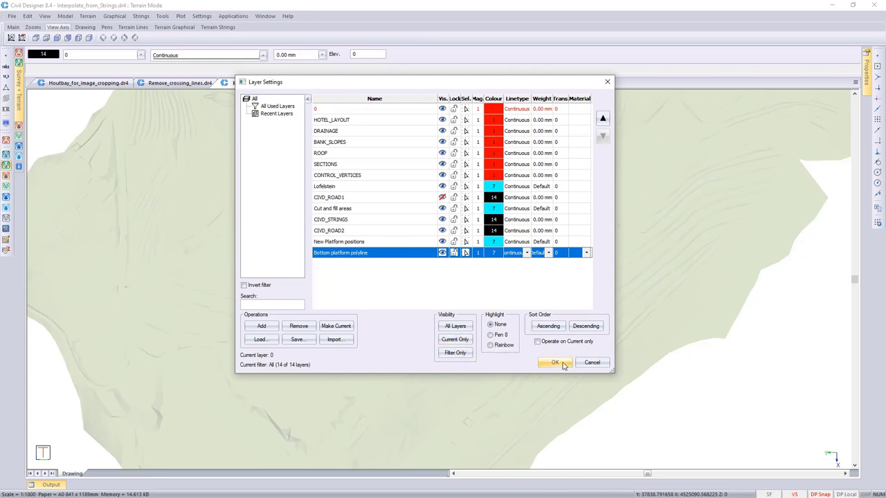
click(558, 364)
scroll(475, 261, up, 5)
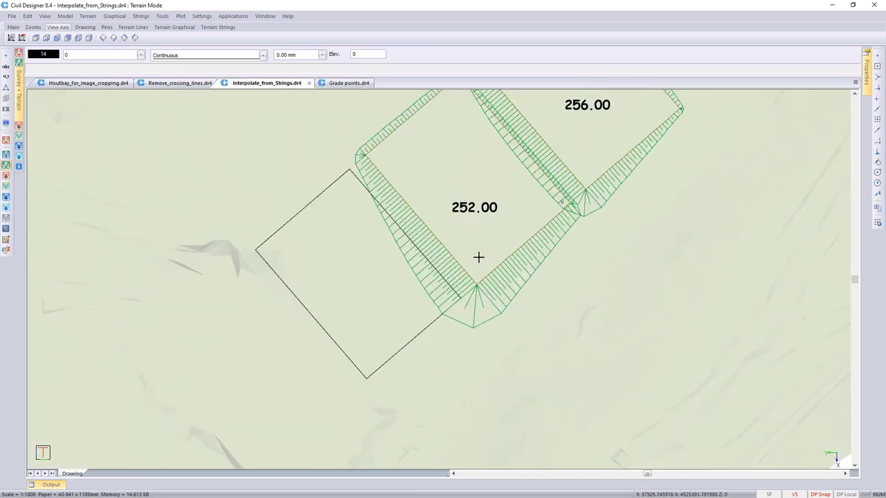
scroll(416, 314, down, 3)
scroll(394, 271, up, 1)
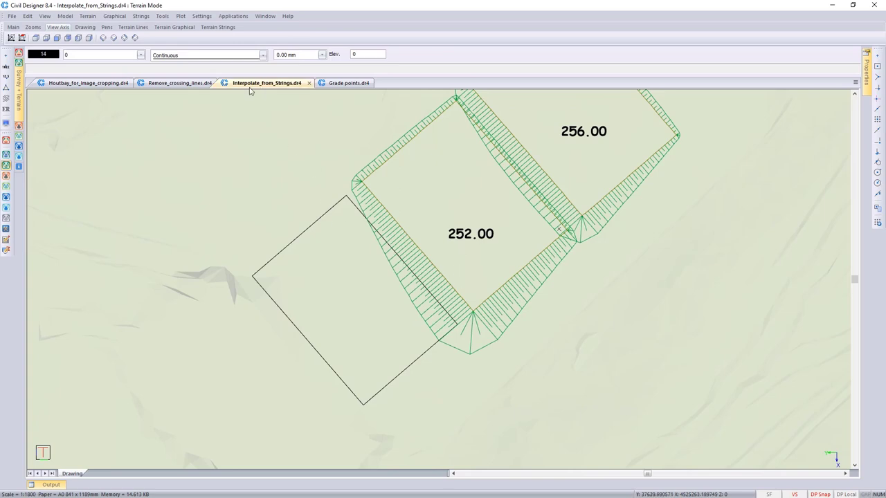
Step: Create the Bottom string from the third platform's polyline, interpolated on 1 Original Ground using the strings model, delete the polyline, and select the string
click(141, 16)
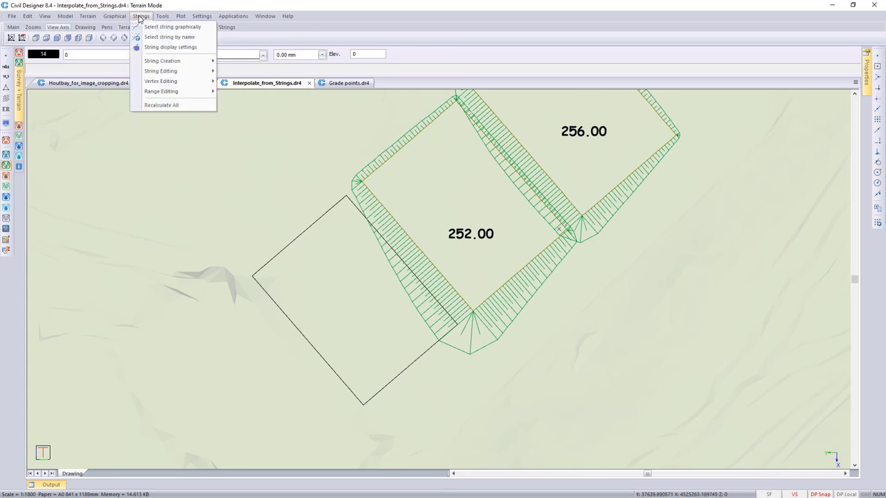
mouse_move(173, 65)
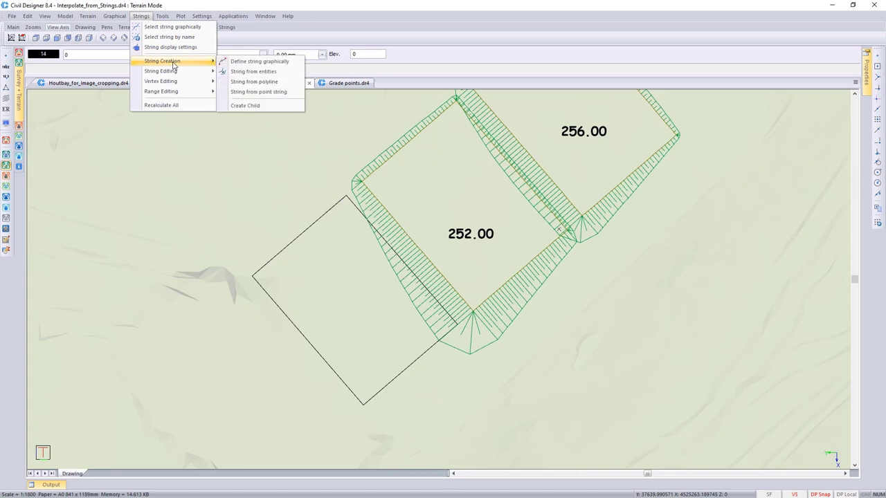
click(253, 82)
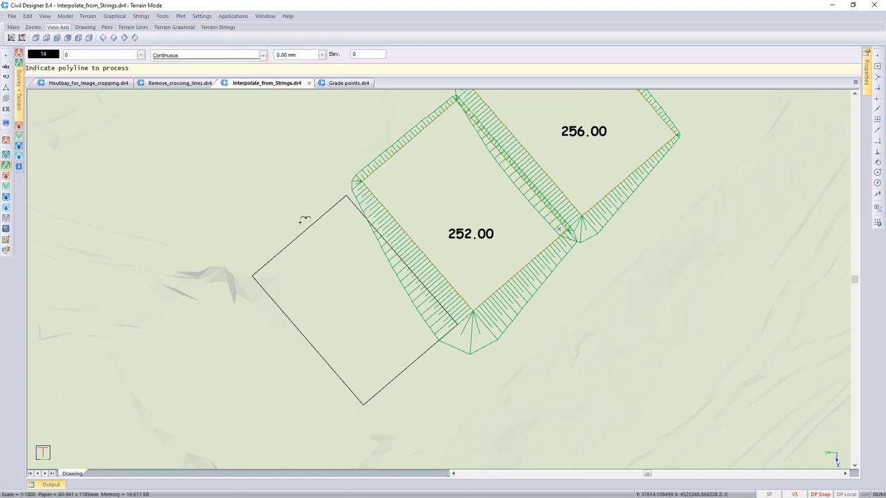
click(304, 232)
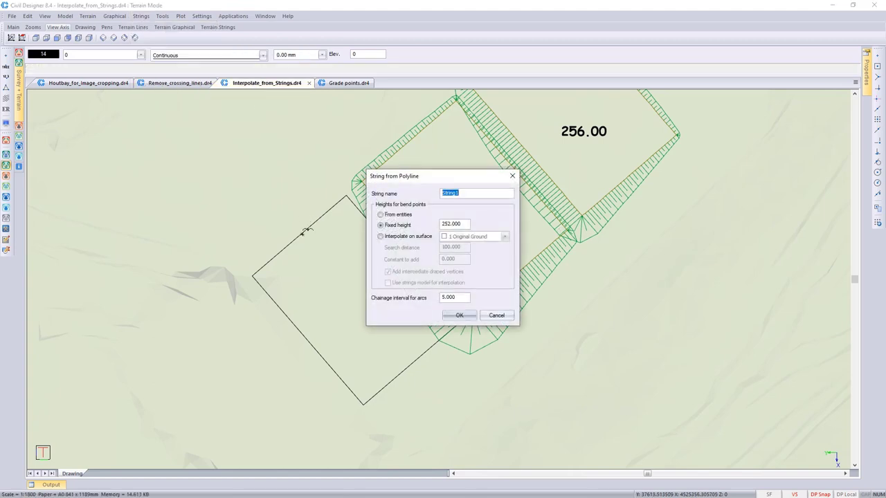
text(Bottom)
click(380, 236)
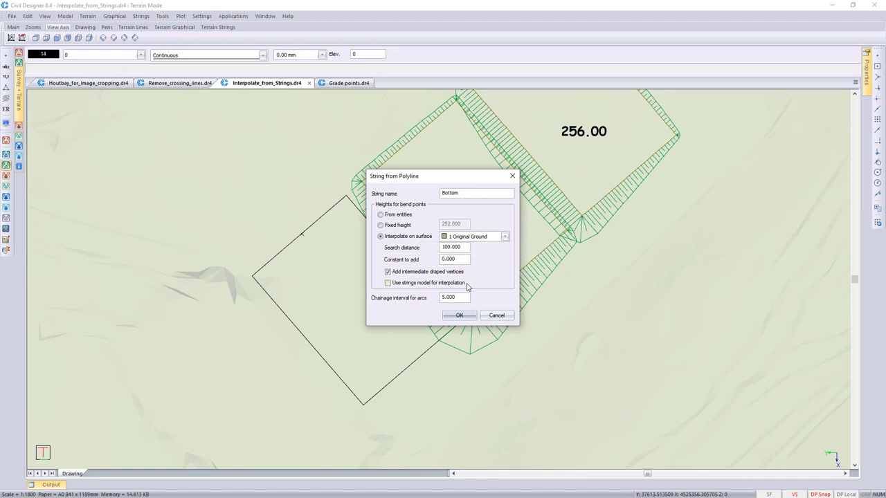
click(388, 284)
click(459, 316)
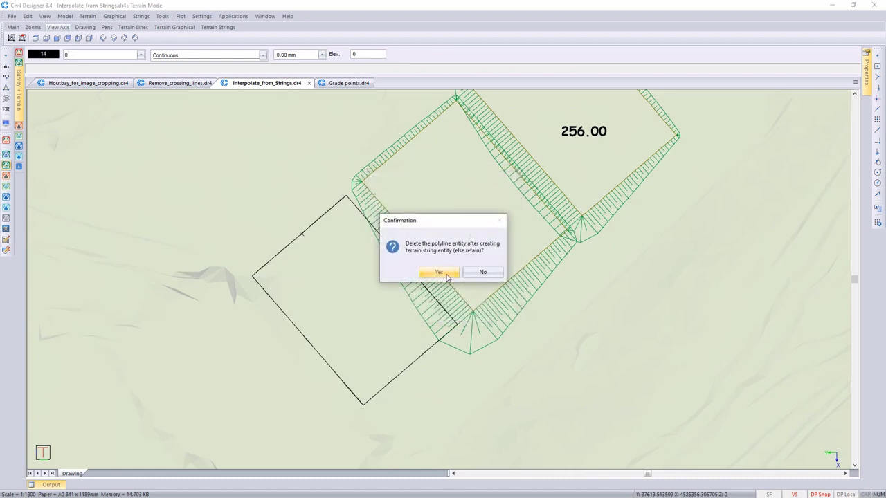
click(446, 276)
right_click(339, 262)
click(351, 272)
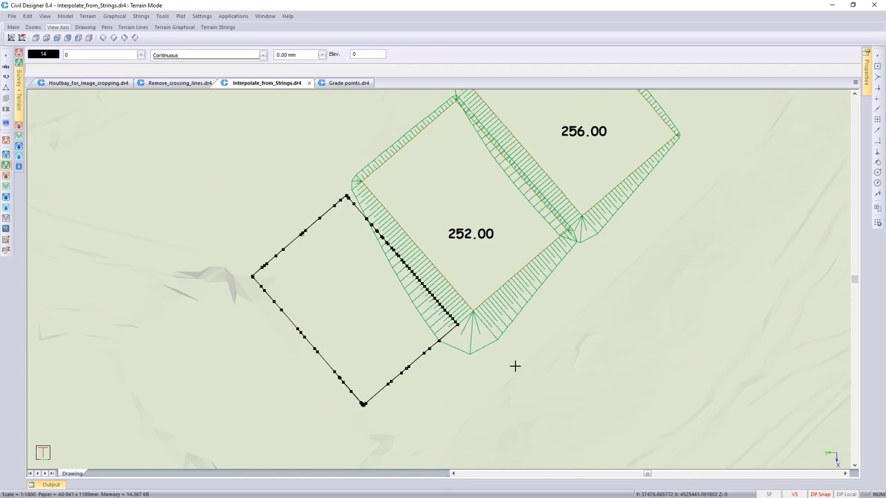
right_click(556, 340)
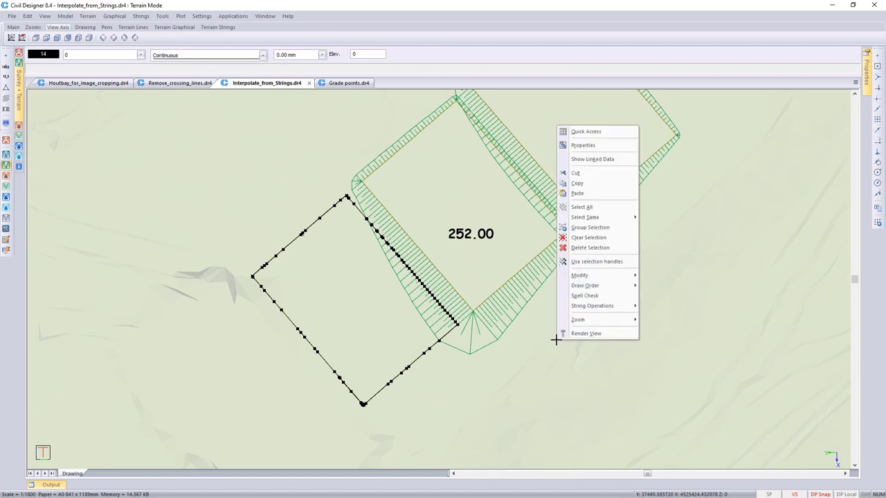
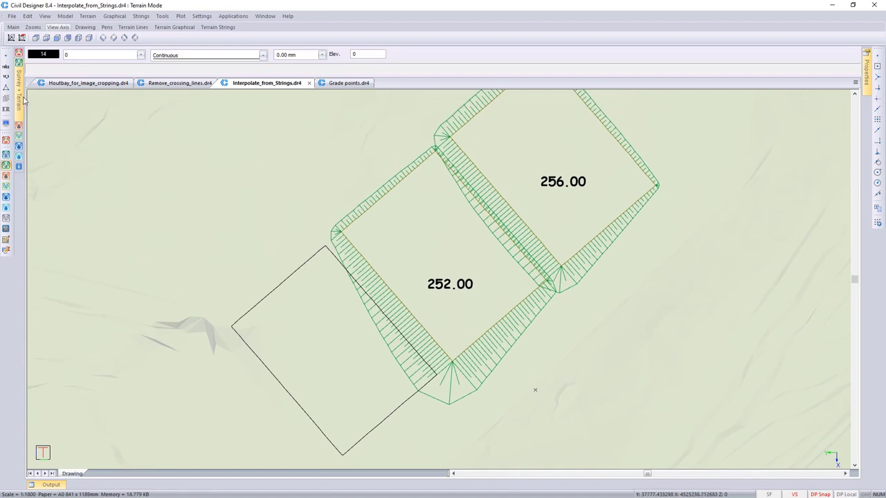
Step: Dock the Survey + Terrain list of strings at a narrower width and hide the Bottom string
mouse_move(21, 98)
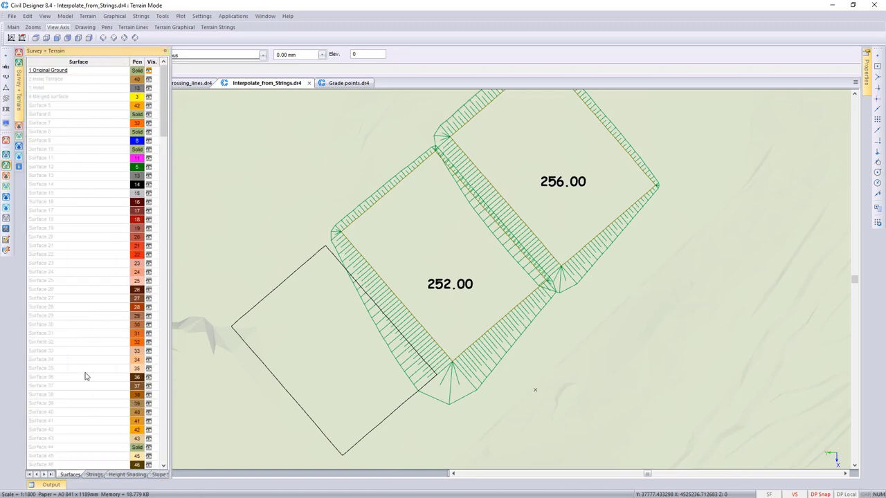
click(95, 474)
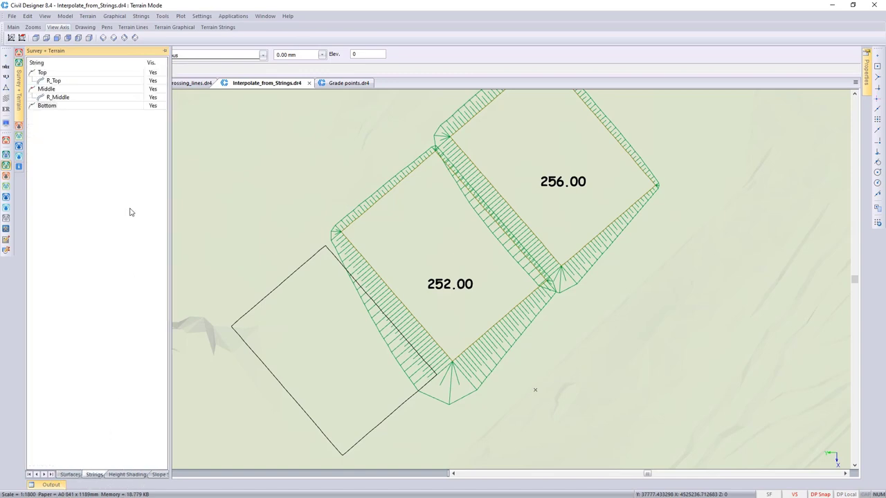
click(166, 54)
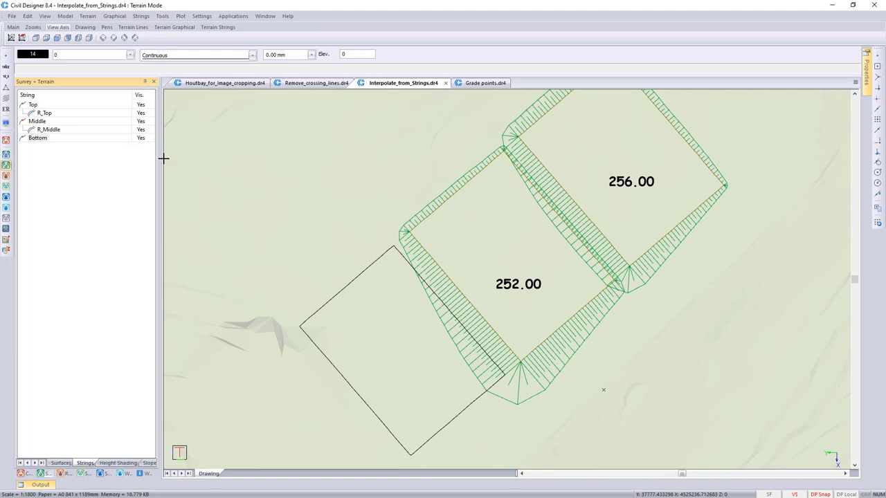
drag(161, 171, 116, 179)
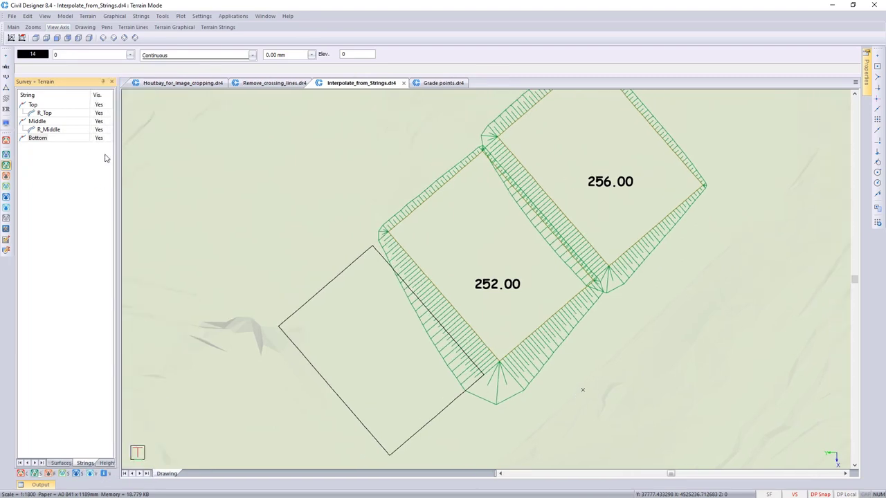
right_click(68, 140)
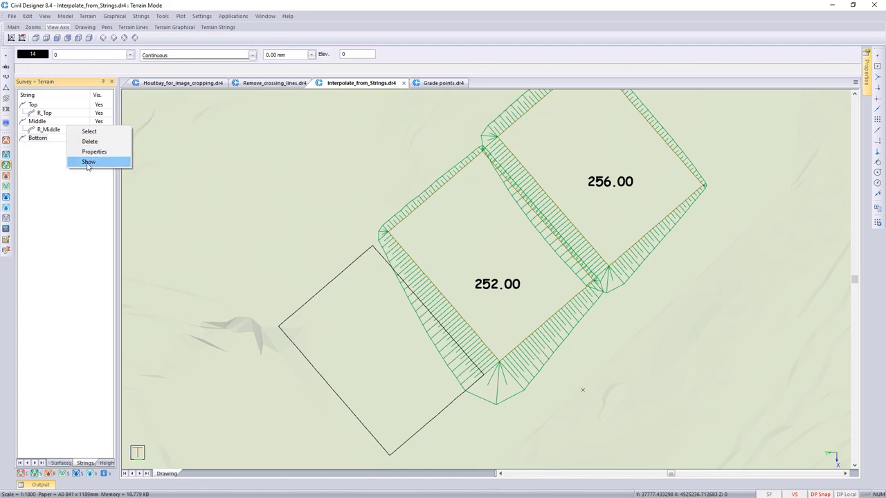
click(62, 139)
click(99, 138)
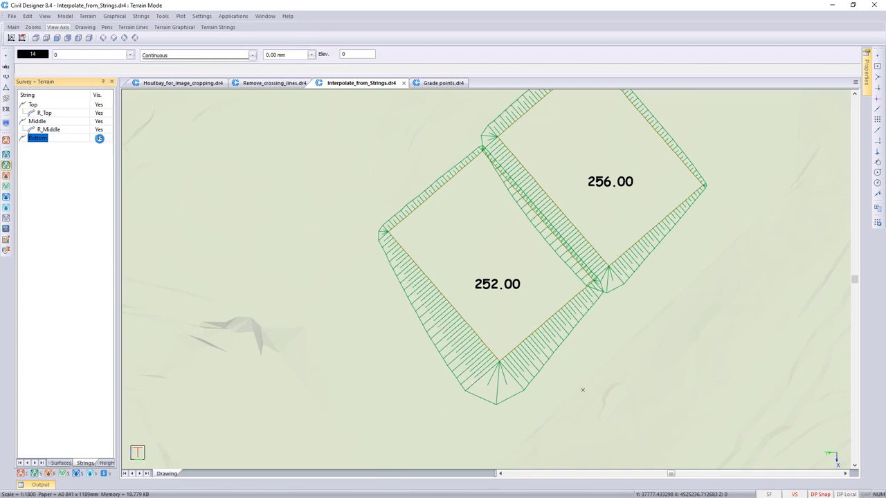
click(322, 277)
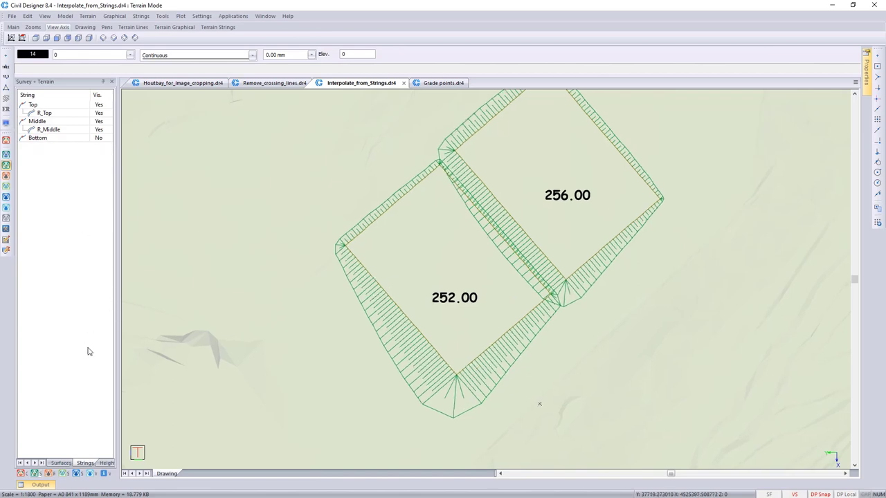
Step: Make the 01 Sports Road visible alongside the platforms
click(48, 475)
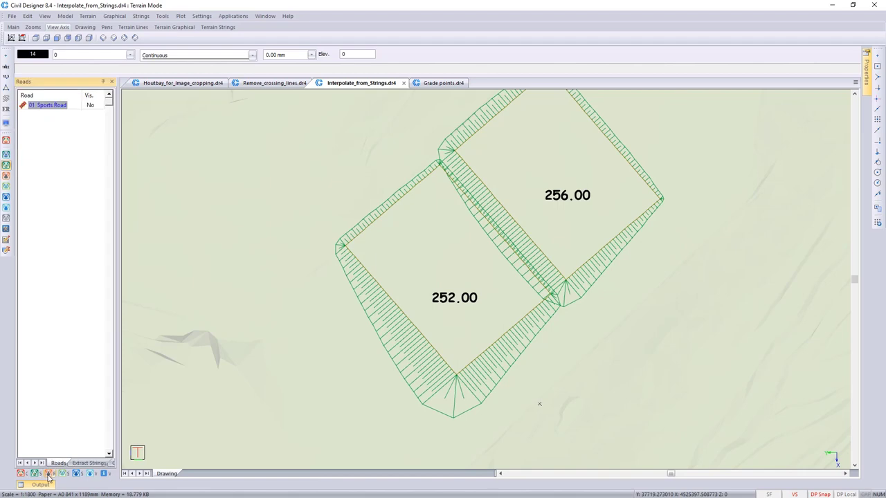
click(91, 106)
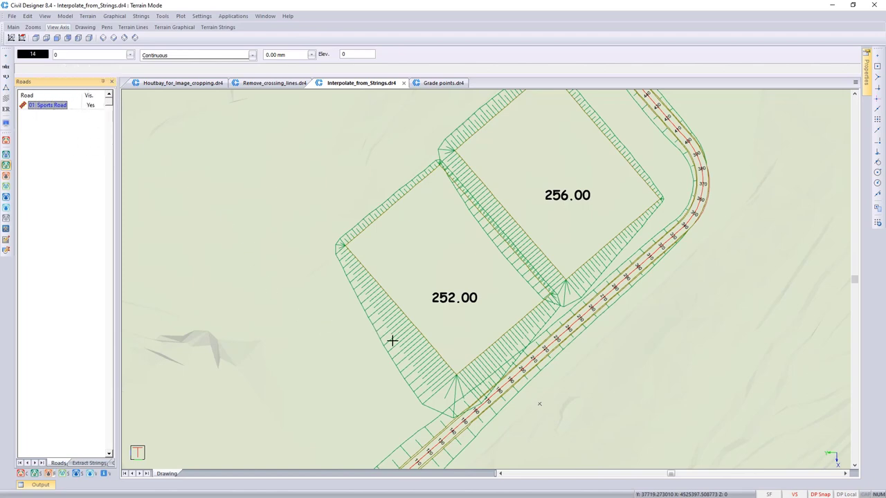
middle_drag(399, 386, 447, 338)
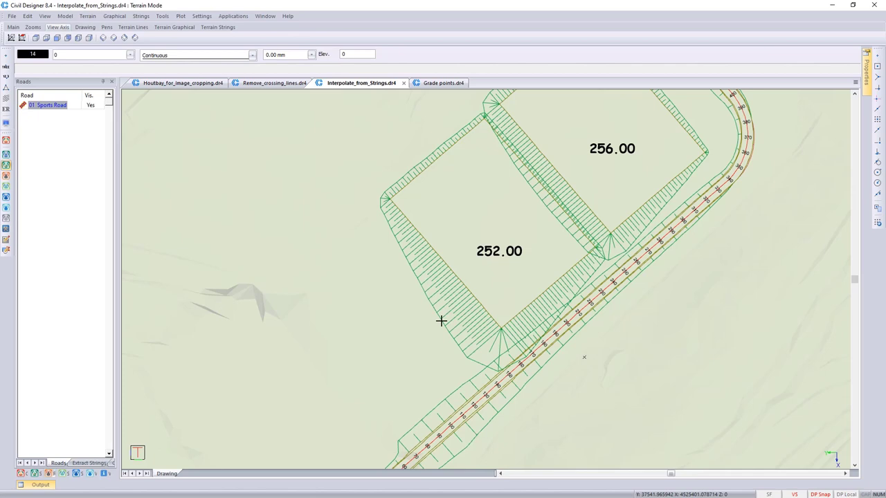
Step: Examine in the 3D Render View how the 252.00 platform's banks meet the Sports Road, and return to plan view
right_click(382, 294)
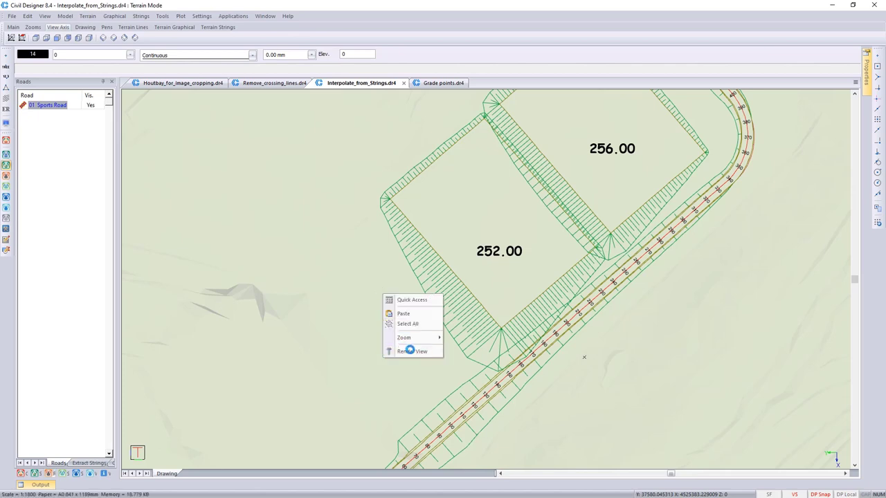
click(415, 351)
drag(453, 293, 681, 278)
scroll(433, 279, up, 5)
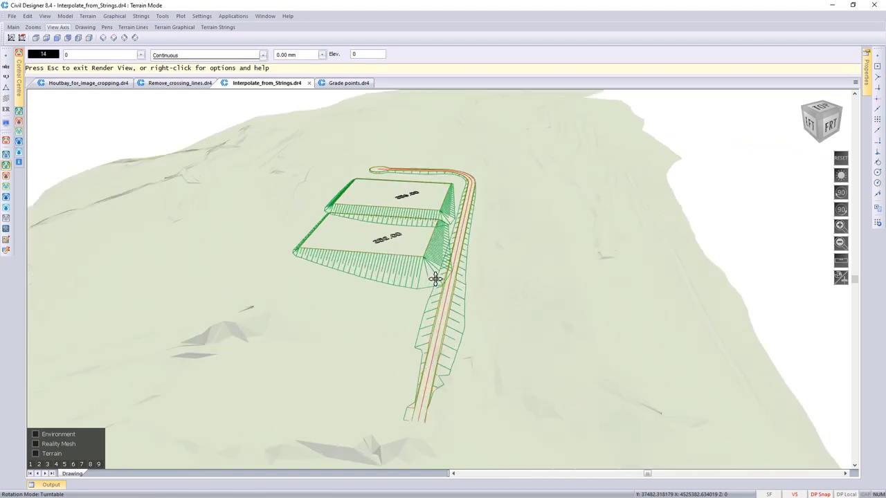
drag(434, 279, 452, 231)
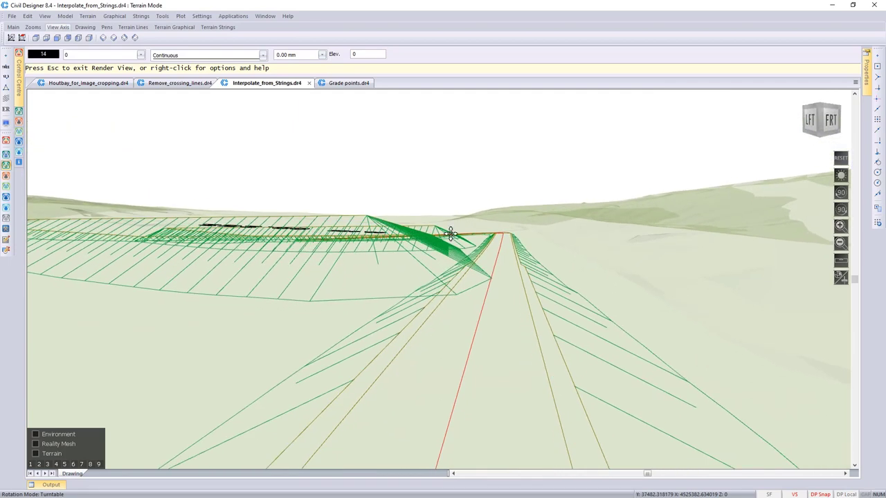
drag(459, 292, 557, 279)
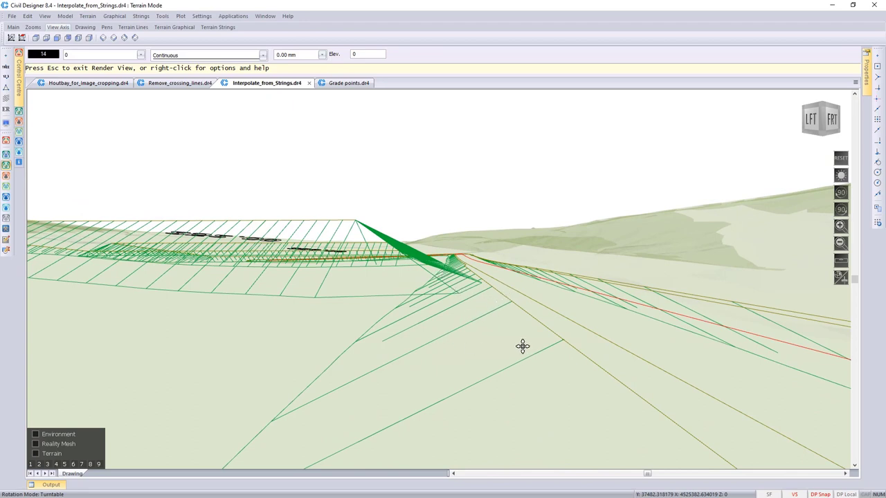
key(Escape)
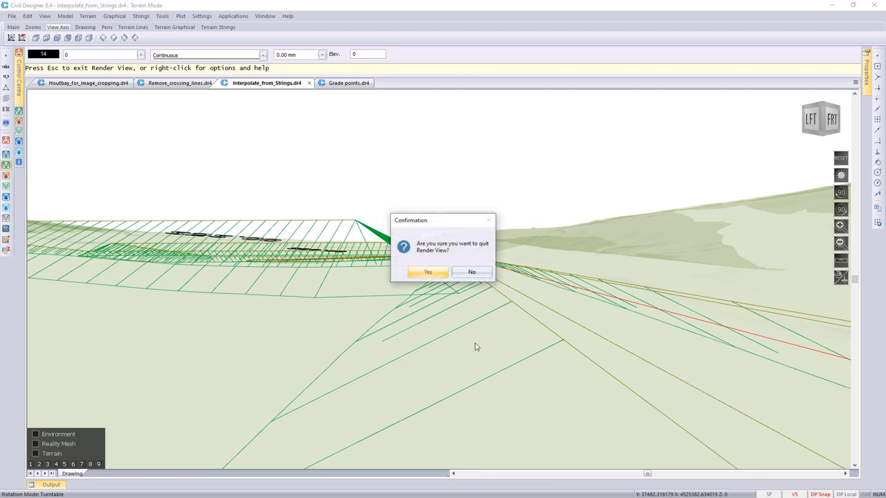
click(430, 279)
Step: Reheight the R_Middle string by interpolating on 1 Original Ground with the strings model included, and clear the selection
scroll(435, 281, up, 5)
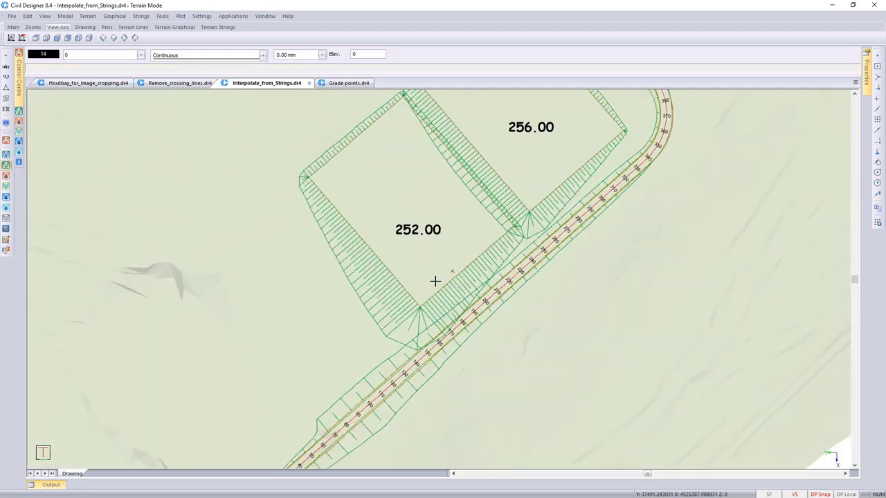
scroll(435, 281, down, 2)
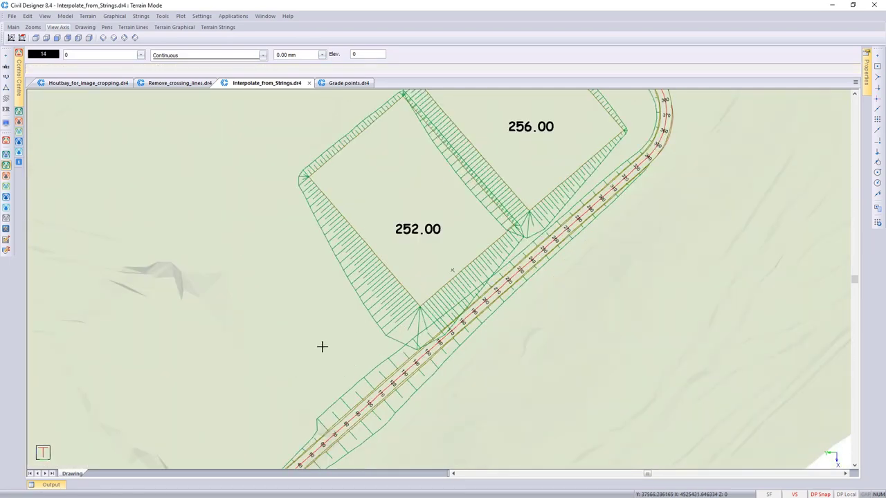
click(357, 298)
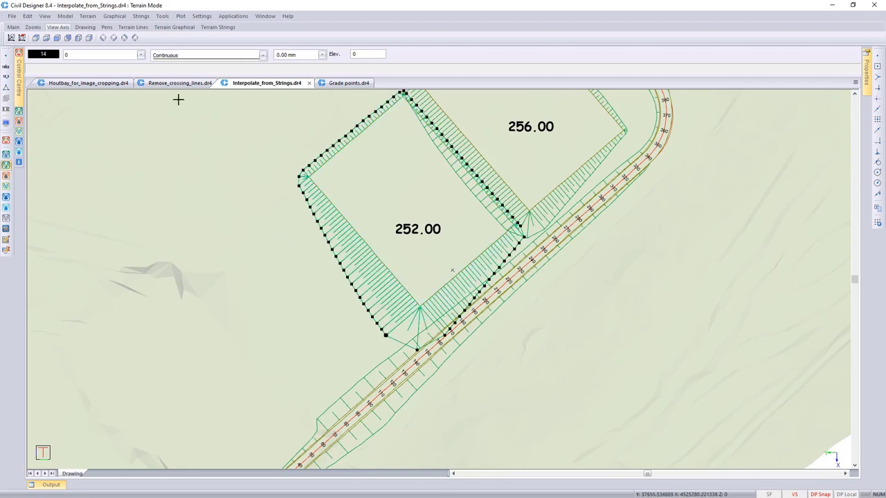
click(141, 16)
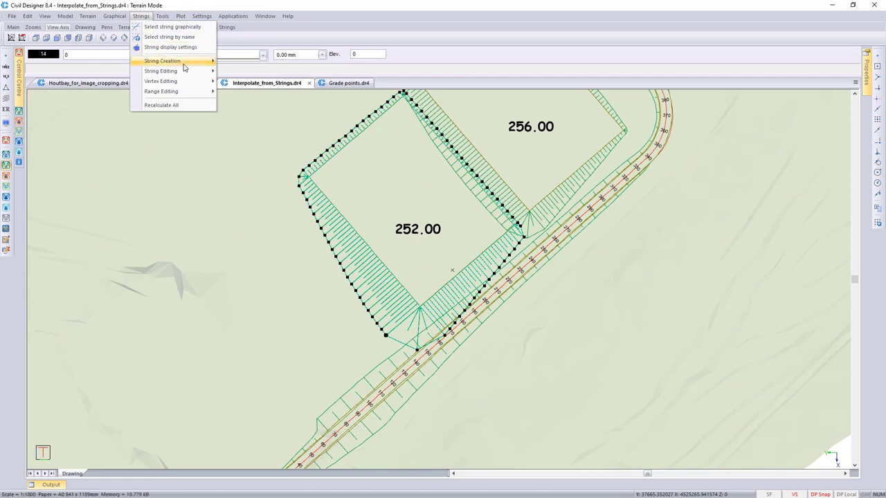
mouse_move(192, 72)
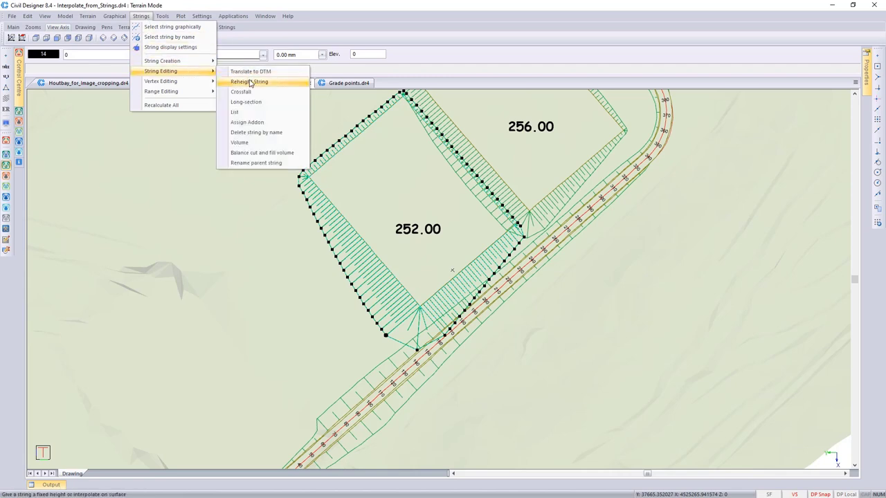
click(249, 82)
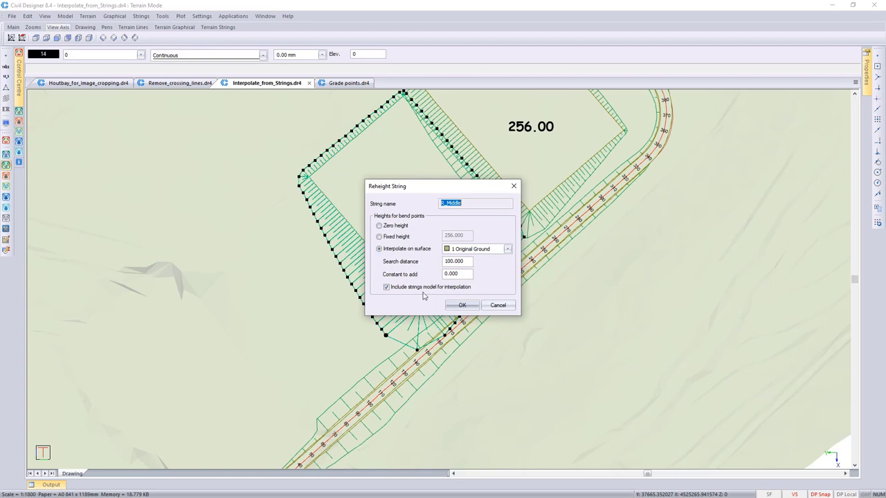
click(462, 305)
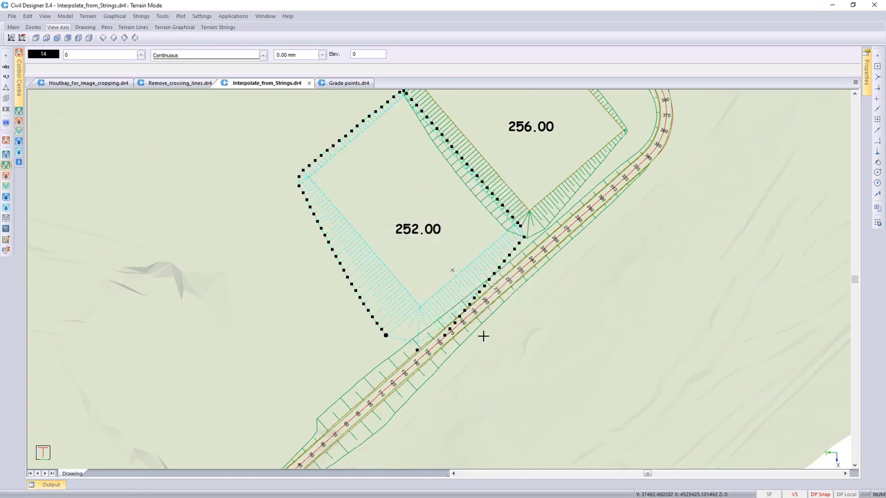
click(403, 335)
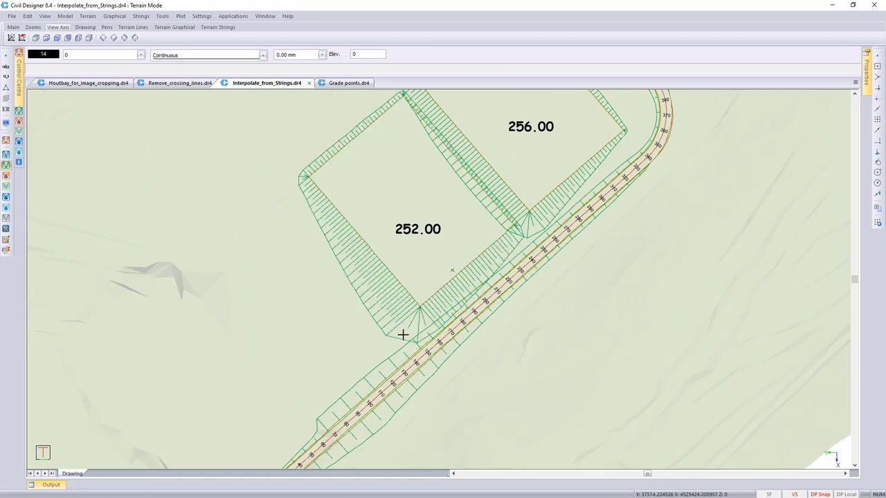
Step: Examine in the 3D Render View how the reheighted banks of the 252.00 platform tie in to the Sports Road's banks
scroll(421, 353, up, 2)
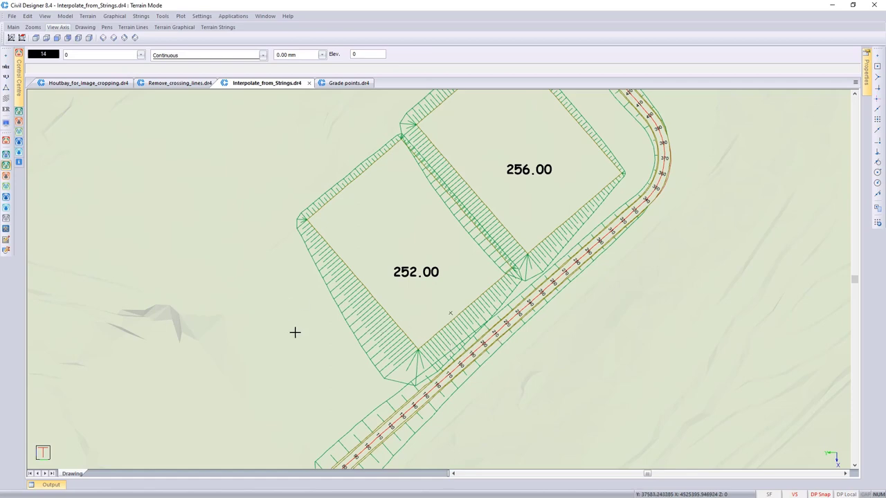
scroll(294, 333, down, 1)
right_click(451, 281)
click(478, 337)
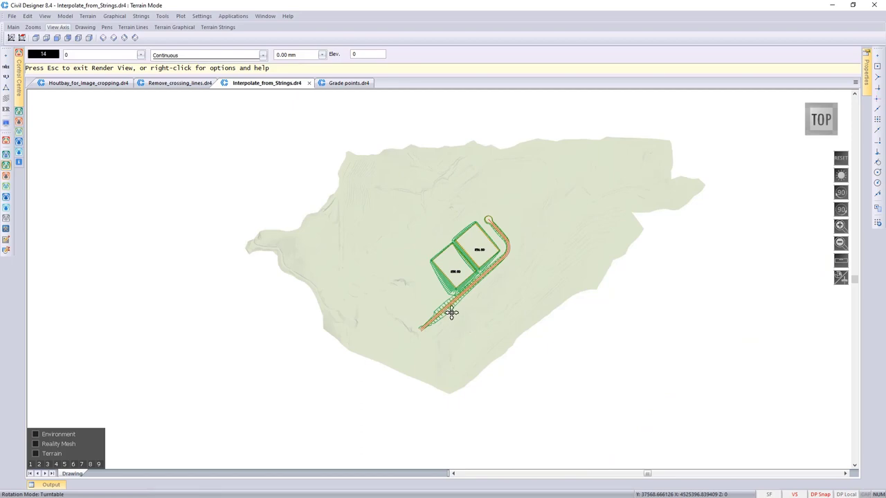
drag(451, 311, 456, 216)
scroll(456, 216, up, 6)
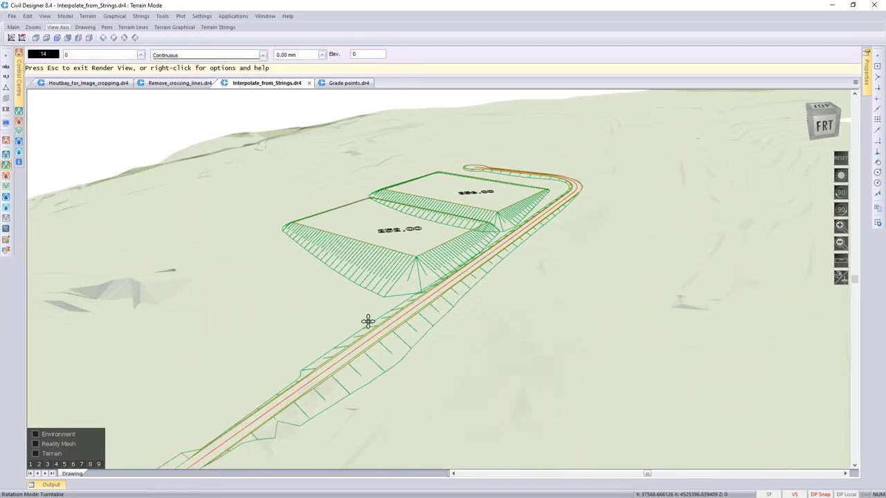
drag(614, 278, 409, 253)
scroll(439, 285, up, 3)
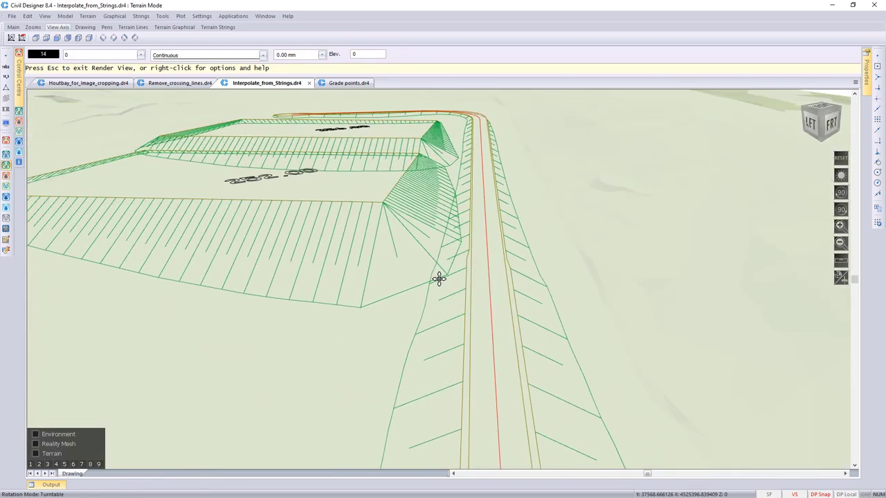
drag(464, 285, 395, 226)
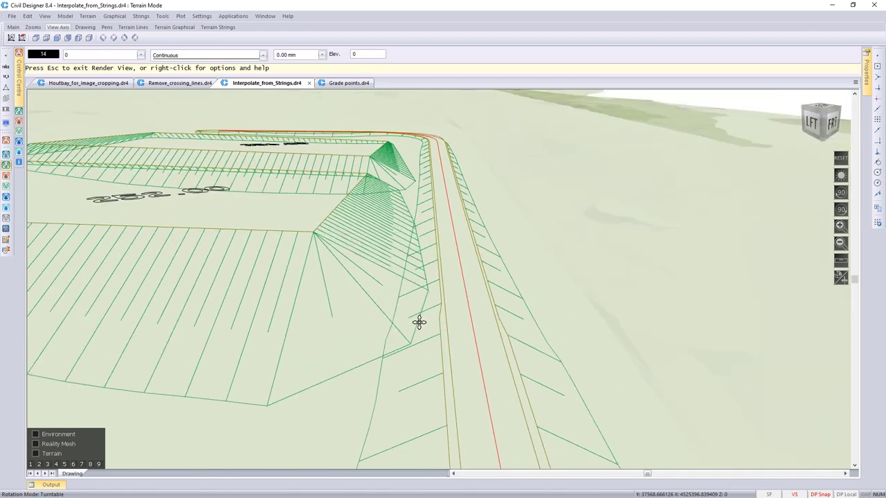
drag(417, 322, 423, 214)
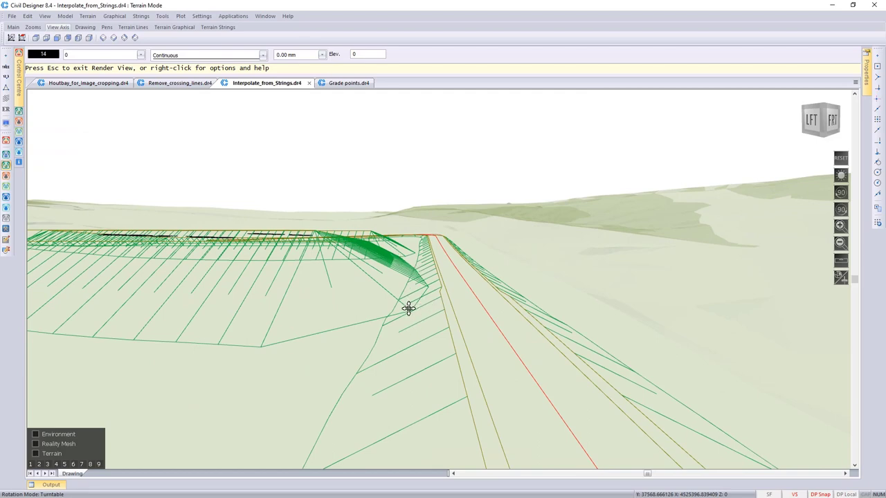
drag(428, 308, 325, 348)
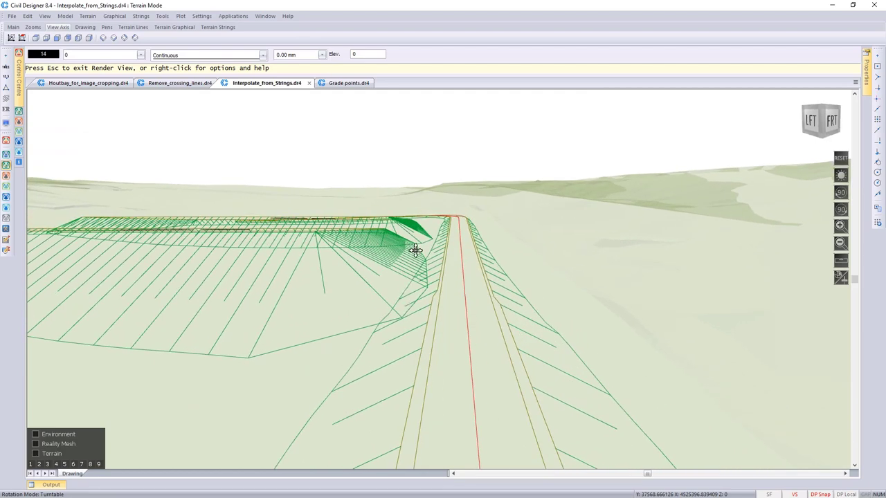